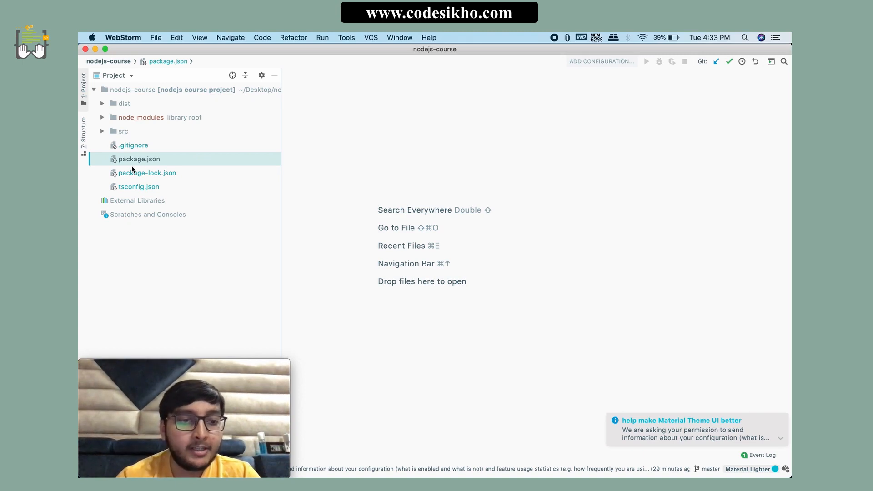
# Step: Inspect the compiled index.js in the dist folder, close the file and collapse the folder
pyautogui.click(102, 104)
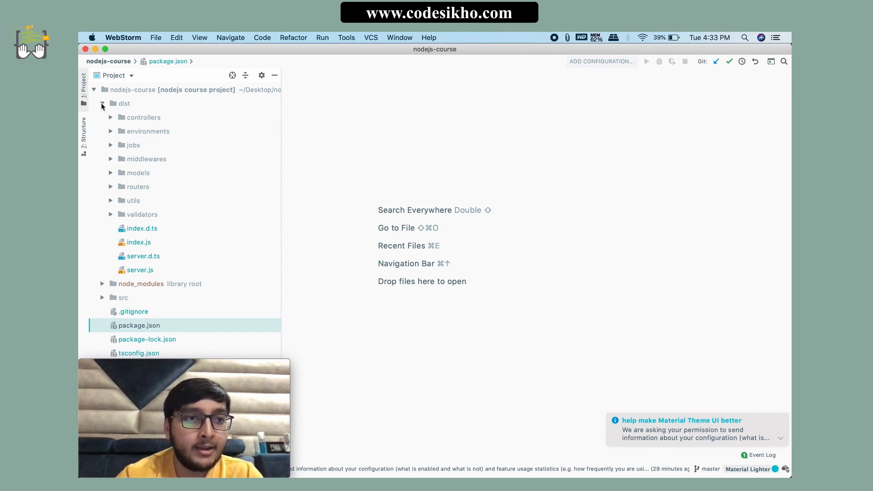
pyautogui.doubleClick(137, 243)
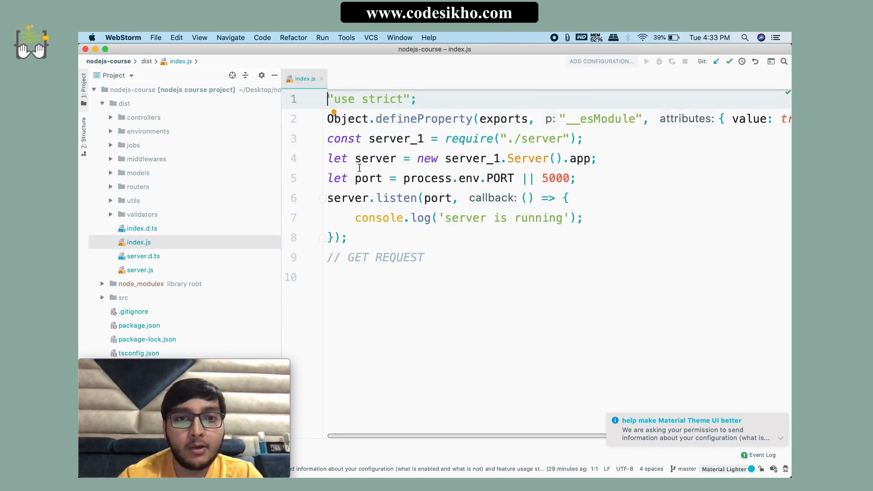
pyautogui.click(321, 79)
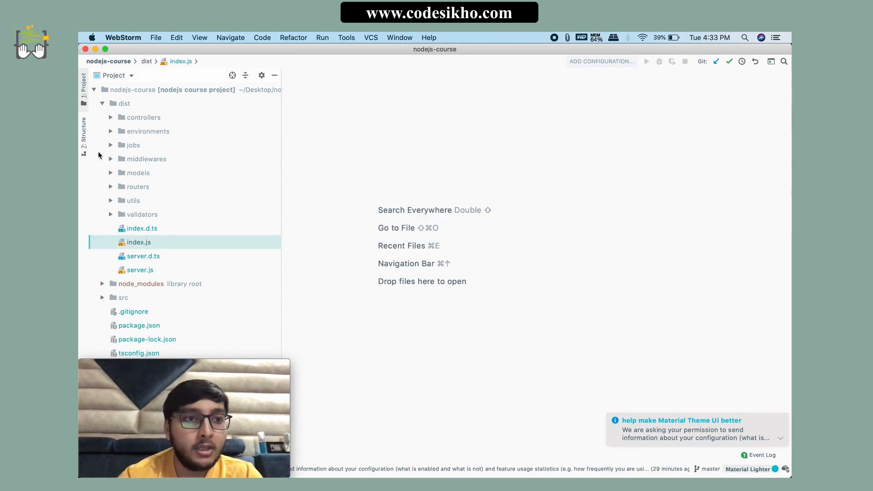
pyautogui.click(102, 104)
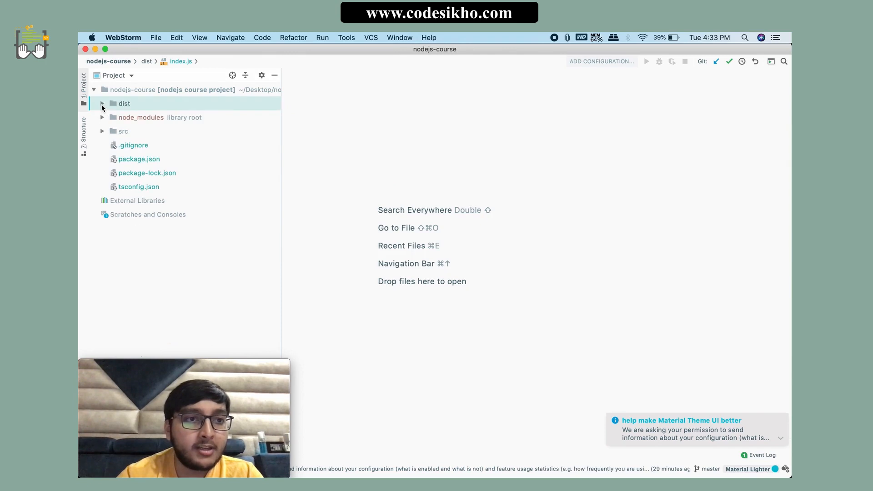
# Step: Open package.json and insert NODE_ENV=production before node dist/index.js in the start script
pyautogui.doubleClick(146, 160)
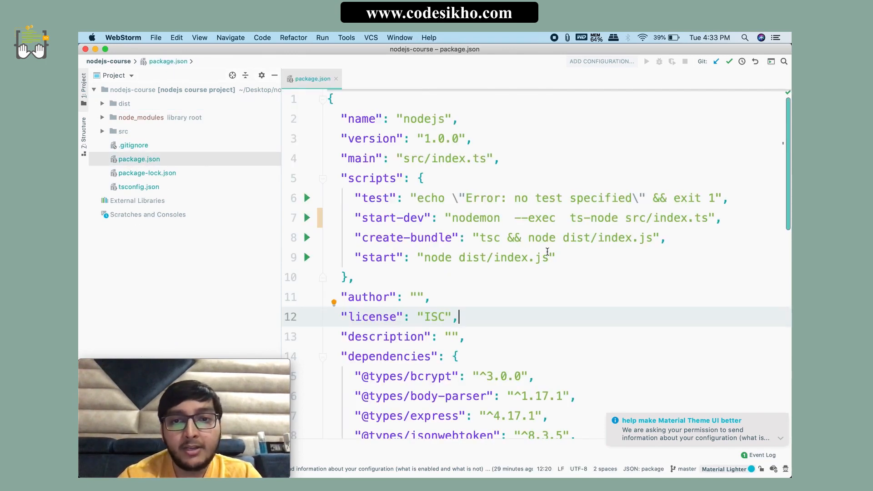
pyautogui.moveTo(567, 256); pyautogui.dragTo(350, 259)
pyautogui.click(431, 295)
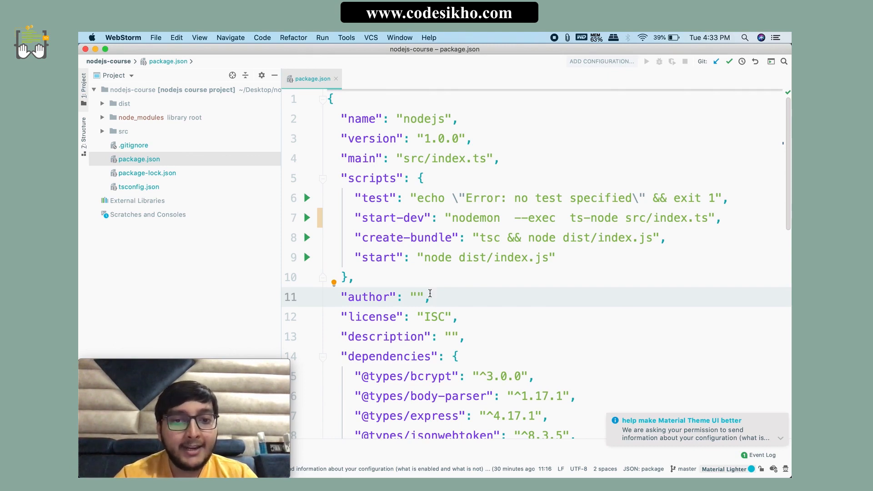
pyautogui.click(422, 257)
pyautogui.write('NODE_ENV=production')
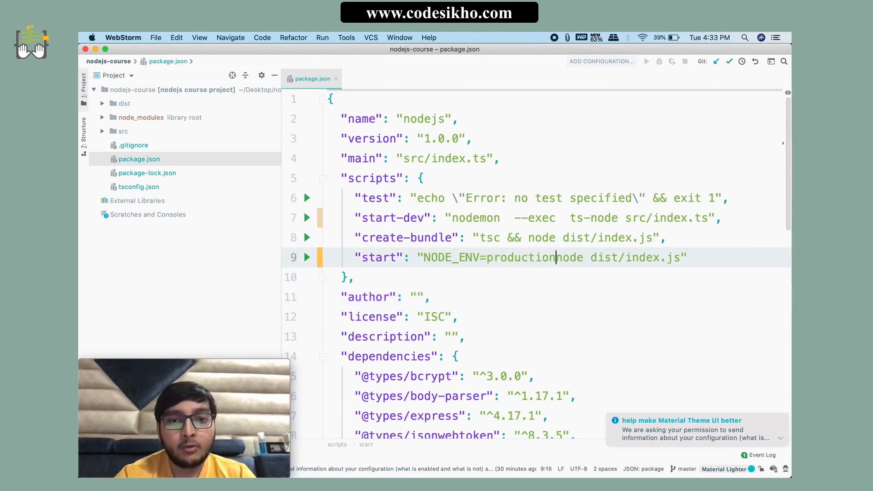
pyautogui.moveTo(423, 257); pyautogui.dragTo(478, 259)
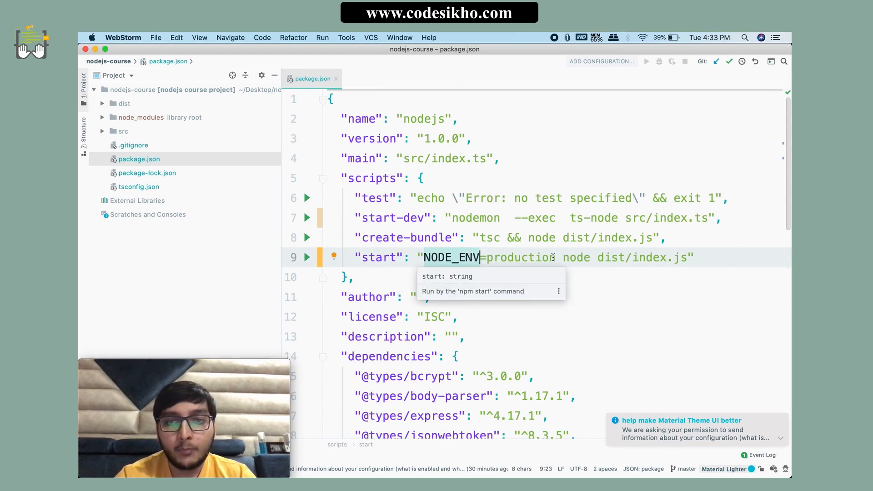
pyautogui.moveTo(556, 257); pyautogui.dragTo(424, 259)
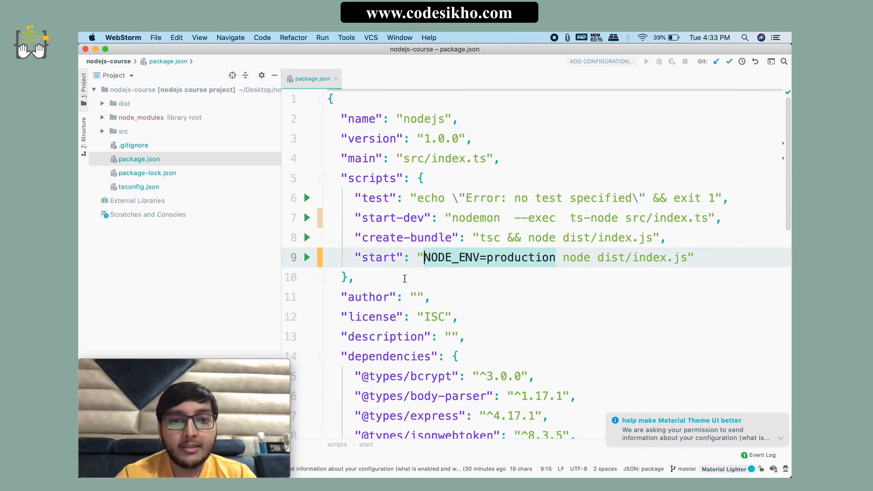
# Step: Examine the environment variable assignment and the node dist/index.js command in package.json's start script
pyautogui.click(357, 276)
pyautogui.moveTo(355, 258); pyautogui.dragTo(554, 256)
pyautogui.click(431, 277)
pyautogui.click(576, 274)
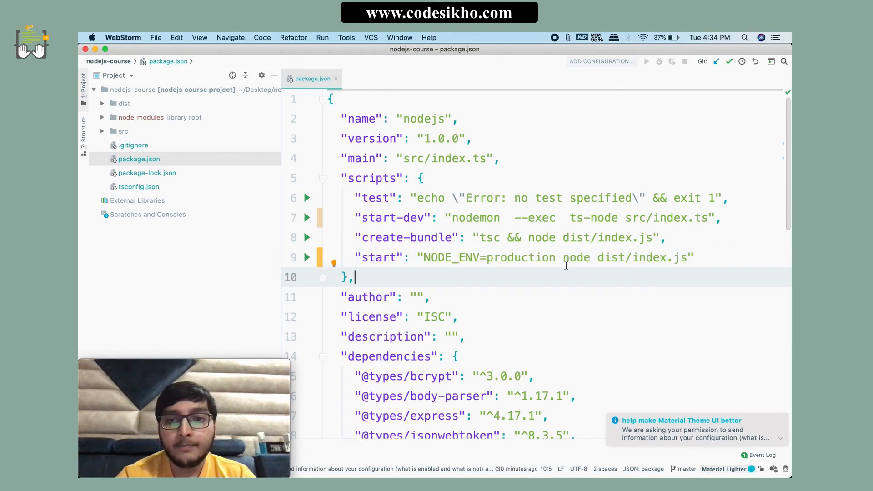
pyautogui.moveTo(566, 265)
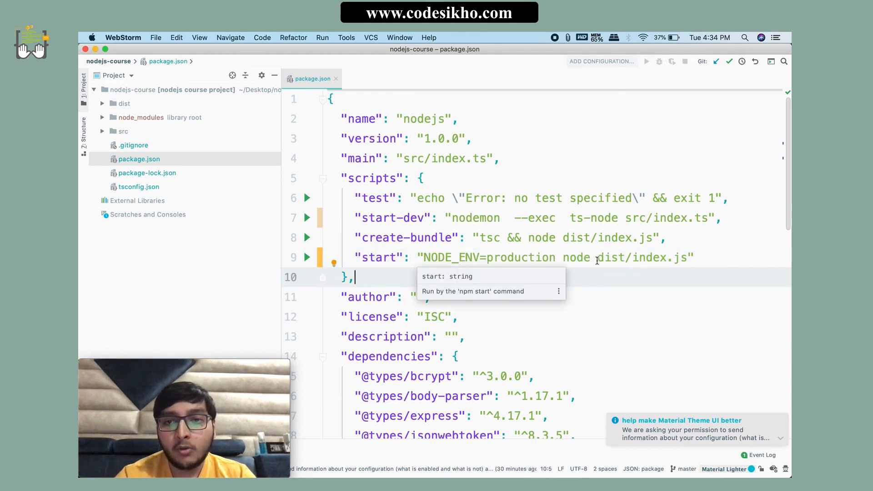
pyautogui.click(597, 259)
pyautogui.moveTo(688, 258); pyautogui.dragTo(562, 257)
pyautogui.click(501, 296)
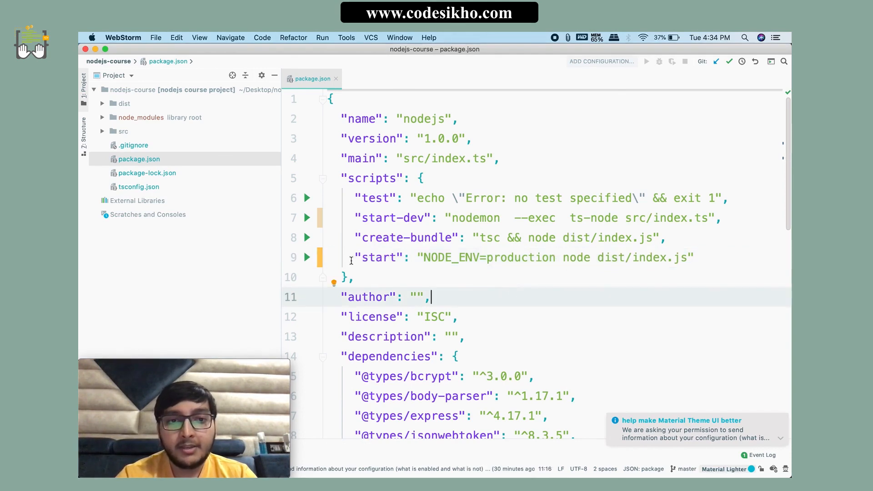
pyautogui.click(351, 261)
pyautogui.click(413, 278)
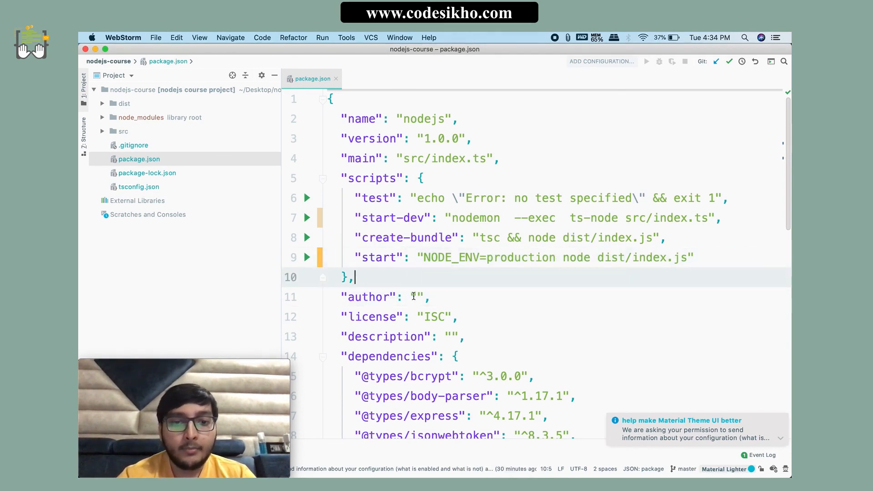
# Step: Look through the dependencies in package.json, dismissing the Material Theme UI notification, and close the file
pyautogui.scroll(-10, 413, 296)
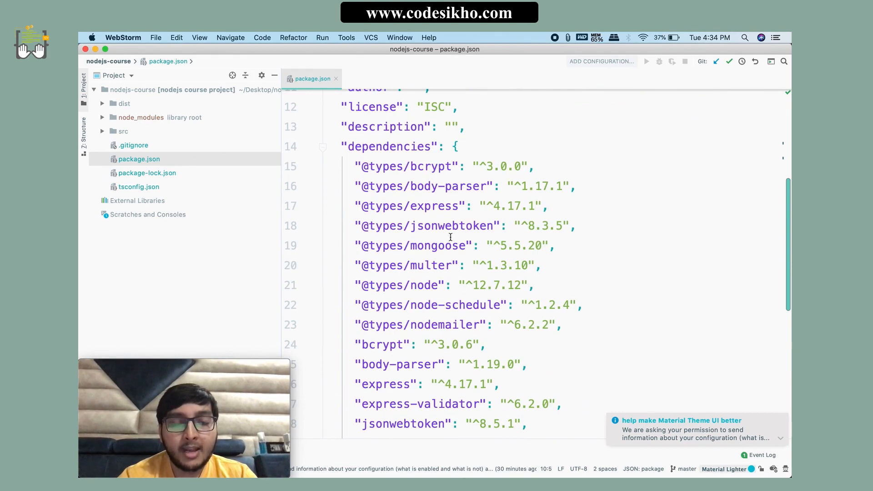
pyautogui.scroll(-13, 451, 237)
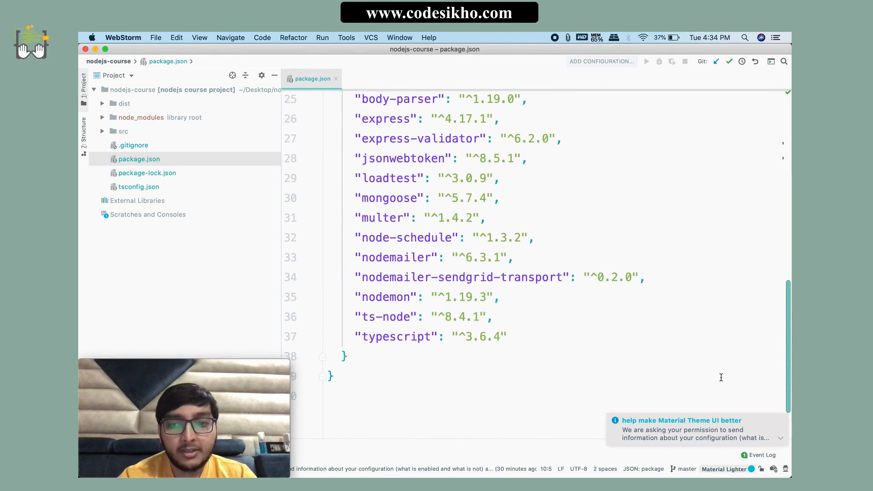
pyautogui.click(780, 419)
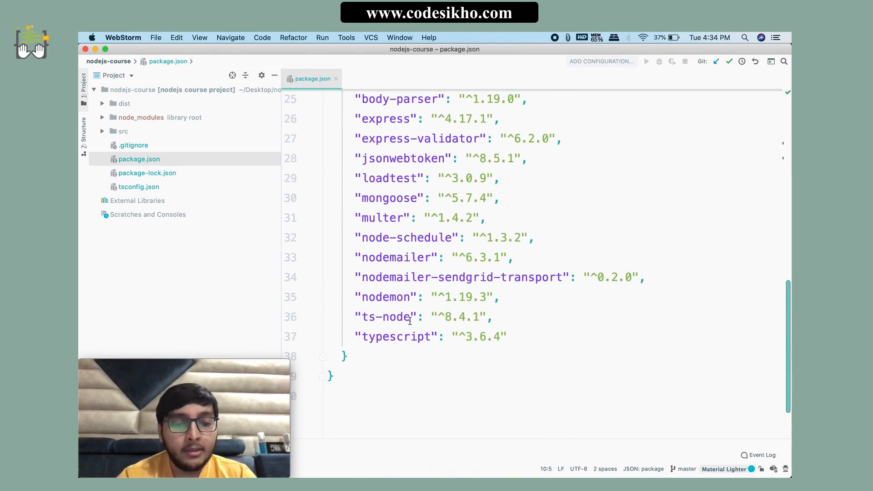
pyautogui.scroll(6, 527, 344)
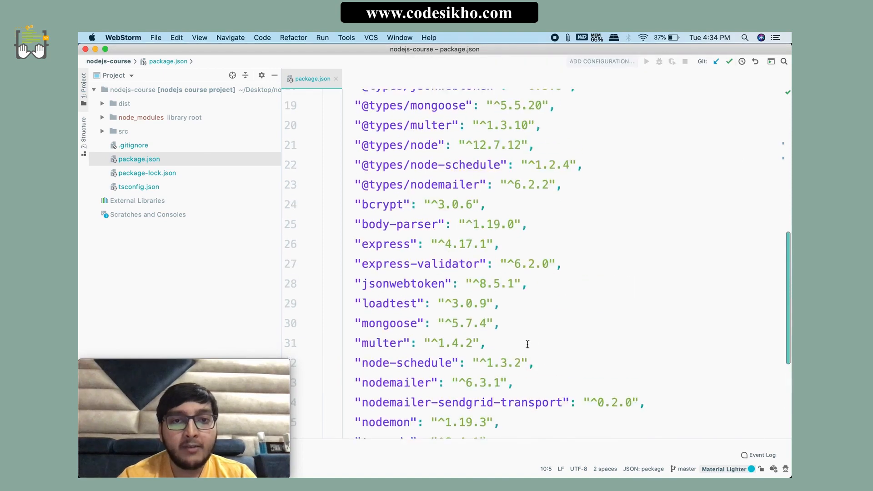
pyautogui.scroll(18, 528, 344)
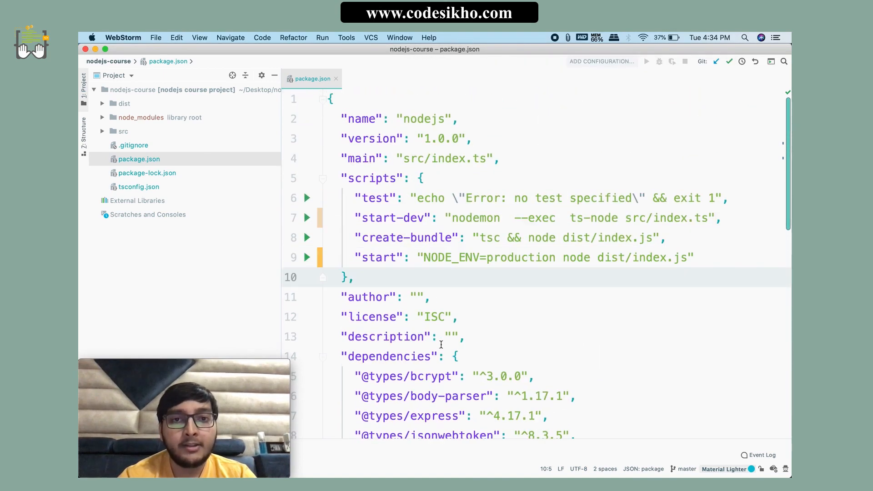
pyautogui.click(335, 79)
# Step: Create a new file named .npmrc in the root of the nodejs-course project
pyautogui.click(116, 91)
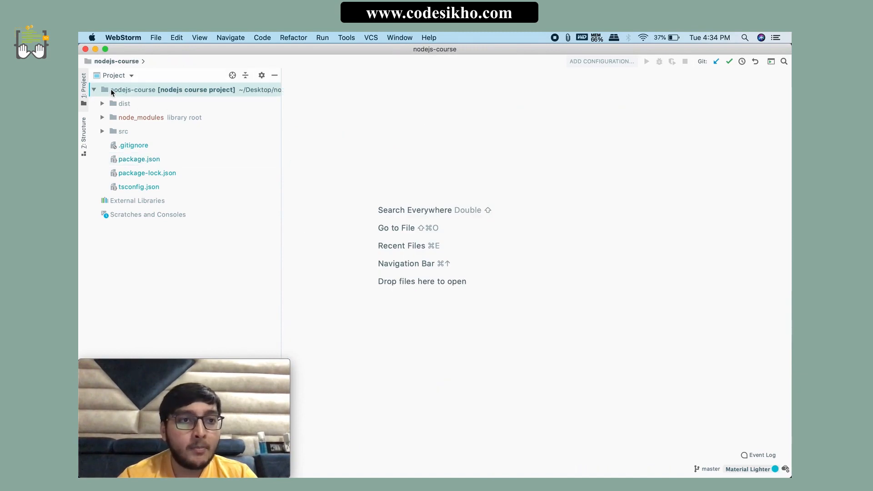
pyautogui.click(94, 90)
pyautogui.click(97, 91)
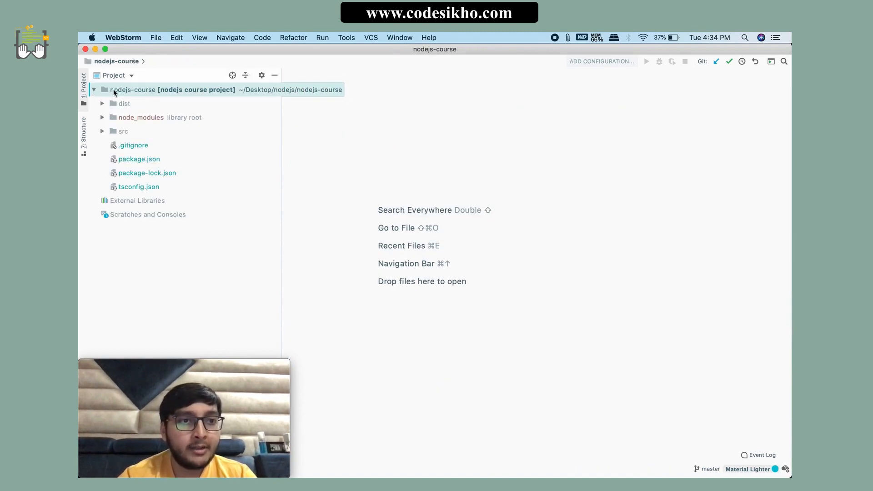
pyautogui.rightClick(113, 91)
pyautogui.moveTo(152, 67)
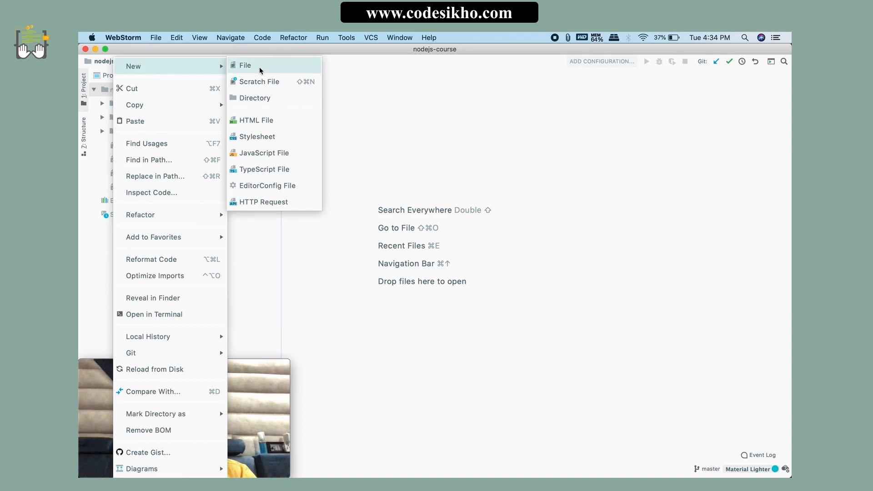
pyautogui.click(248, 67)
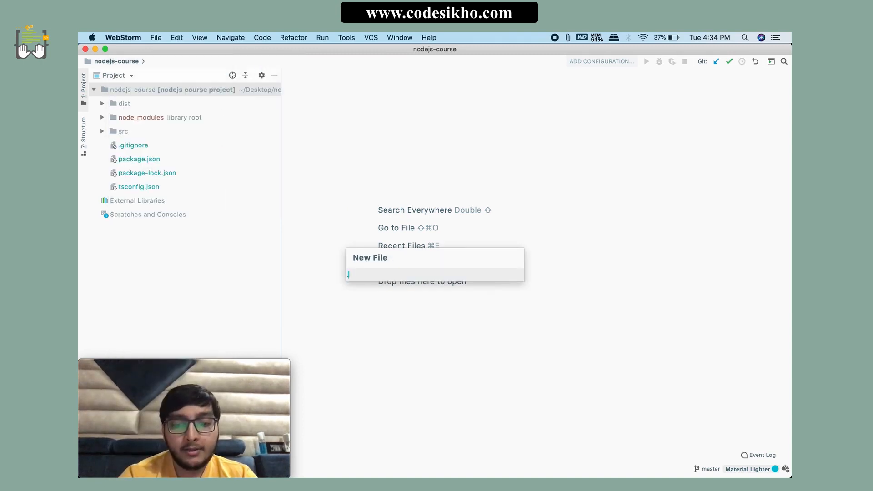
pyautogui.write('.npmrc')
pyautogui.press('Return')
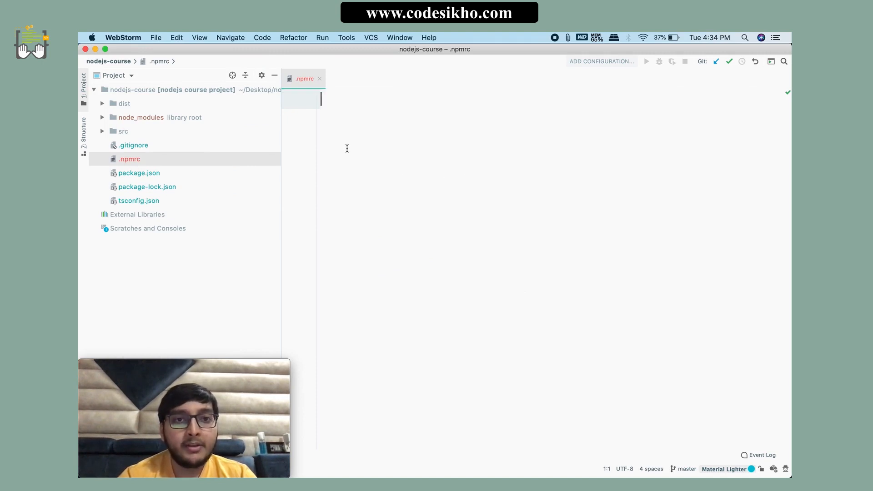
# Step: Paste the line unsafe-perm=true into .npmrc and close the file
pyautogui.write('unsafe-perm=true')
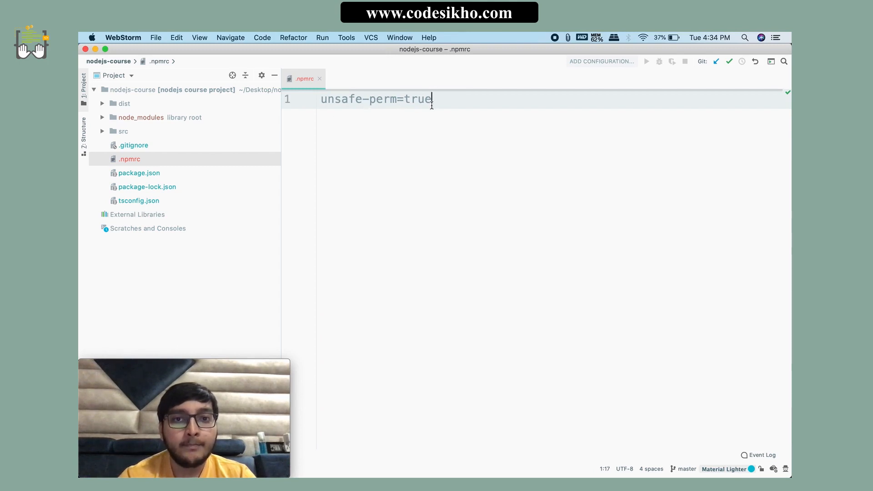
pyautogui.moveTo(446, 100); pyautogui.dragTo(317, 101)
pyautogui.click(370, 149)
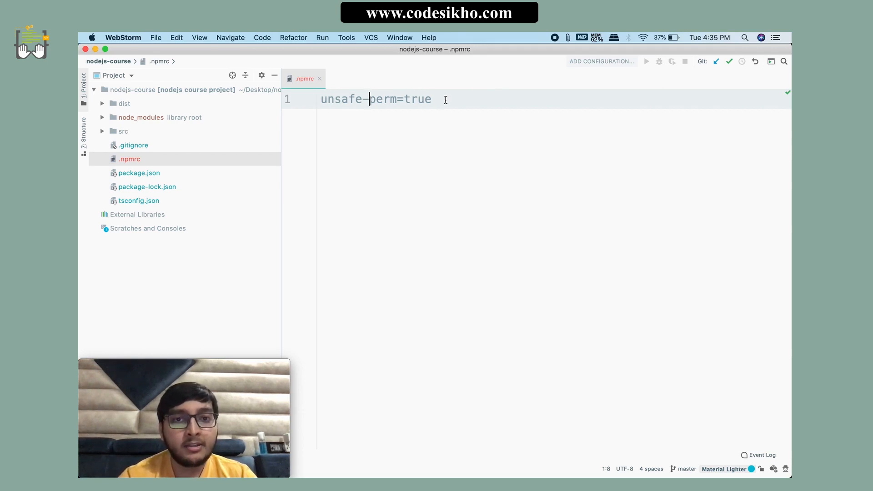
pyautogui.moveTo(445, 100); pyautogui.dragTo(314, 100)
pyautogui.click(345, 120)
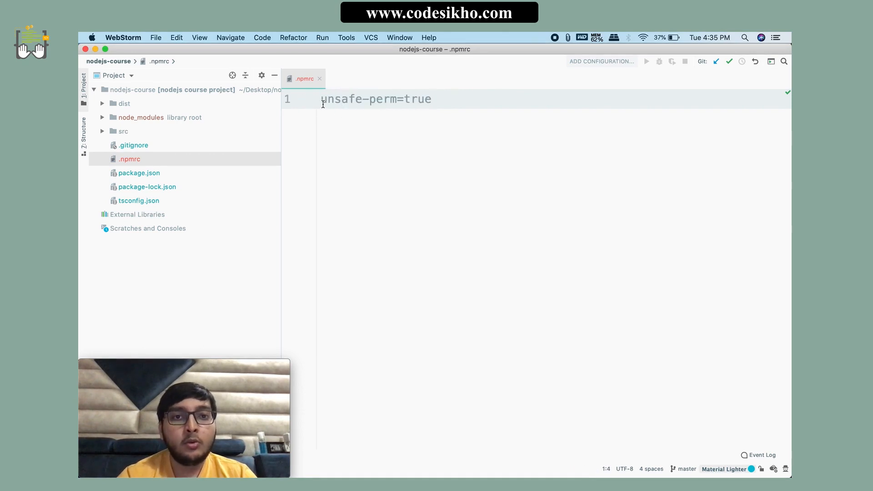
pyautogui.moveTo(448, 100); pyautogui.dragTo(320, 94)
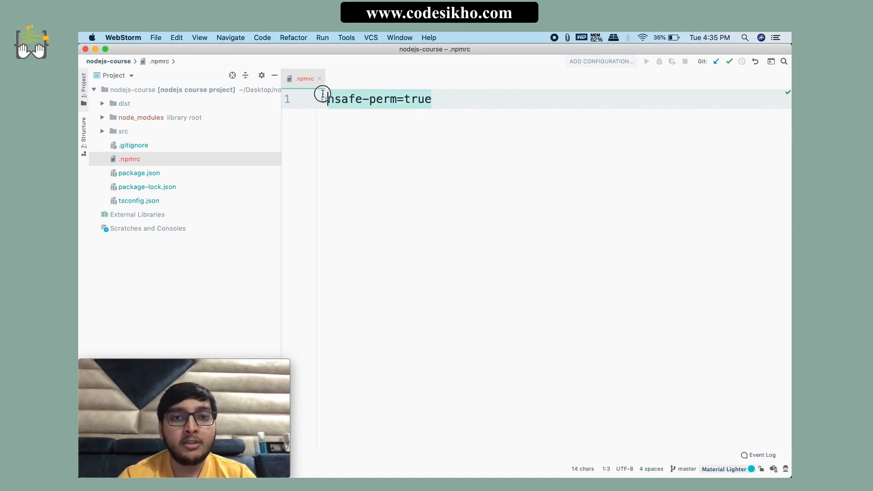
pyautogui.click(356, 150)
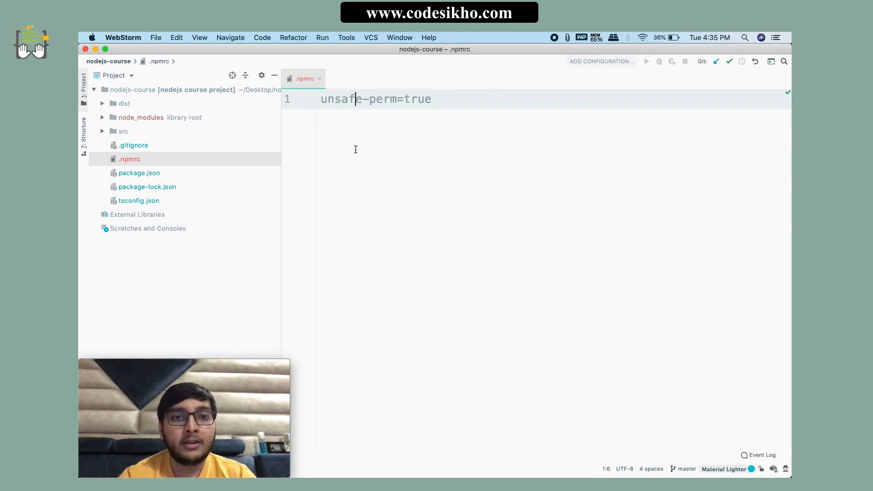
pyautogui.click(320, 79)
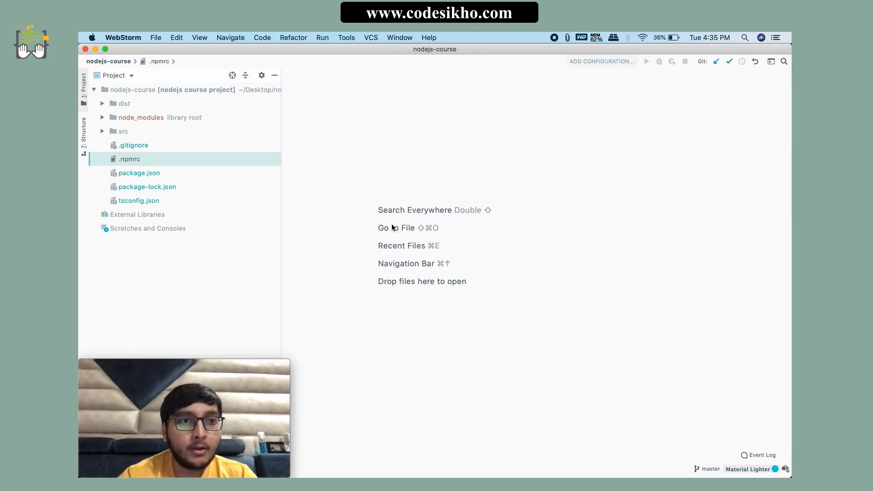
# Step: Hide the code editor and open the nodejs-course folder inside the desktop's nodejs folder in Finder
pyautogui.press('super+h')
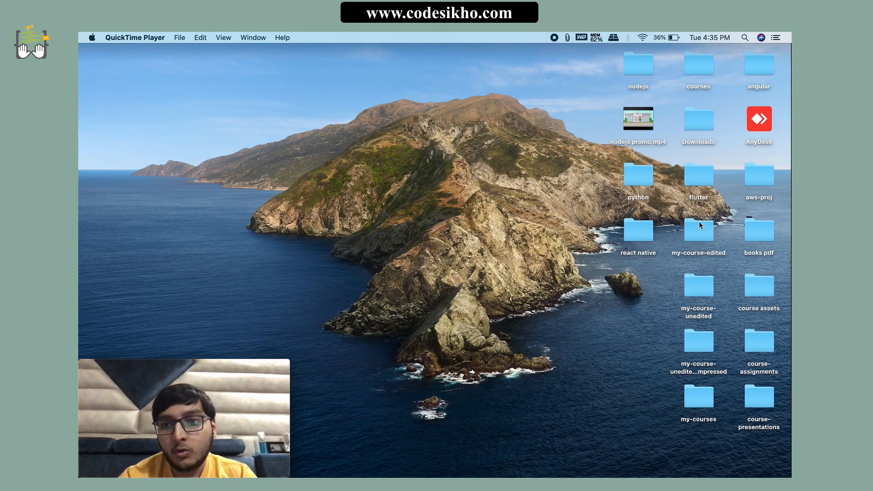
pyautogui.doubleClick(631, 73)
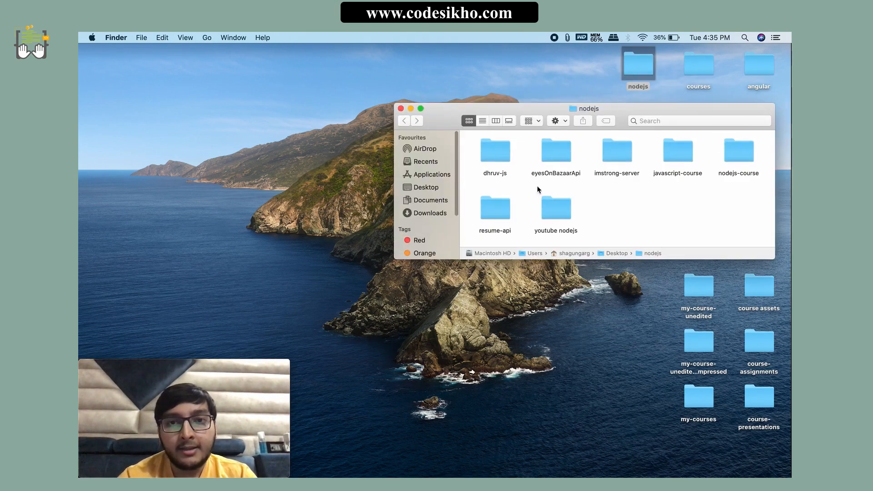
pyautogui.doubleClick(735, 157)
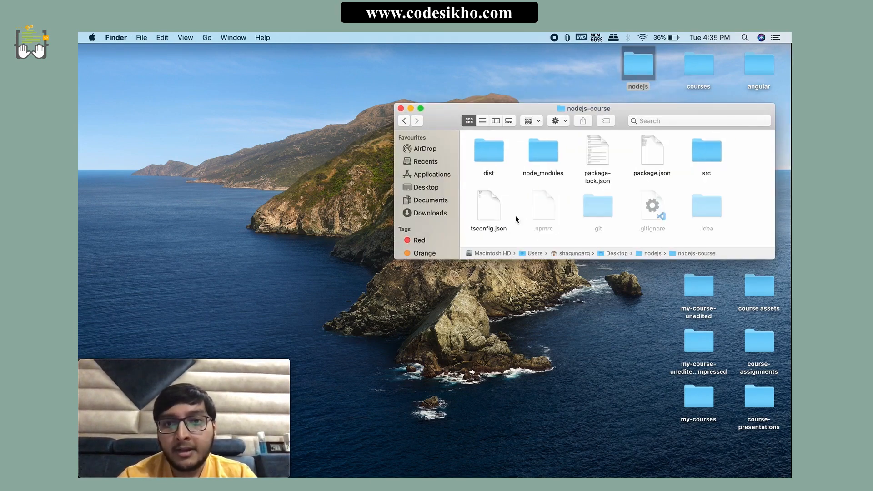
# Step: Look through the contents of the dist folder and return to the nodejs-course folder
pyautogui.click(487, 160)
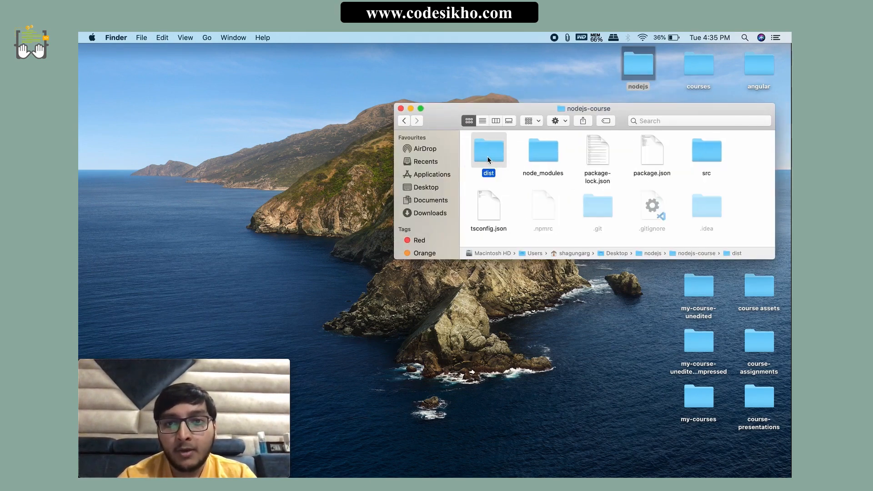
pyautogui.doubleClick(487, 156)
pyautogui.scroll(-3, 658, 191)
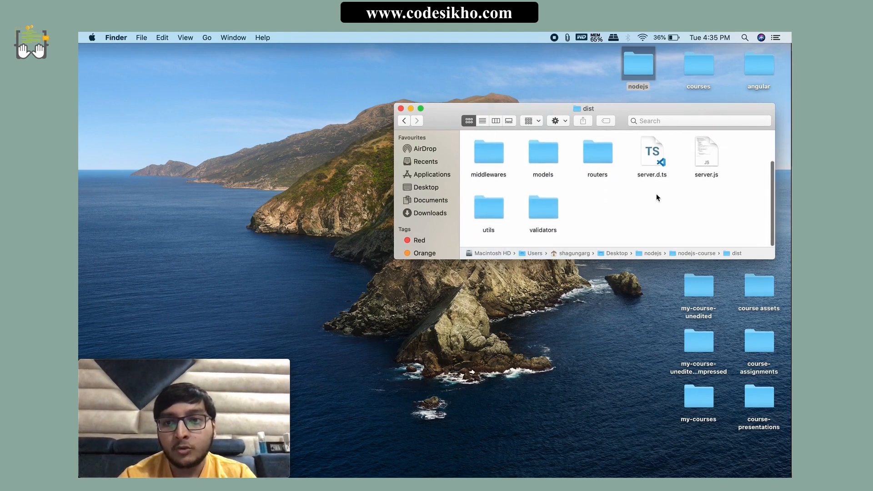
pyautogui.scroll(3, 572, 186)
pyautogui.click(404, 120)
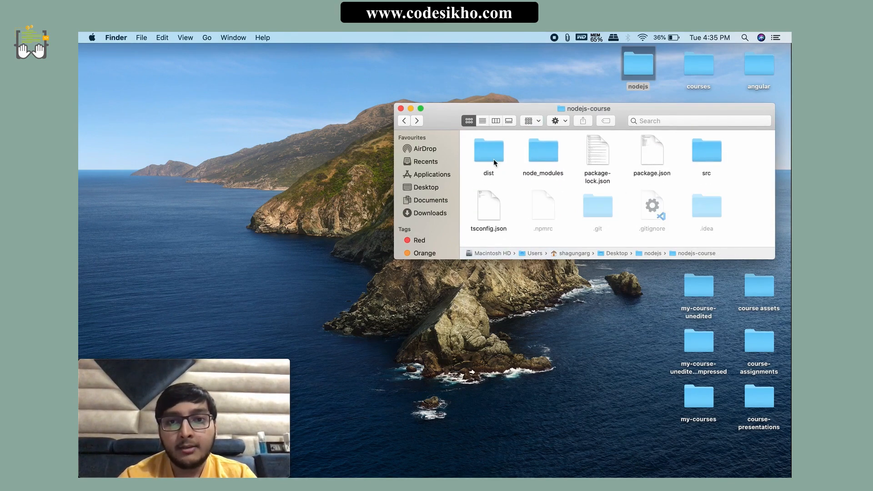
# Step: Check the dist folder again and select dist, .npmrc and package.json together in the nodejs-course folder
pyautogui.click(492, 154)
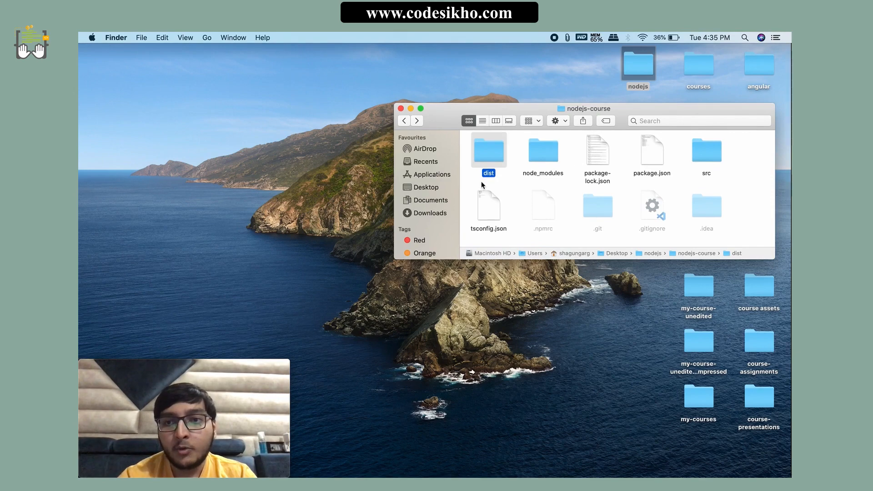
pyautogui.doubleClick(490, 159)
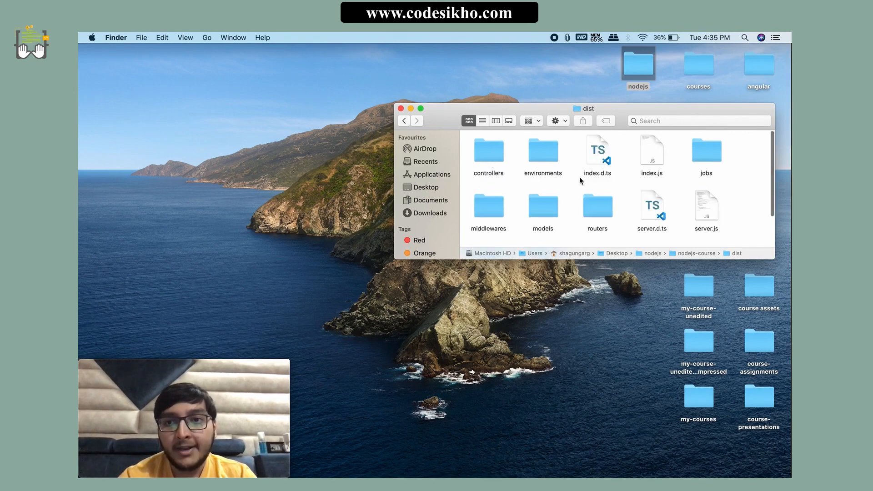
pyautogui.click(404, 121)
pyautogui.click(490, 152)
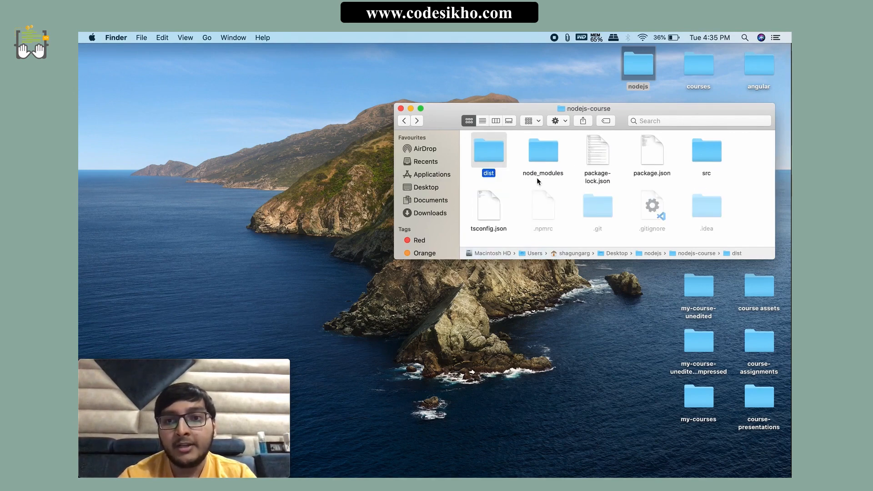
pyautogui.keyDown('super'); pyautogui.click(543, 208); pyautogui.keyUp('super')
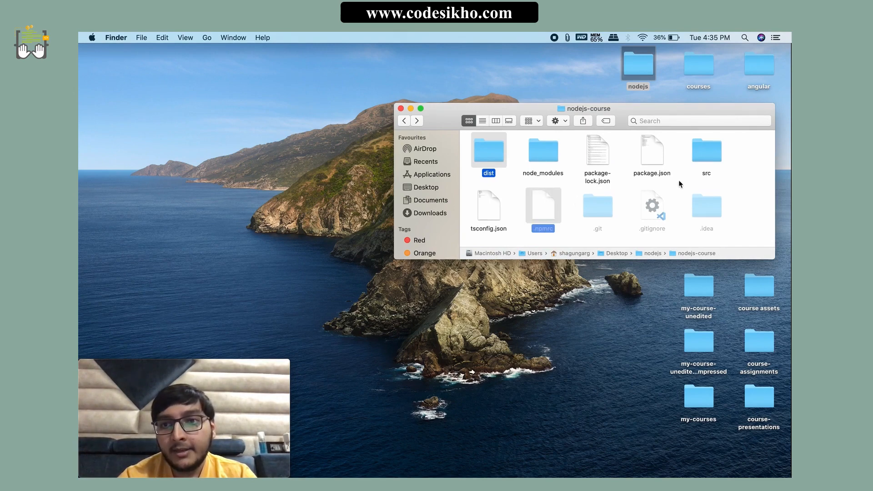
pyautogui.keyDown('super'); pyautogui.click(652, 166); pyautogui.keyUp('super')
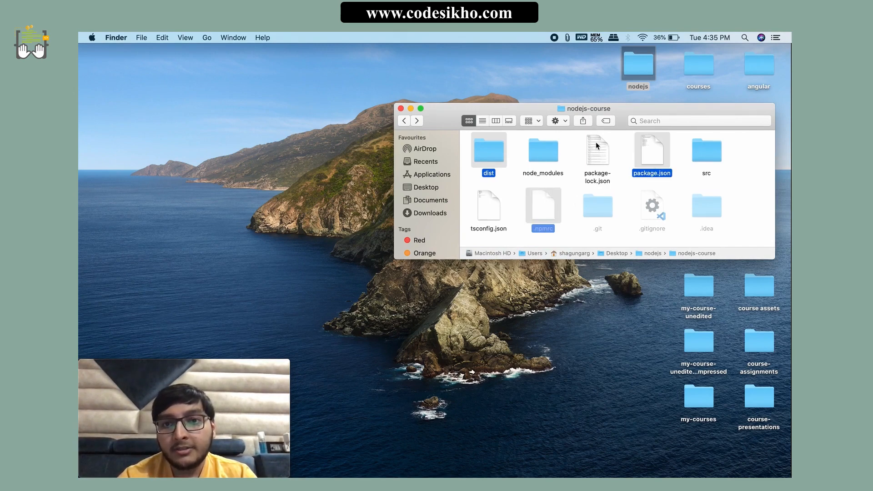
# Step: Close the nodejs-course window and open the aws-proj folder from the desktop
pyautogui.click(400, 108)
pyautogui.doubleClick(770, 181)
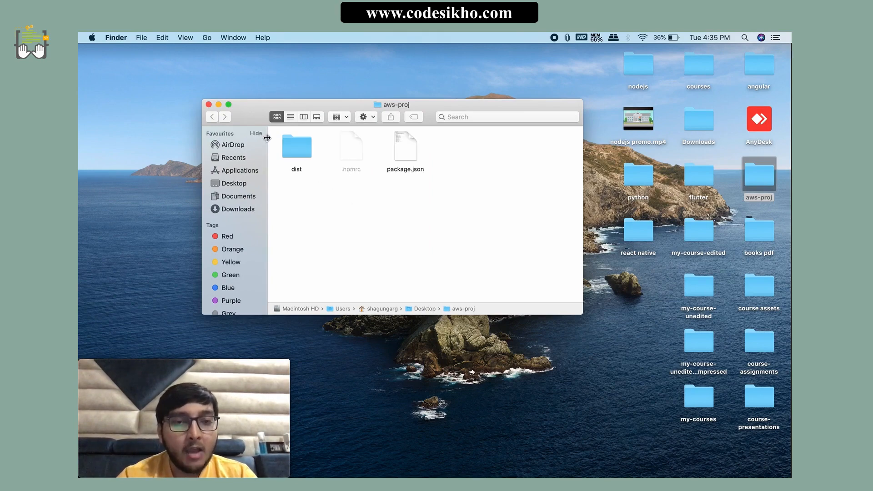
# Step: Switch to Chrome and read the source bundle requirements in the Elastic Beanstalk guide, marking the ZIP or WAR file rule
pyautogui.click(370, 467)
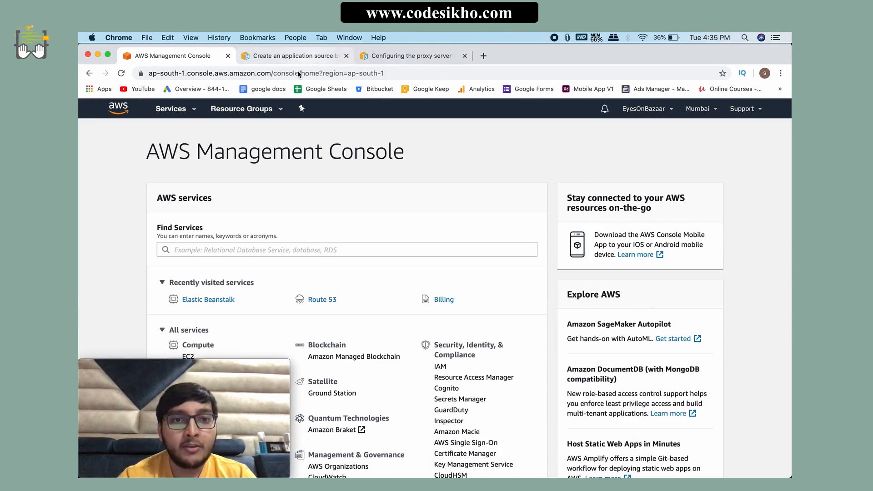
pyautogui.click(282, 57)
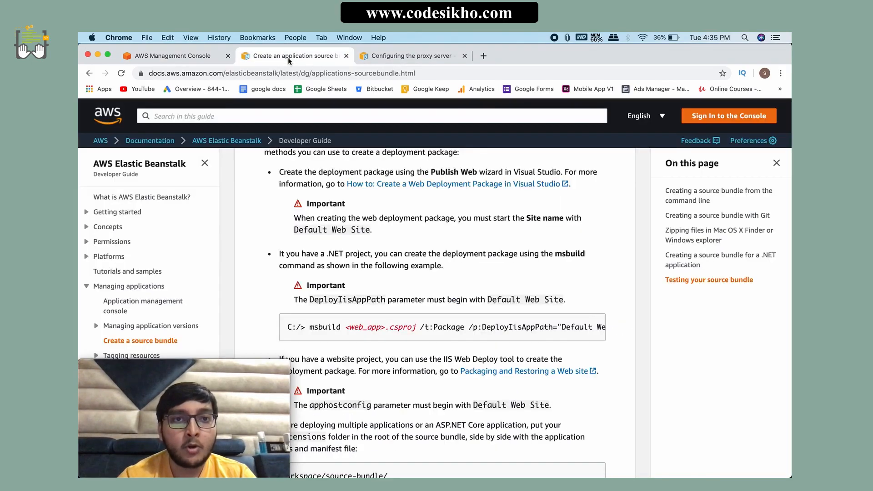
pyautogui.scroll(5, 307, 257)
pyautogui.scroll(10, 307, 258)
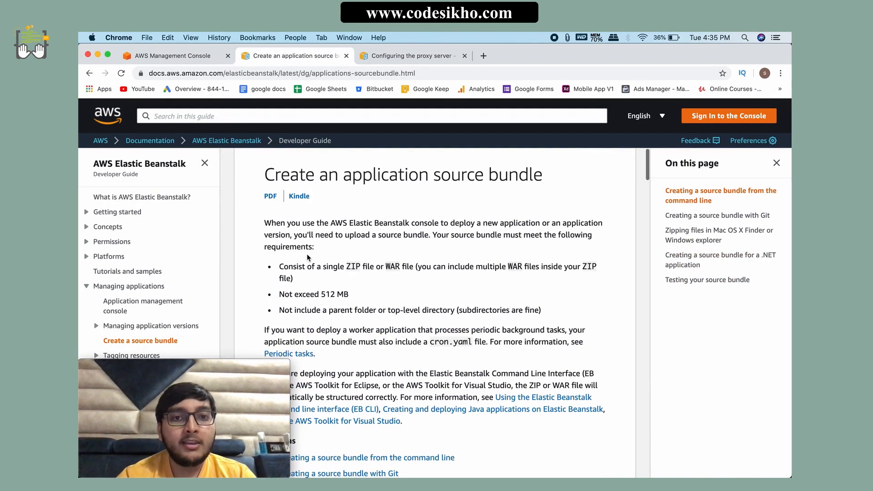
pyautogui.moveTo(349, 265); pyautogui.dragTo(405, 263)
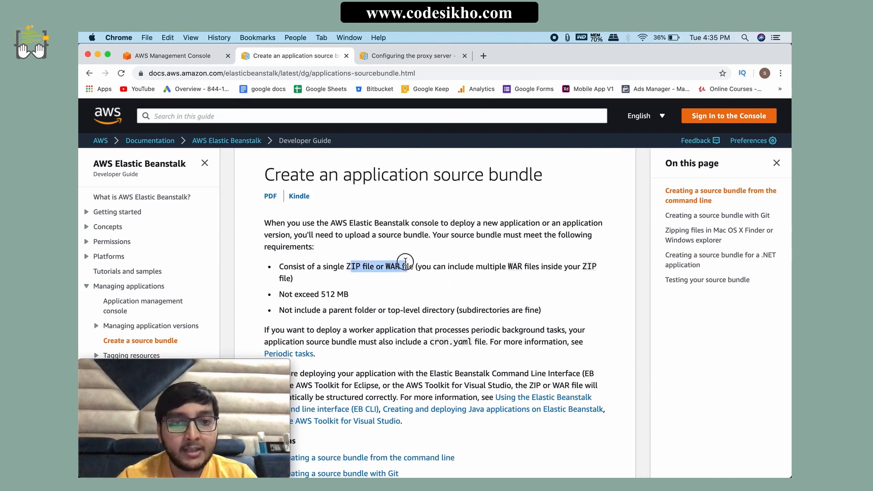
pyautogui.click(394, 294)
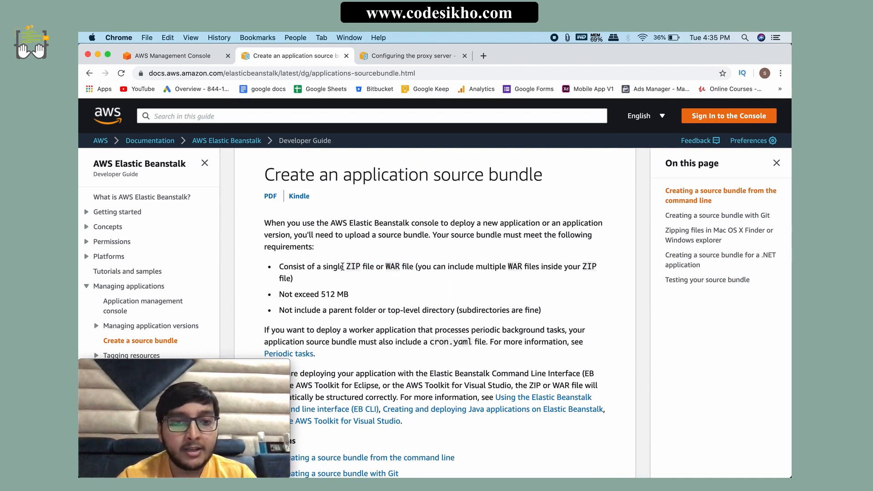
pyautogui.moveTo(342, 266); pyautogui.dragTo(421, 267)
pyautogui.click(405, 299)
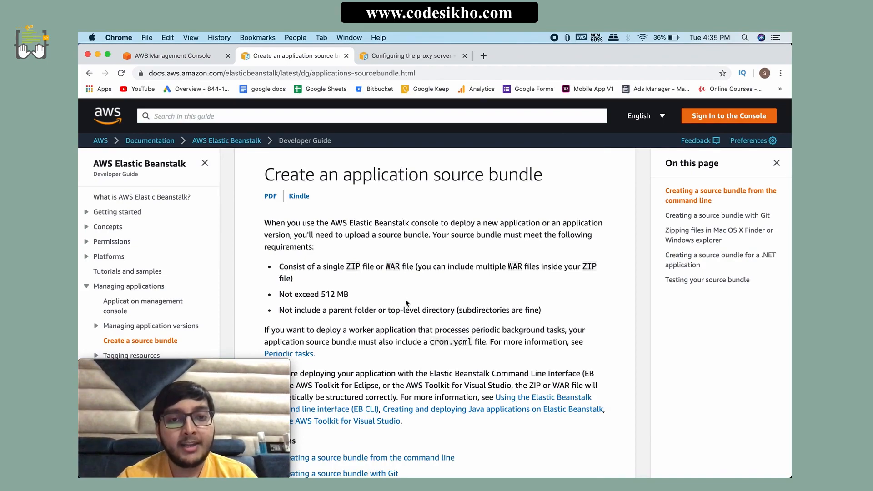
# Step: Read the guide's instructions for zipping project files in Mac OS X Finder, including the example file structure
pyautogui.scroll(-15, 405, 299)
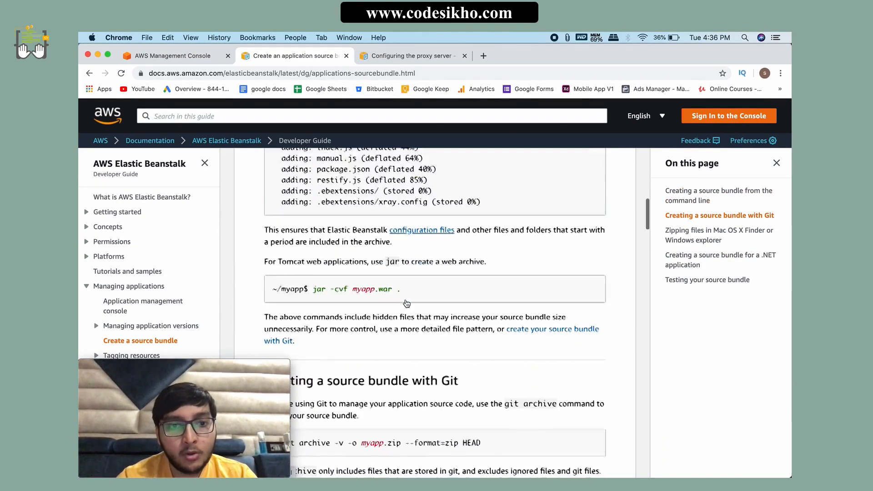
pyautogui.scroll(-10, 406, 304)
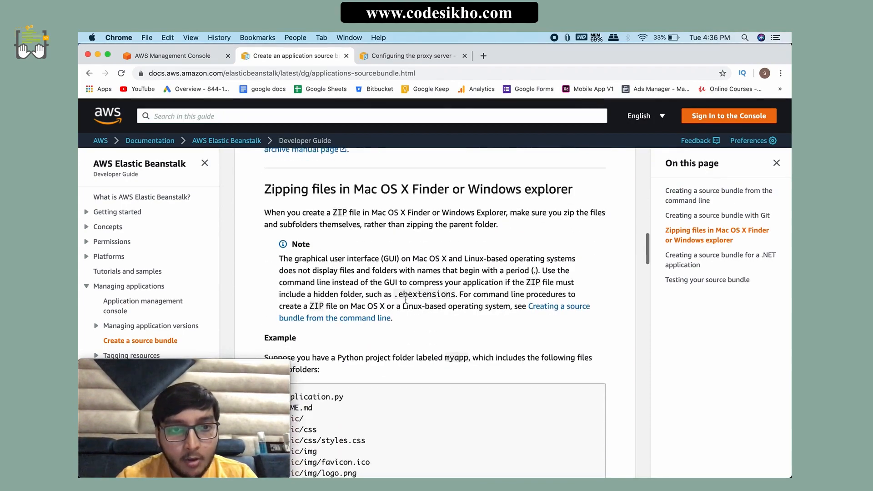
pyautogui.scroll(-2, 405, 300)
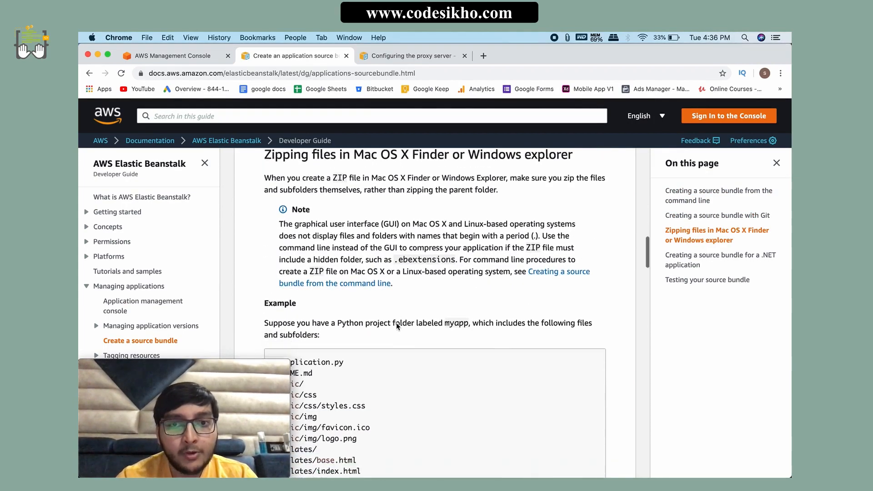
pyautogui.scroll(-2, 397, 323)
pyautogui.scroll(4, 409, 341)
pyautogui.scroll(-6, 428, 359)
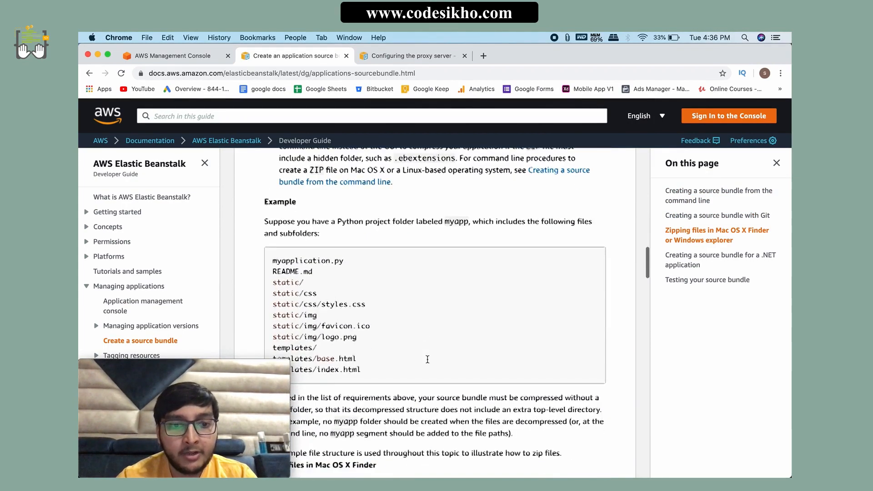
pyautogui.scroll(-8, 428, 359)
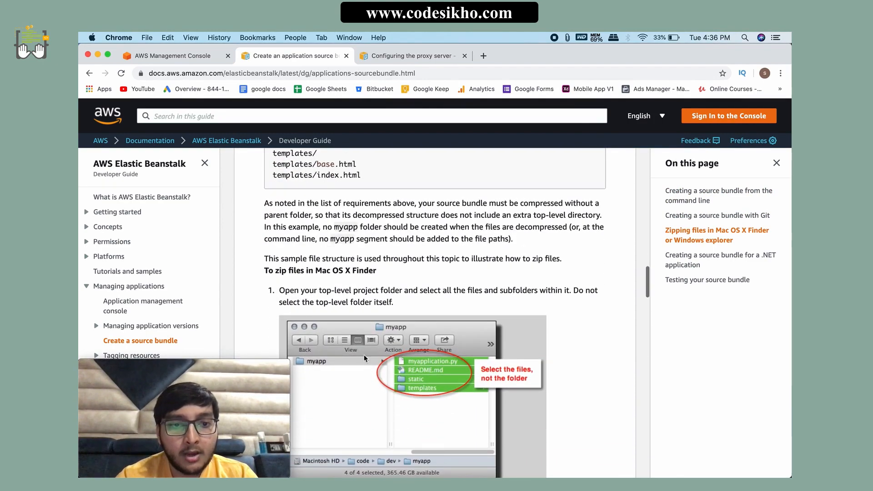
pyautogui.scroll(-2, 316, 345)
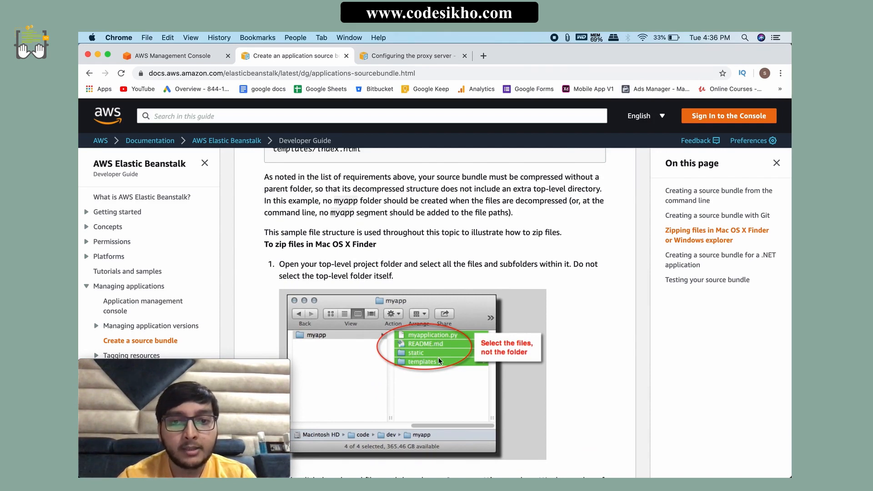
pyautogui.scroll(-5, 430, 362)
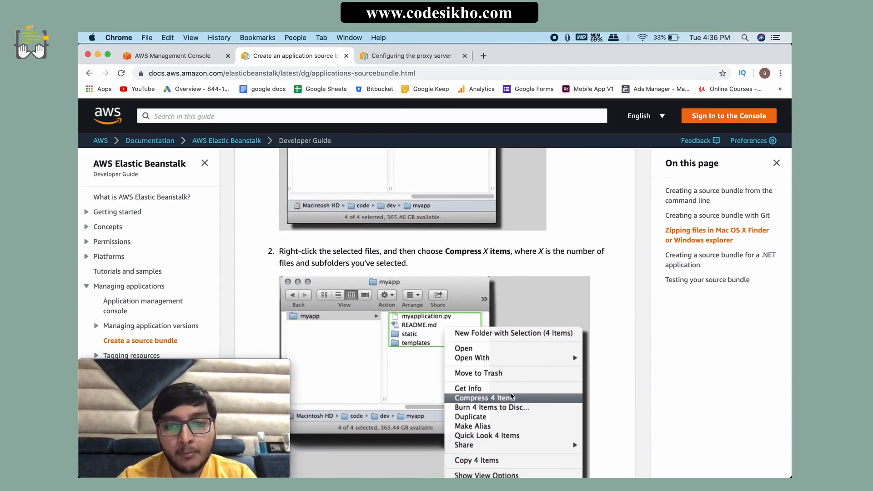
# Step: Read the guide's instructions for zipping files in Windows explorer and return to the Mac OS X Finder steps
pyautogui.scroll(-7, 419, 409)
pyautogui.scroll(-1, 419, 409)
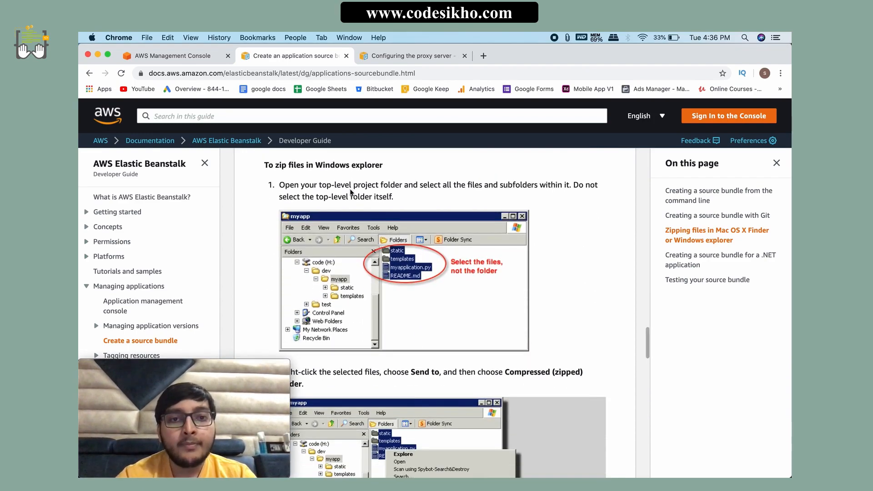
pyautogui.moveTo(315, 165); pyautogui.dragTo(378, 166)
pyautogui.click(387, 203)
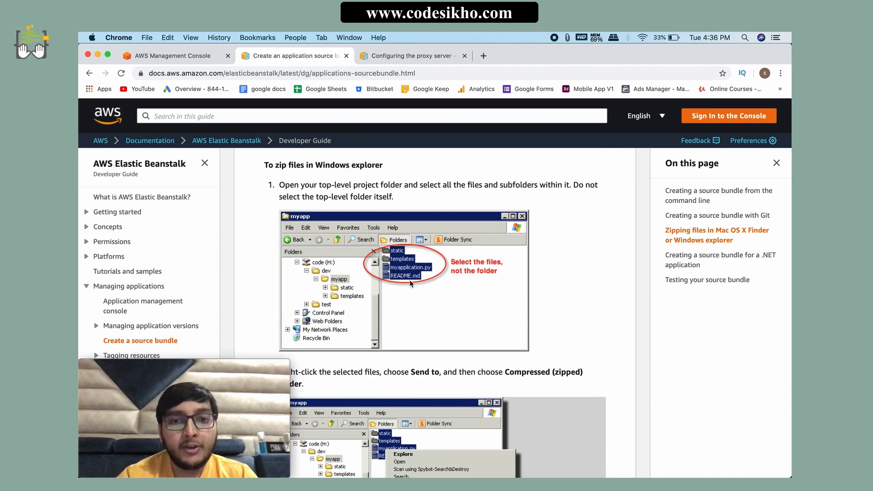
pyautogui.scroll(-2, 386, 329)
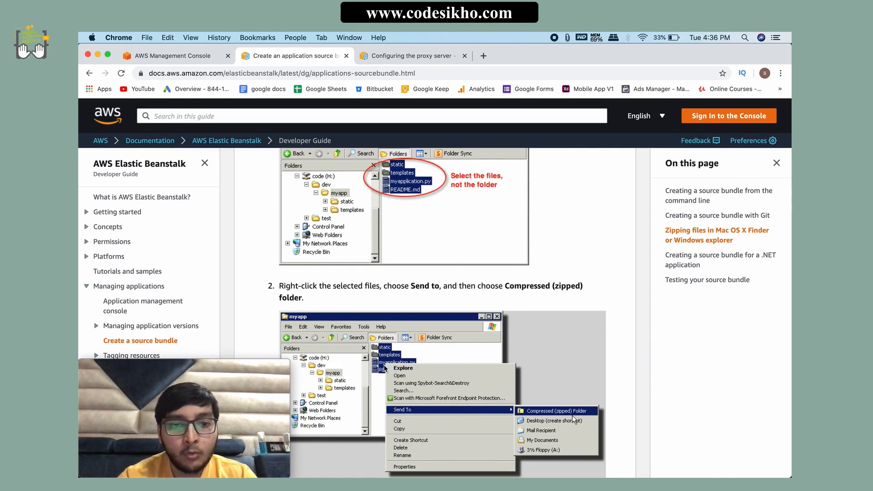
pyautogui.scroll(2, 331, 394)
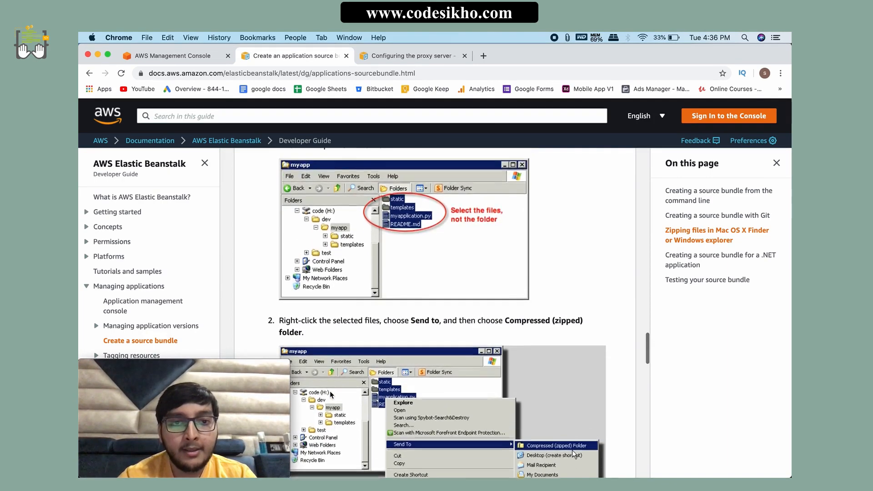
pyautogui.scroll(15, 331, 393)
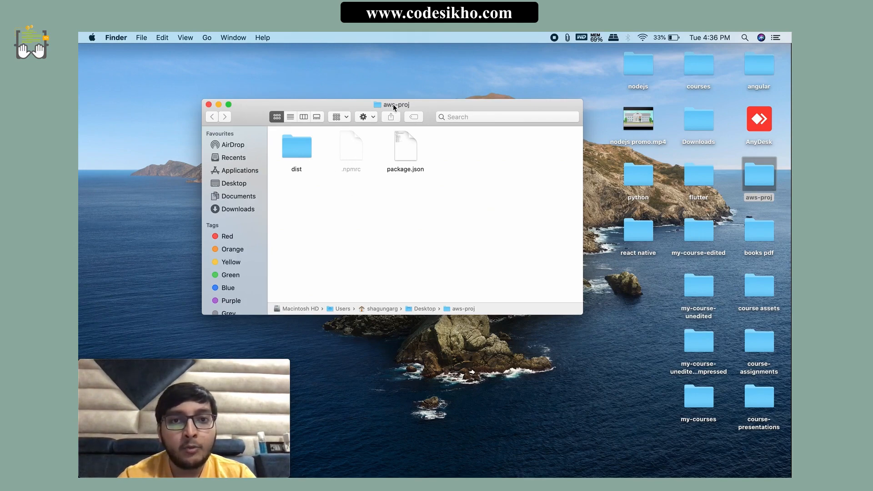
# Step: In Finder, compress dist, .npmrc and package.json from aws-proj into one ZIP archive, move it to the desktop and close the folder
pyautogui.press('super+a')
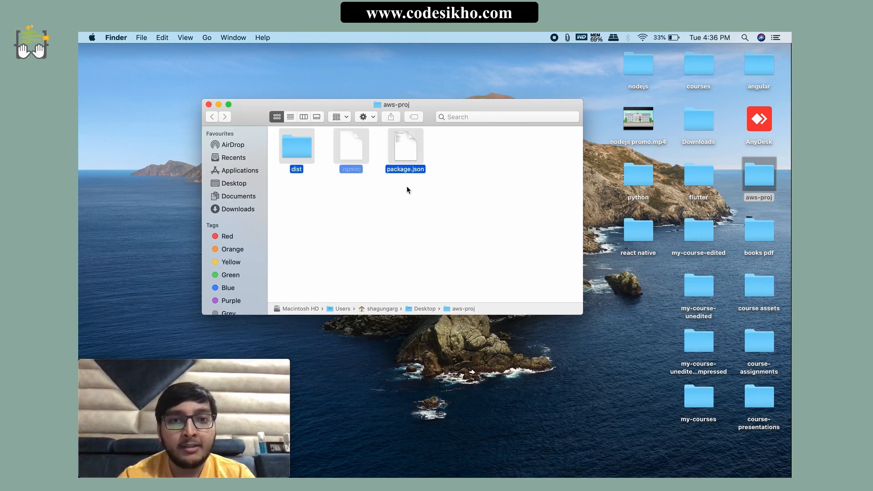
pyautogui.rightClick(349, 150)
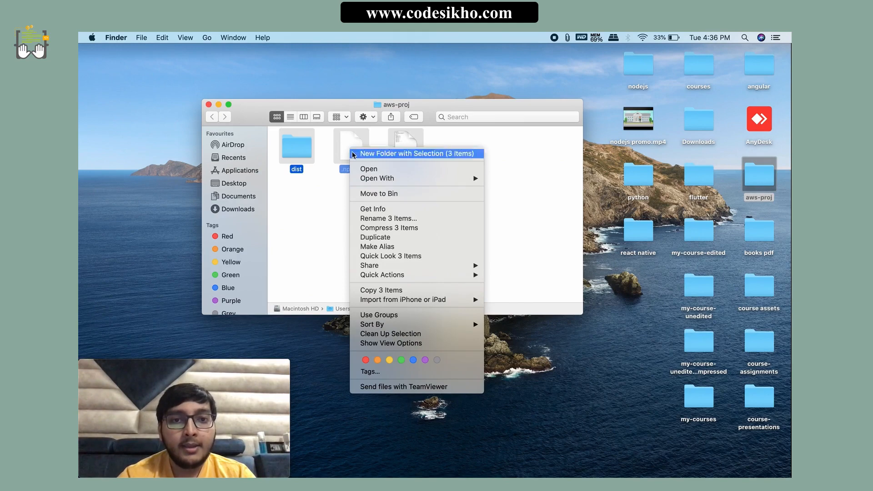
pyautogui.click(395, 228)
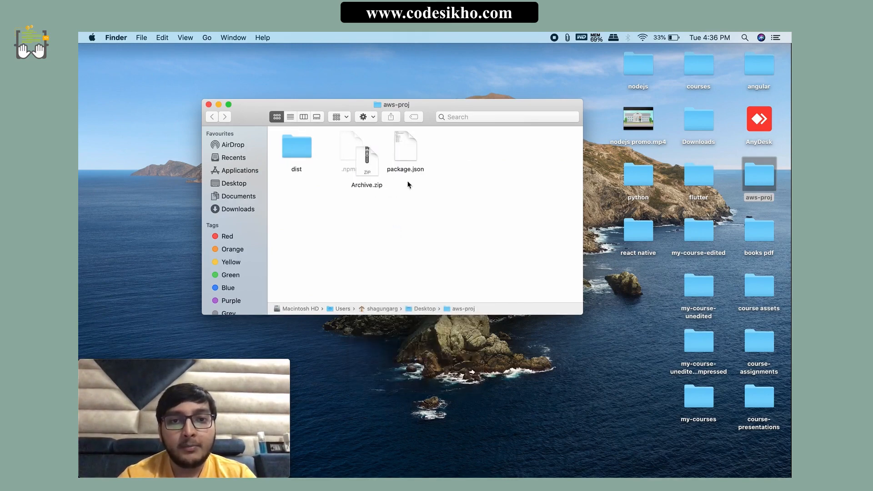
pyautogui.moveTo(372, 169); pyautogui.dragTo(629, 299)
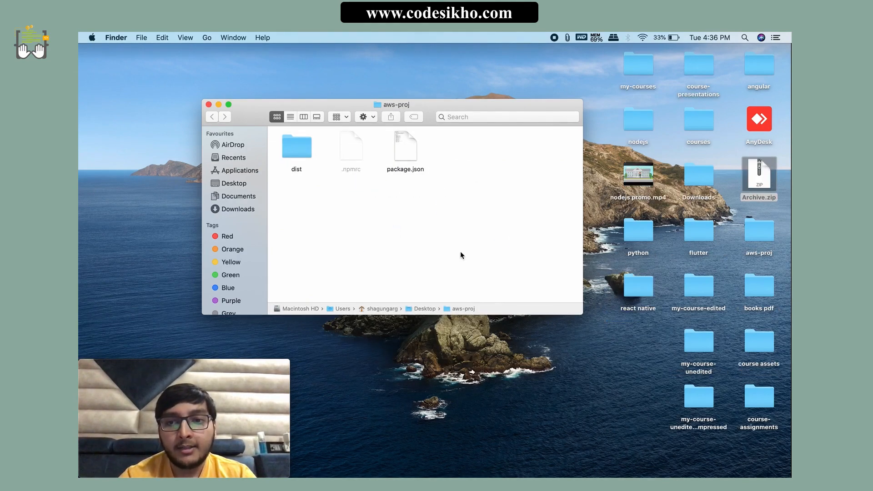
pyautogui.click(209, 104)
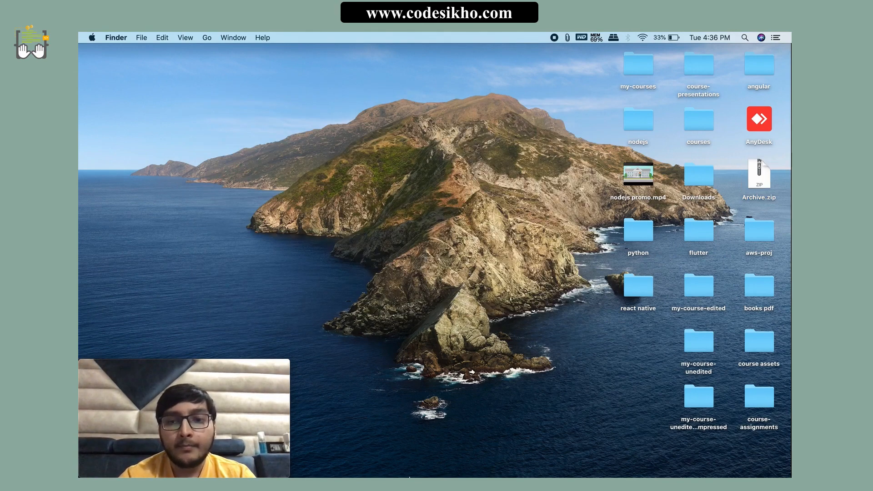
# Step: Switch to Chrome and open the Elastic Beanstalk service from the AWS Management Console
pyautogui.click(363, 463)
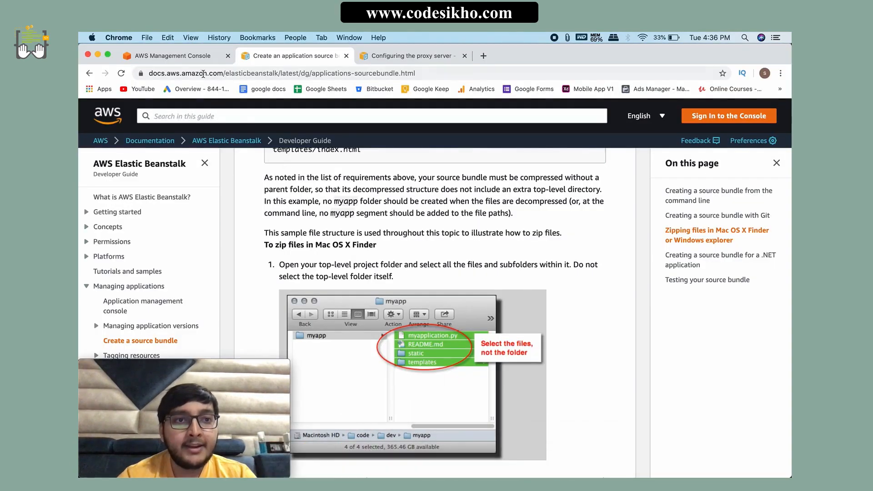
pyautogui.click(193, 60)
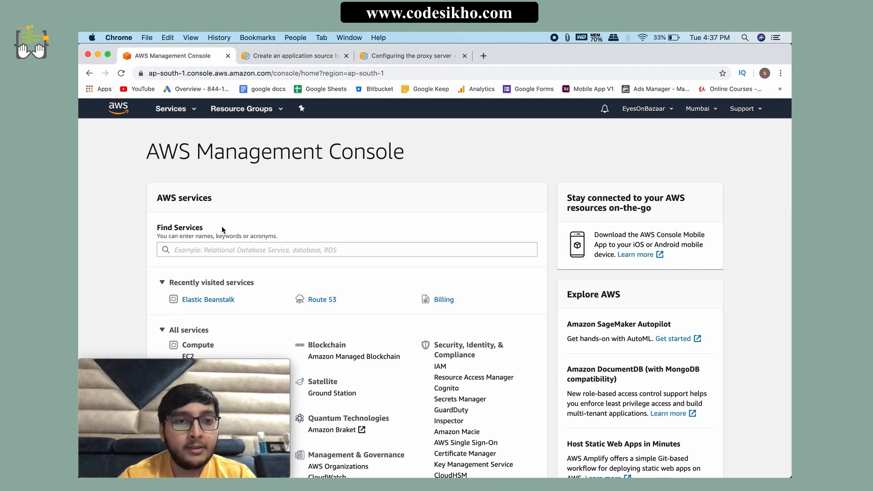
pyautogui.moveTo(144, 156); pyautogui.dragTo(428, 175)
pyautogui.click(311, 176)
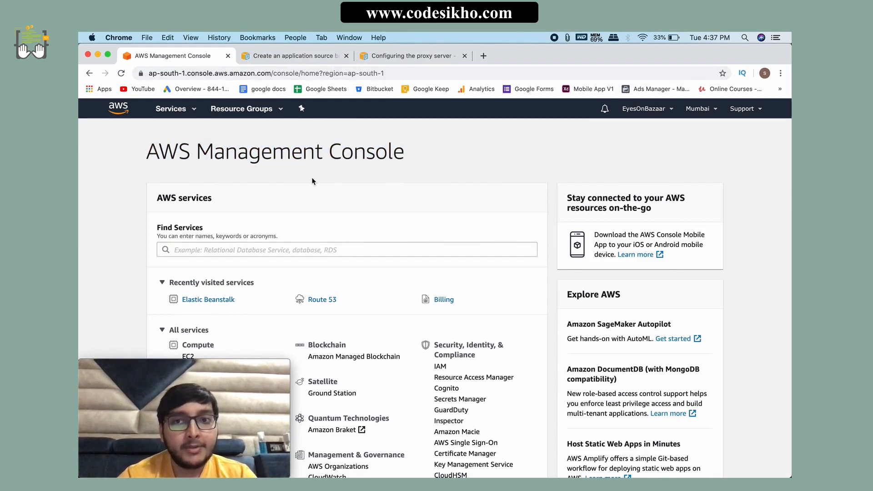
pyautogui.scroll(-1, 274, 238)
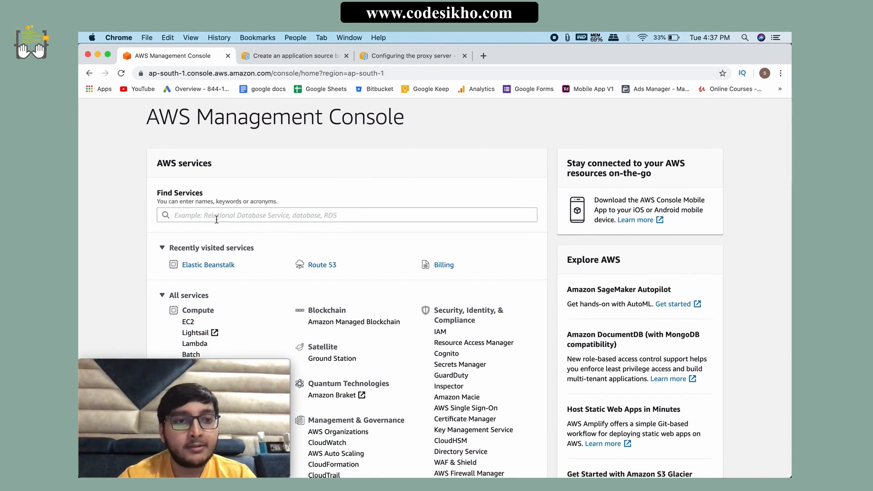
pyautogui.click(216, 220)
pyautogui.click(121, 257)
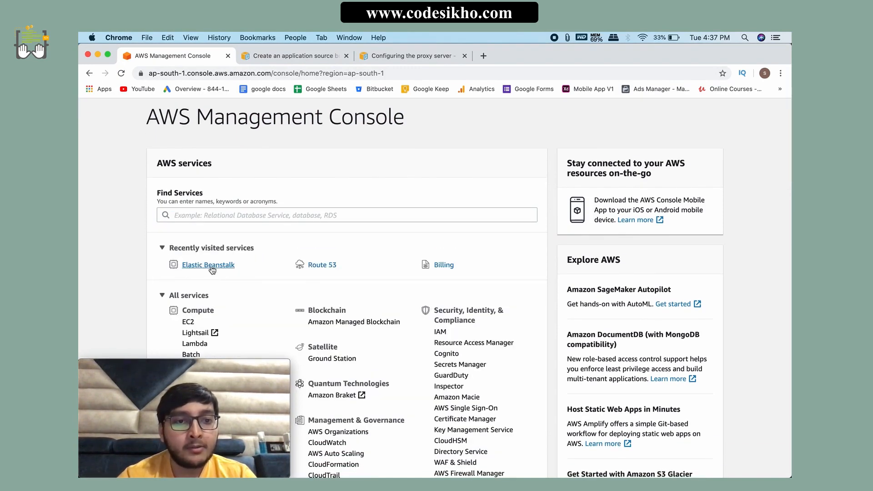
pyautogui.click(212, 269)
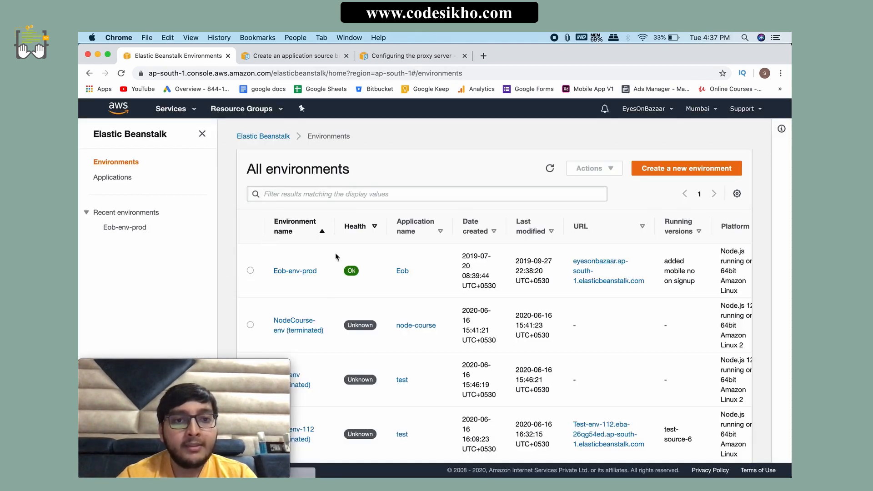
# Step: Start a new web server environment and set the application name to node-course-test
pyautogui.click(682, 167)
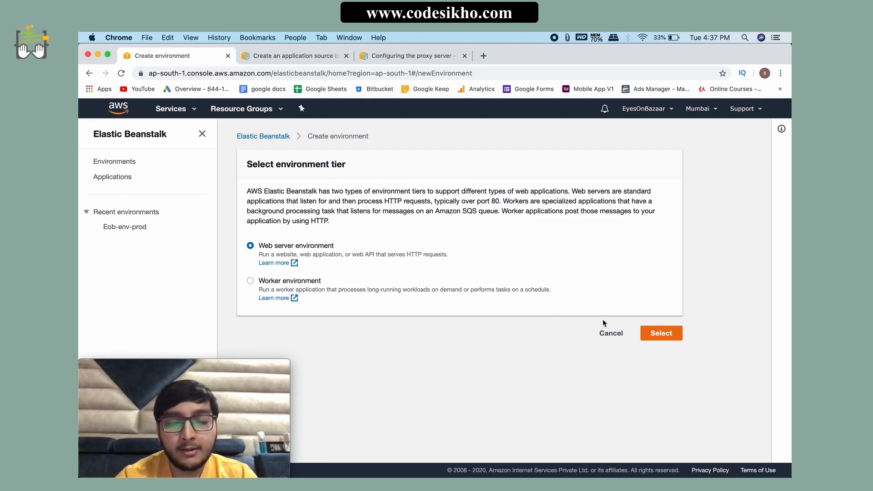
pyautogui.click(656, 332)
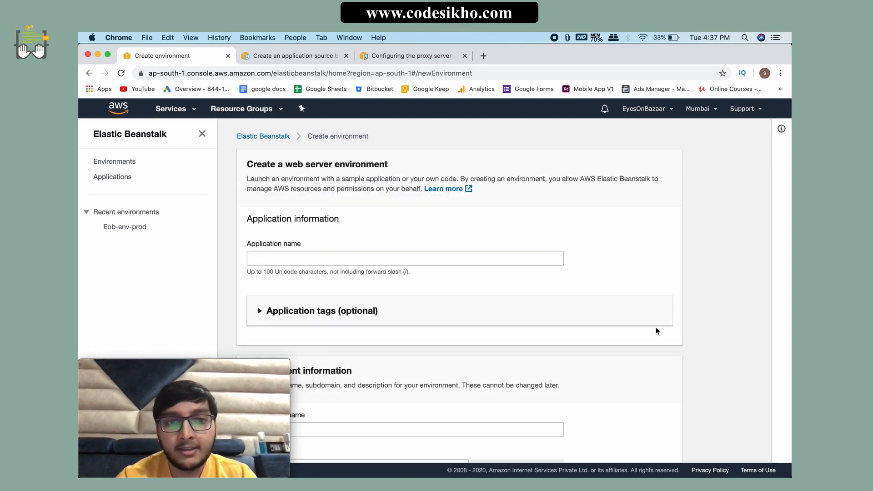
pyautogui.click(306, 256)
pyautogui.click(299, 280)
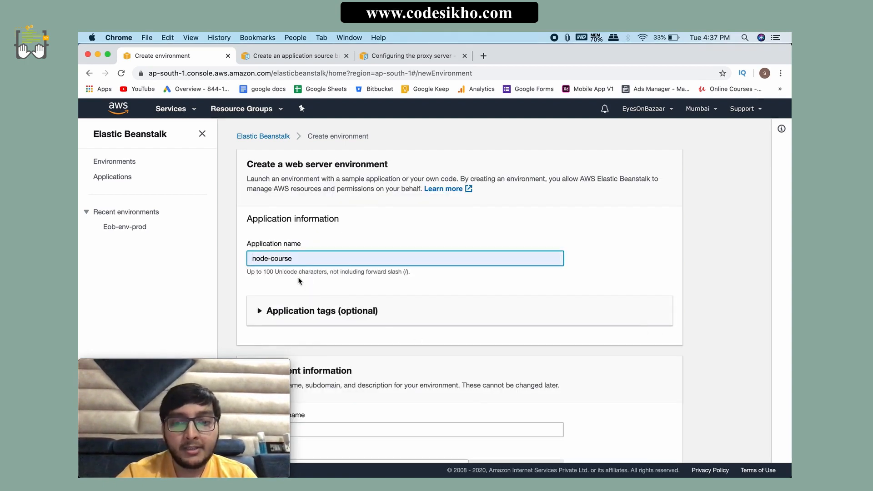
pyautogui.write('-test')
# Step: Set the environment name to NodeCourseTest-env-prod
pyautogui.scroll(-3, 361, 270)
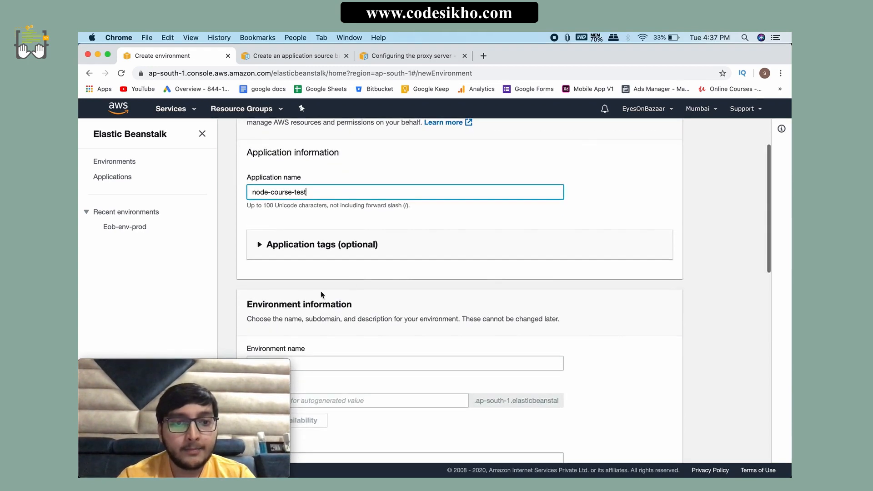
pyautogui.scroll(-2, 314, 300)
pyautogui.click(302, 318)
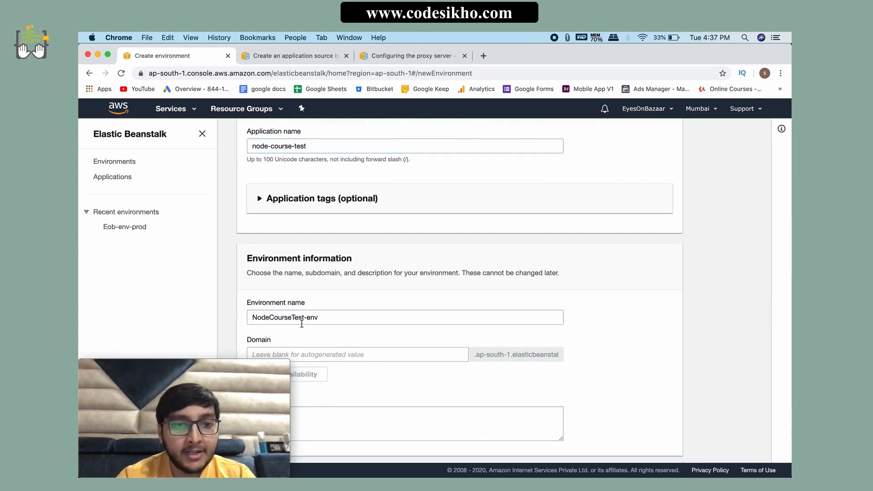
pyautogui.write('-pr')
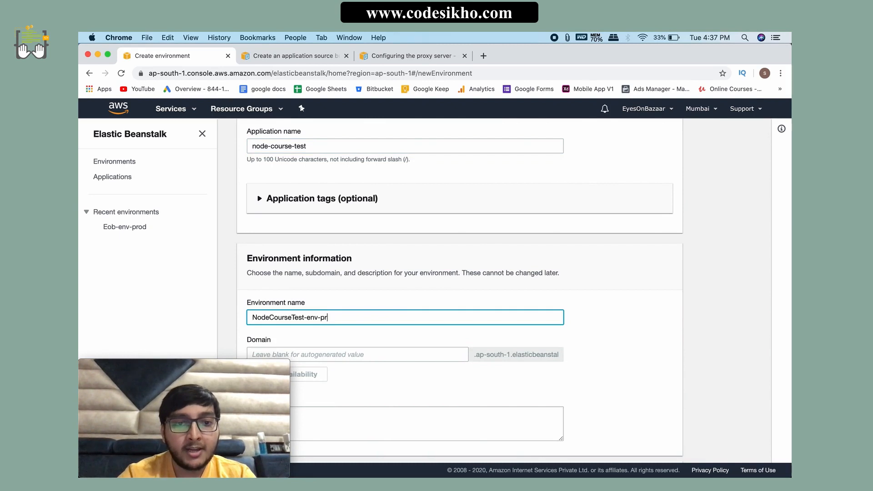
pyautogui.write('od-')
pyautogui.press('BackSpace')
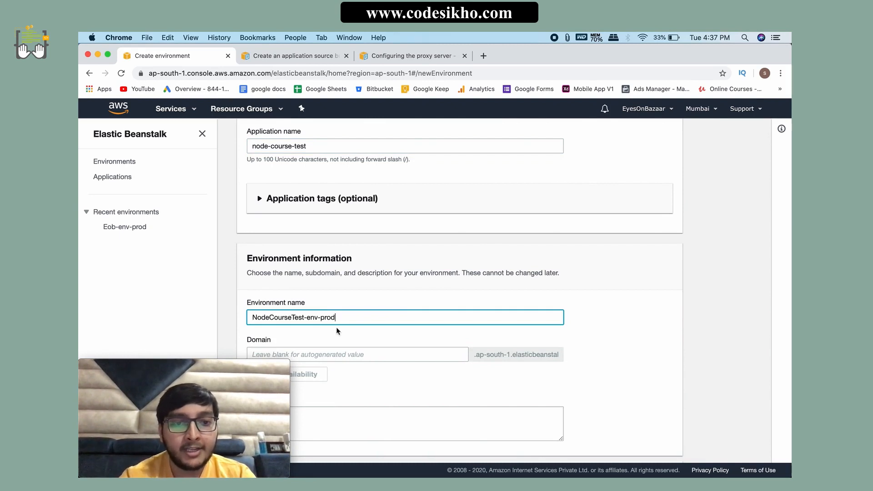
pyautogui.click(342, 338)
# Step: Set the environment's domain to node-course-test and check its availability
pyautogui.scroll(-3, 343, 331)
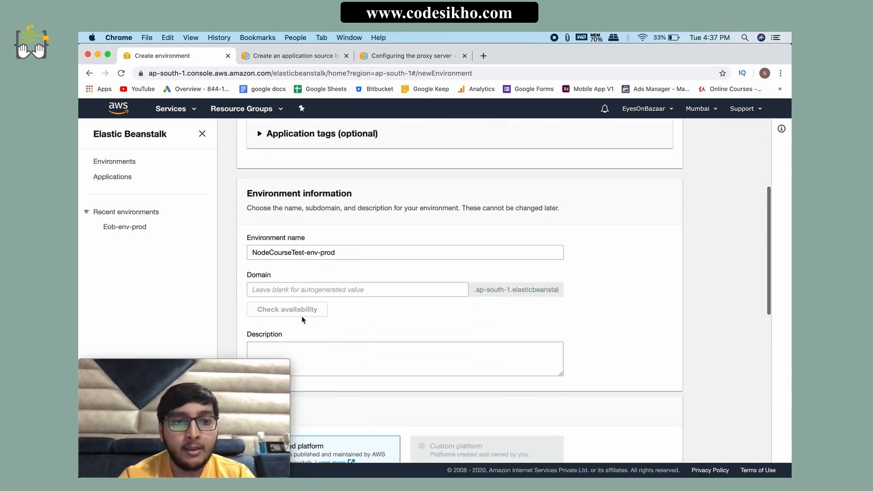
pyautogui.click(272, 291)
pyautogui.write('node')
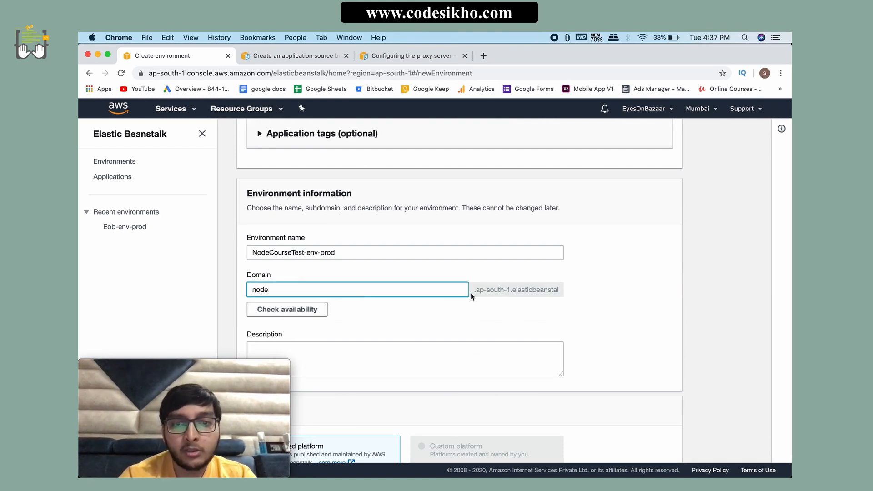
pyautogui.moveTo(471, 294); pyautogui.dragTo(572, 296)
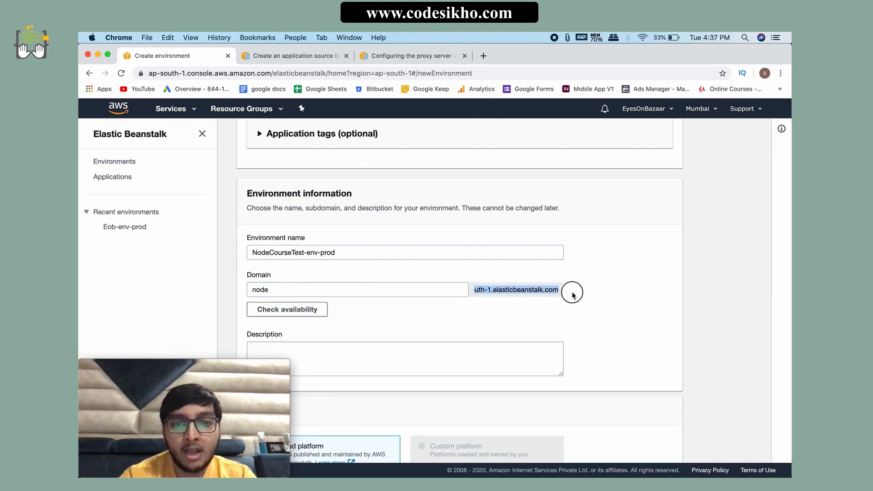
pyautogui.click(369, 293)
pyautogui.write('-')
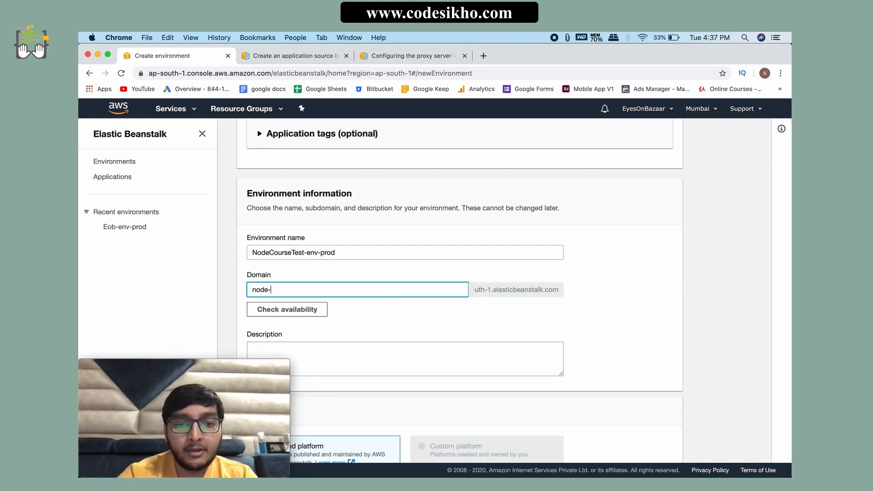
pyautogui.write('course-test')
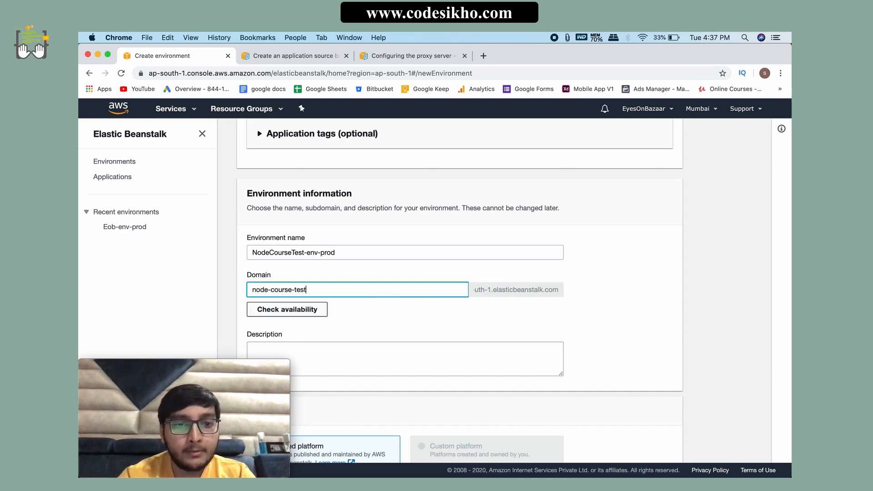
pyautogui.click(306, 312)
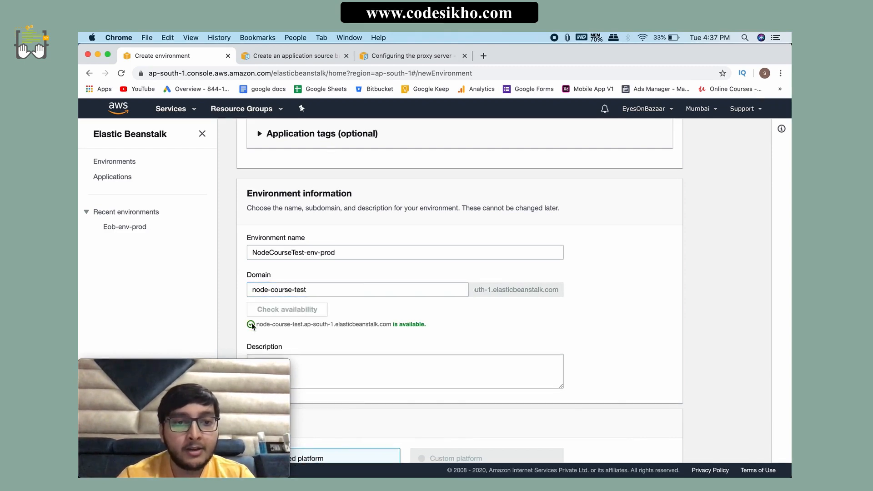
# Step: Choose Node.js as the managed platform and review the platform versions offered for it
pyautogui.scroll(-5, 402, 333)
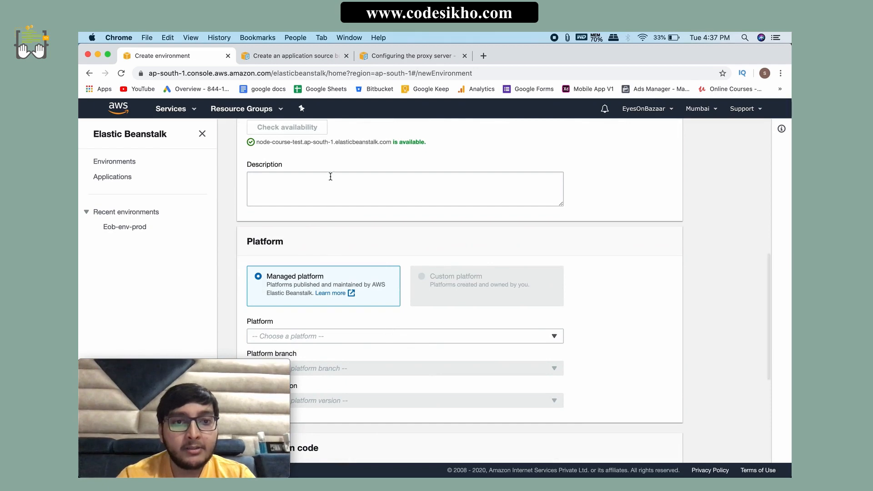
pyautogui.scroll(-2, 336, 246)
pyautogui.click(278, 253)
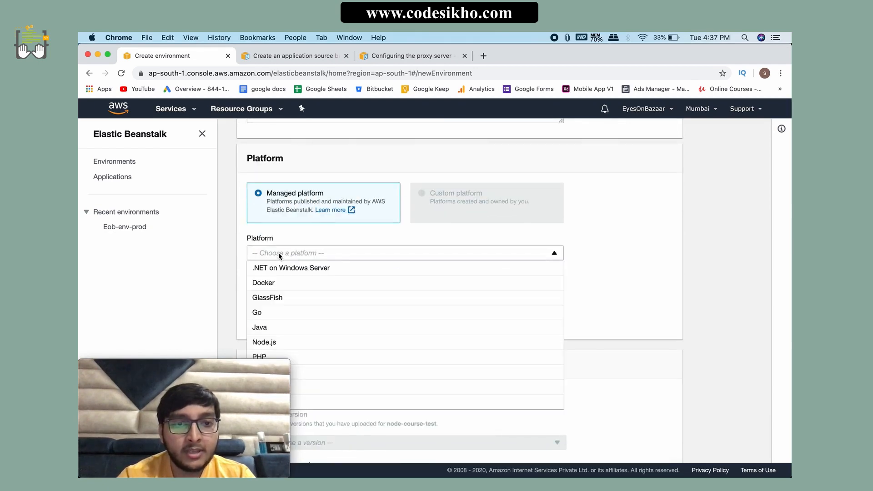
pyautogui.scroll(-1, 297, 320)
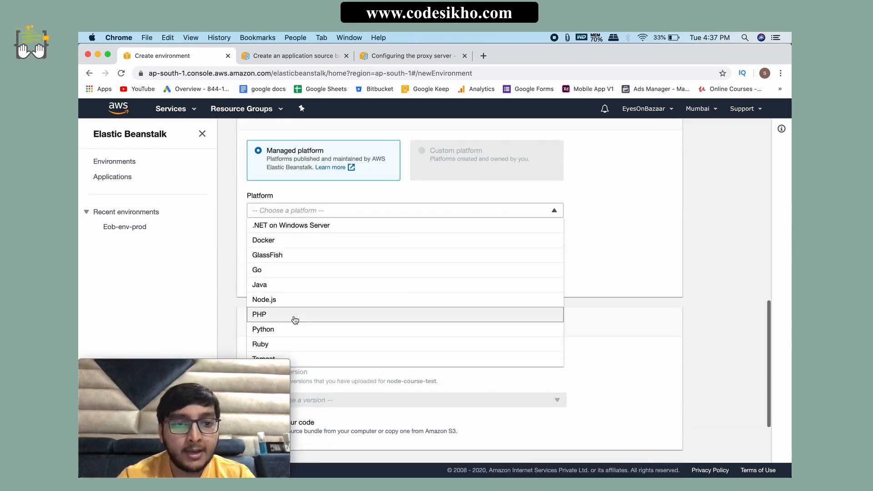
pyautogui.click(268, 300)
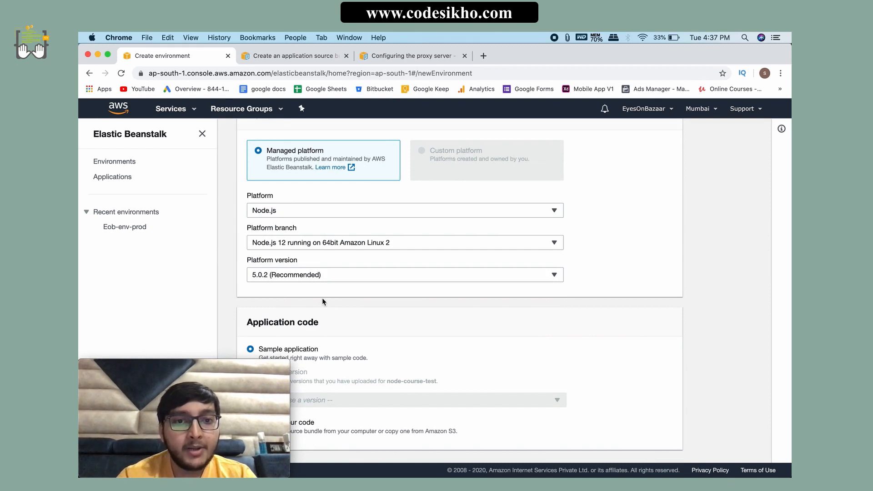
pyautogui.click(319, 277)
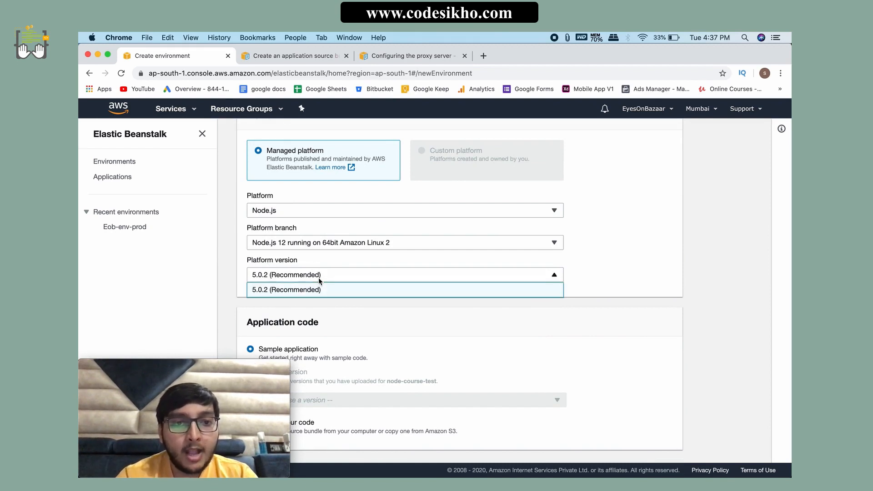
pyautogui.click(337, 310)
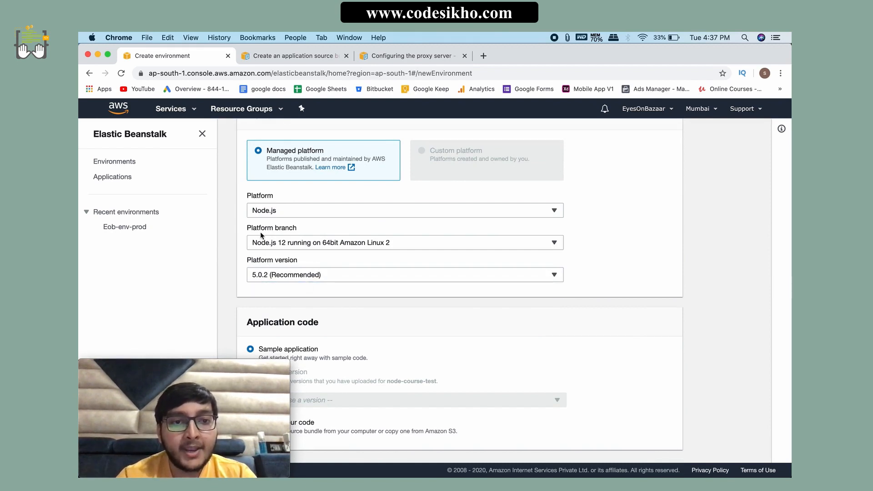
# Step: Set the platform branch to Node.js running on 64bit Amazon Linux and review the Node.js and platform version options
pyautogui.click(282, 243)
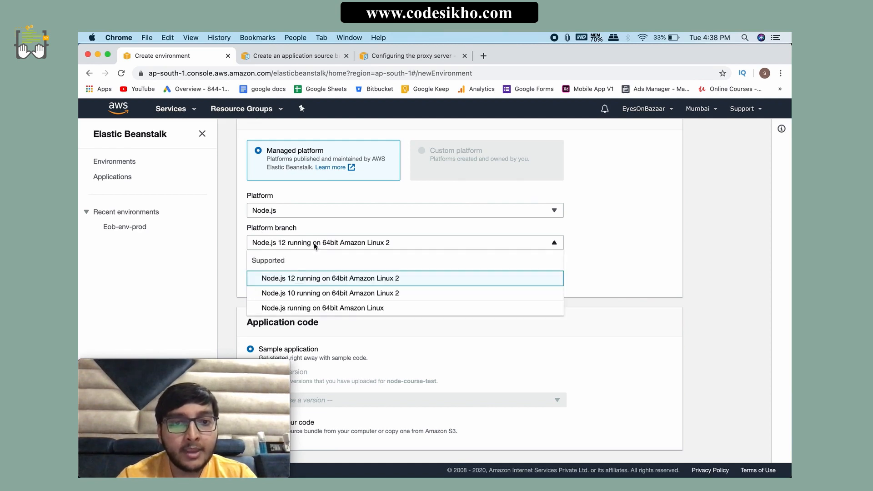
pyautogui.click(352, 308)
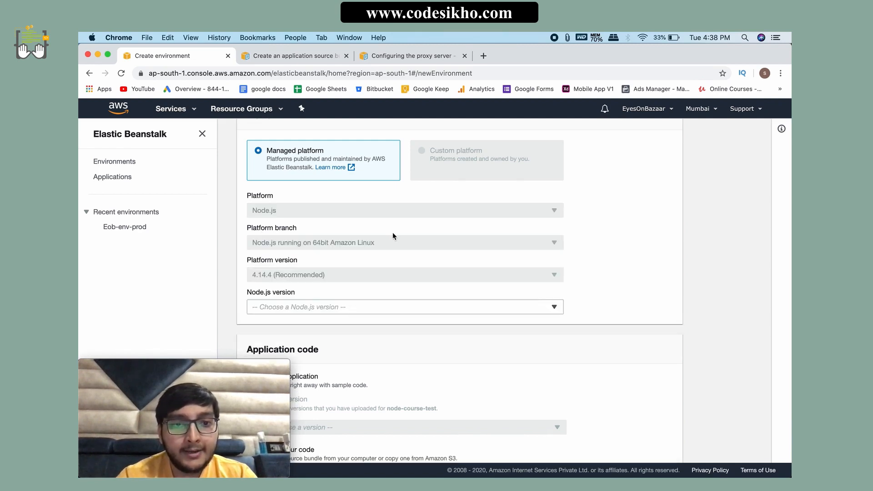
pyautogui.click(266, 305)
pyautogui.click(312, 332)
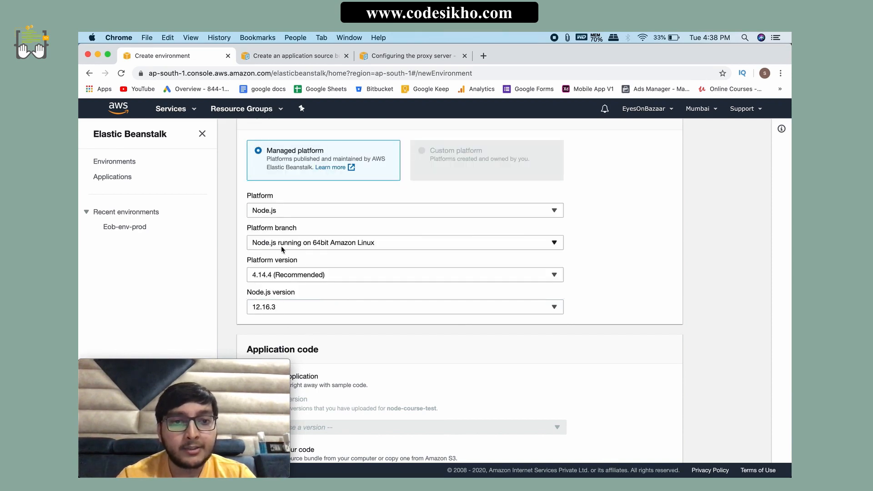
pyautogui.click(397, 277)
pyautogui.click(375, 331)
# Step: Choose to upload your own application code and upload Archive.zip from the Desktop as the local source file
pyautogui.scroll(-3, 376, 331)
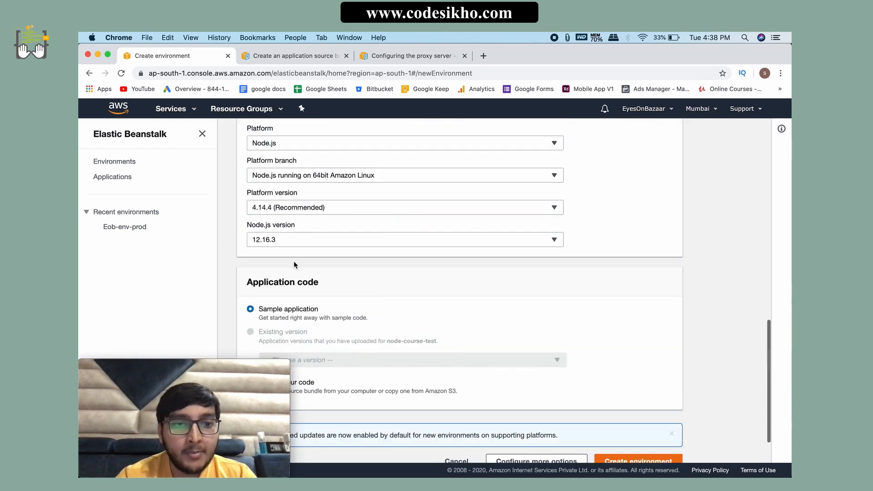
pyautogui.scroll(-2, 353, 344)
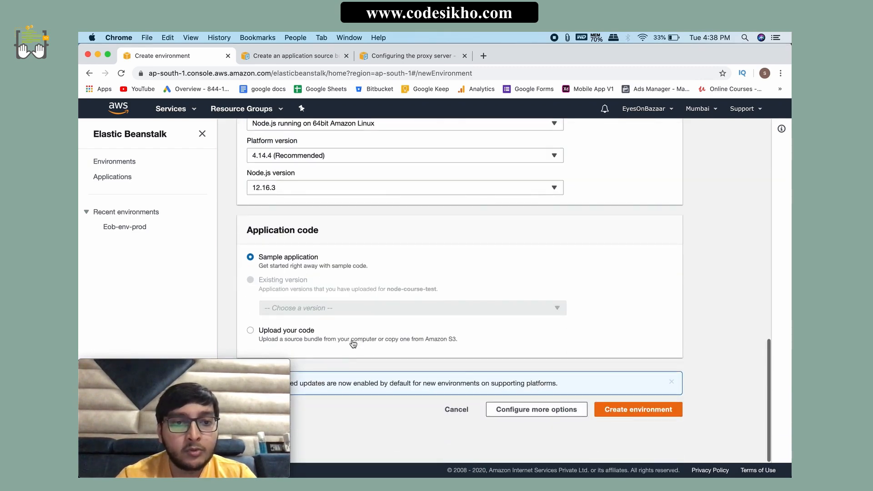
pyautogui.moveTo(320, 258); pyautogui.dragTo(253, 257)
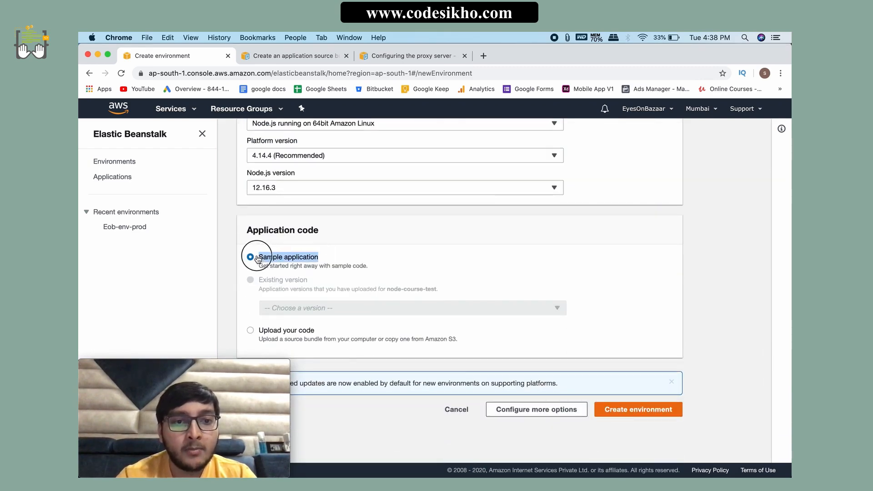
pyautogui.click(364, 262)
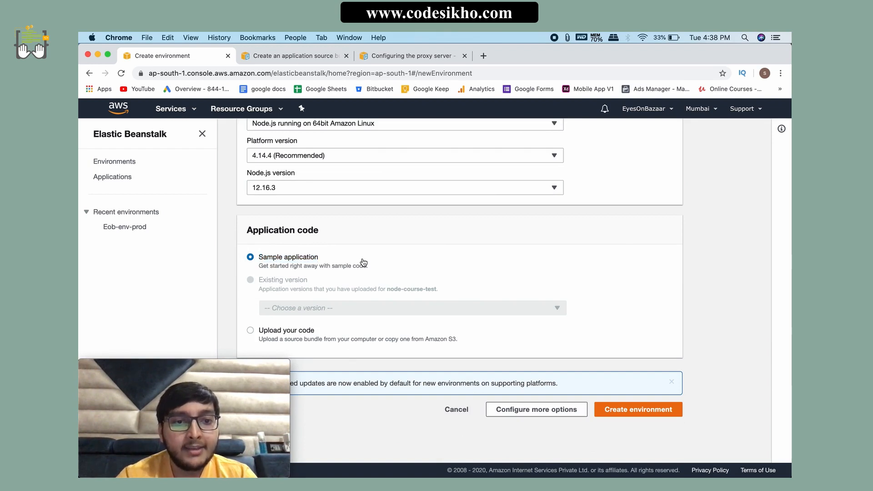
pyautogui.click(250, 331)
pyautogui.scroll(-5, 364, 341)
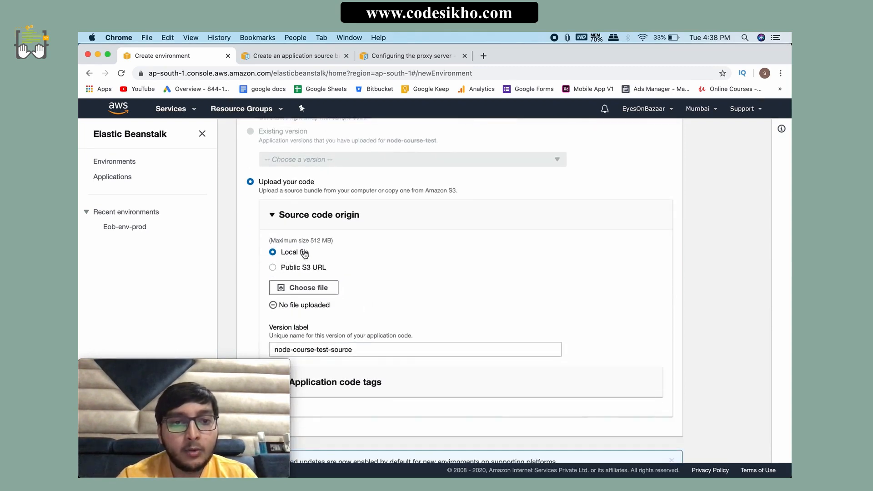
pyautogui.click(297, 289)
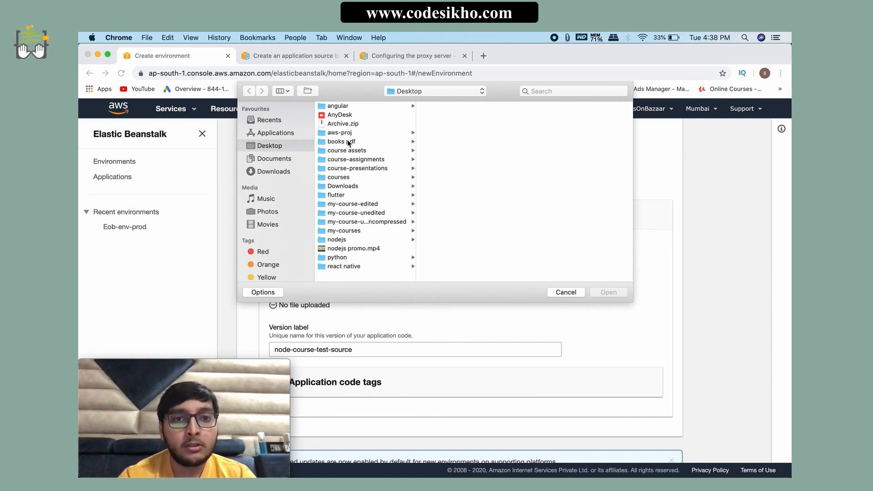
pyautogui.click(334, 123)
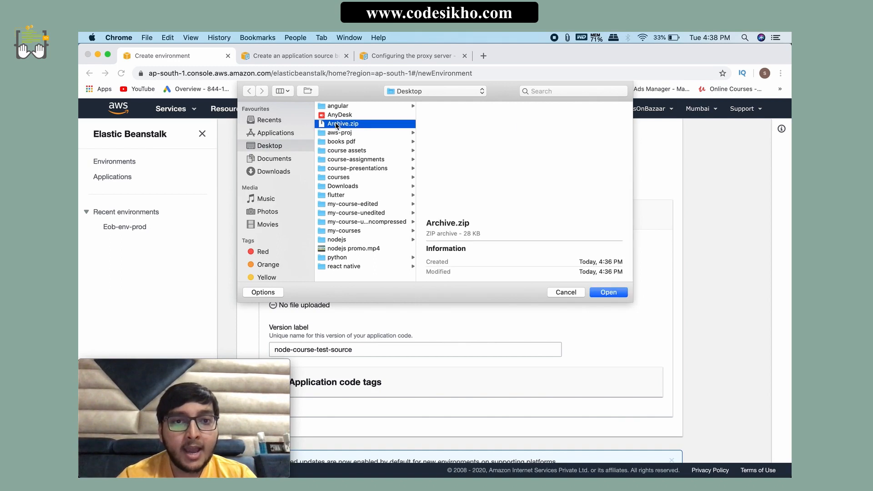
pyautogui.click(624, 295)
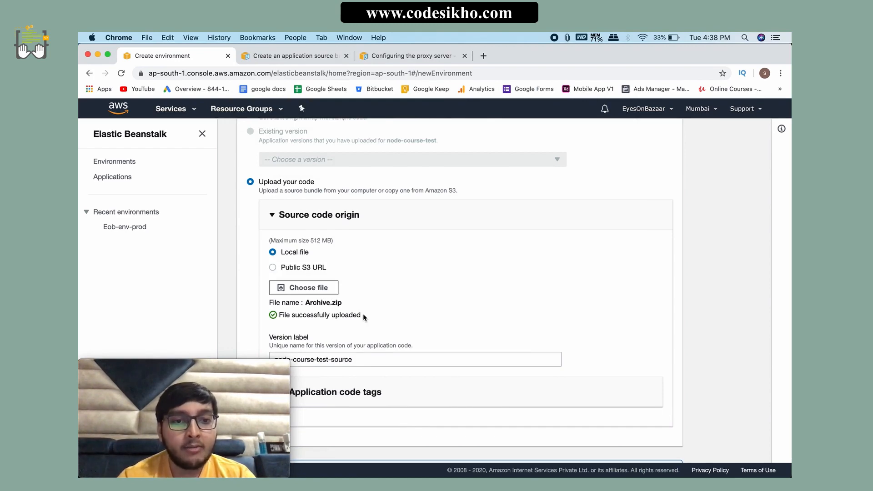
# Step: Create the environment with the configured settings and read the first entries of its creation log
pyautogui.scroll(-4, 359, 369)
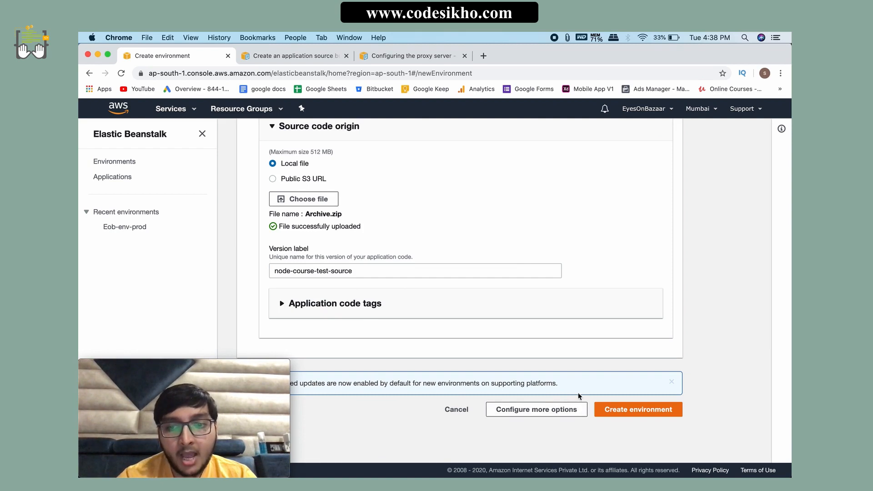
pyautogui.click(634, 412)
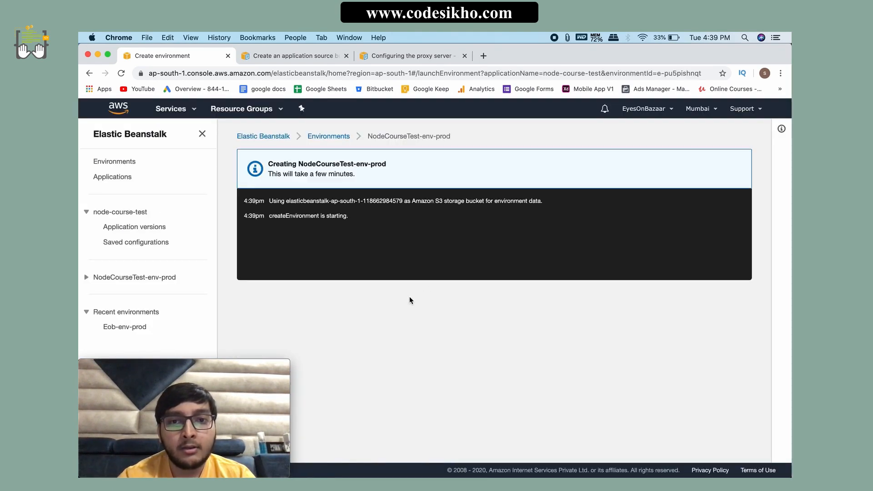
pyautogui.moveTo(354, 216); pyautogui.dragTo(269, 200)
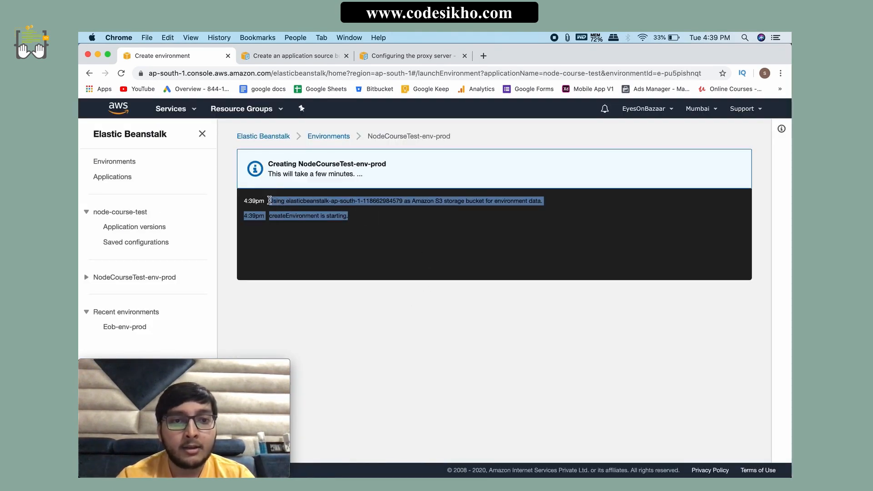
pyautogui.click(343, 257)
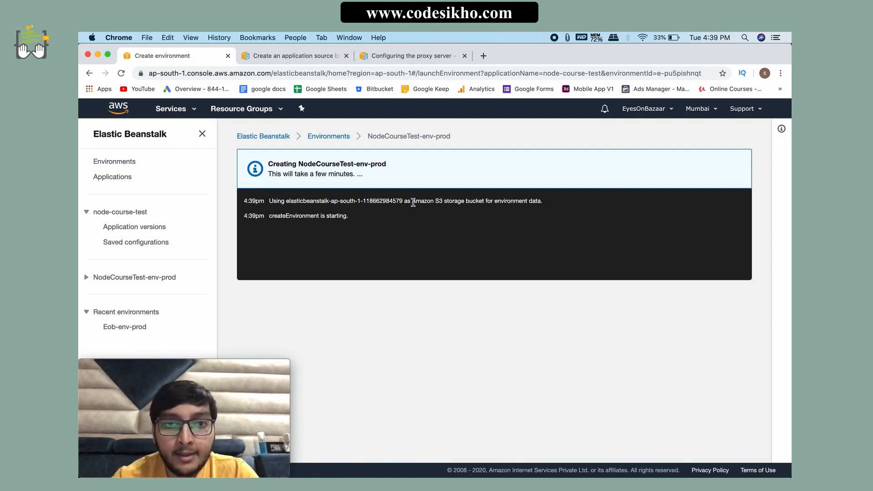
pyautogui.moveTo(412, 203); pyautogui.dragTo(549, 205)
pyautogui.click(466, 246)
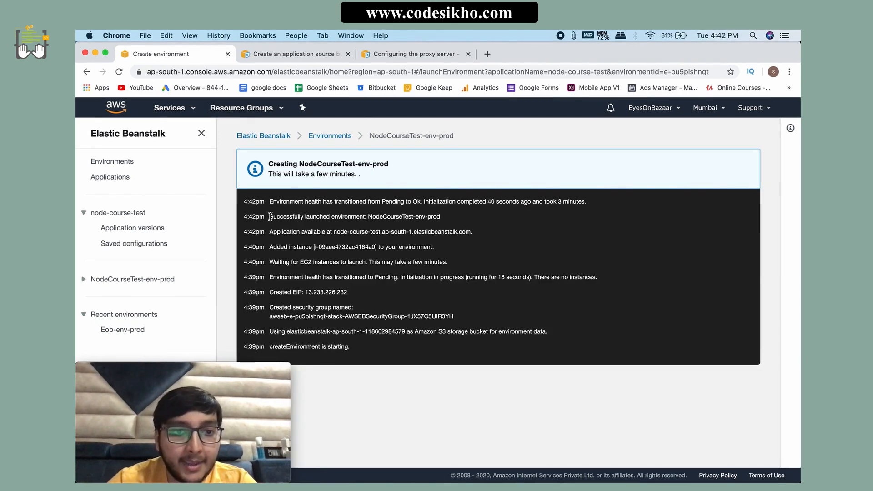
# Step: Read the launch entries in the environment's creation log and review the health, version and recent events on its dashboard
pyautogui.moveTo(244, 201); pyautogui.dragTo(450, 217)
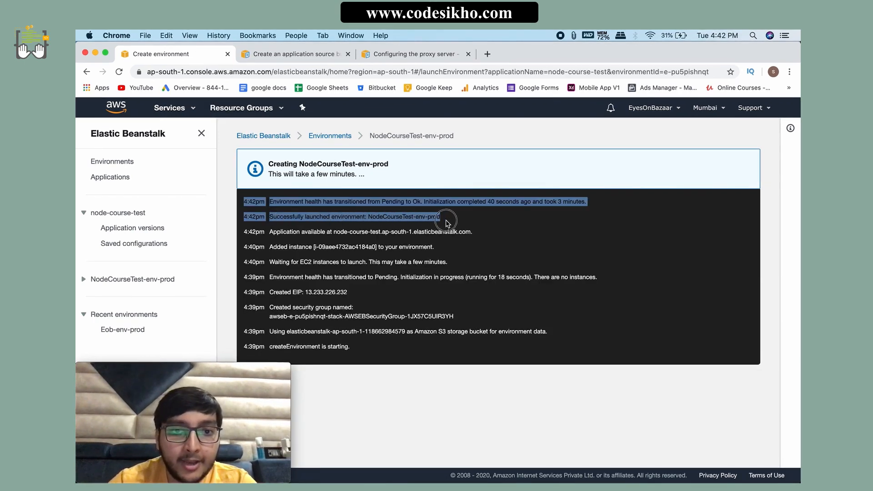
pyautogui.click(412, 221)
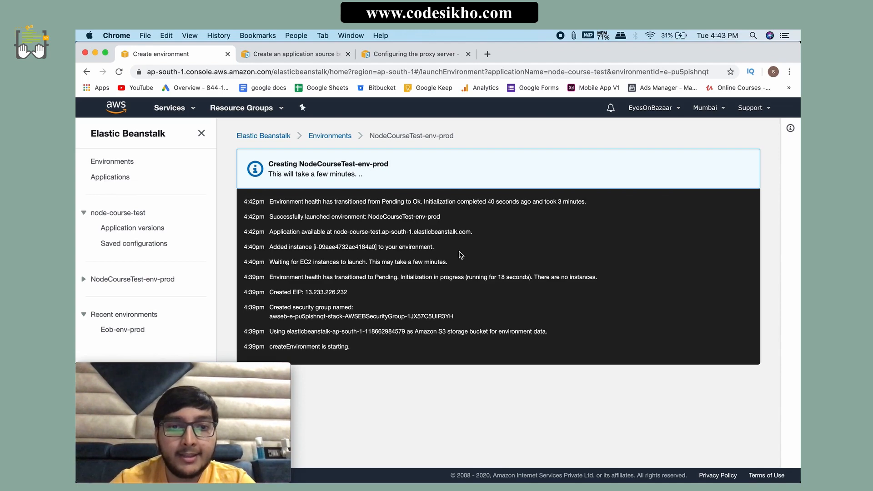
pyautogui.scroll(-1, 380, 277)
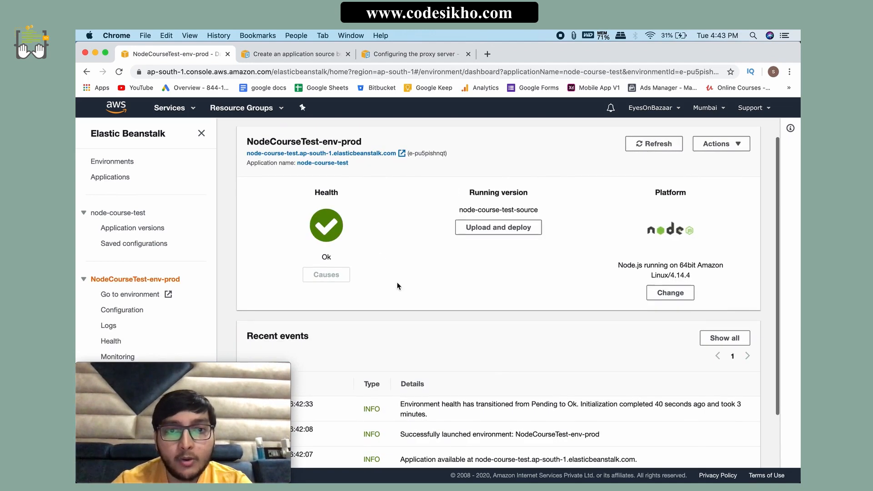
pyautogui.scroll(-3, 406, 348)
pyautogui.scroll(4, 407, 348)
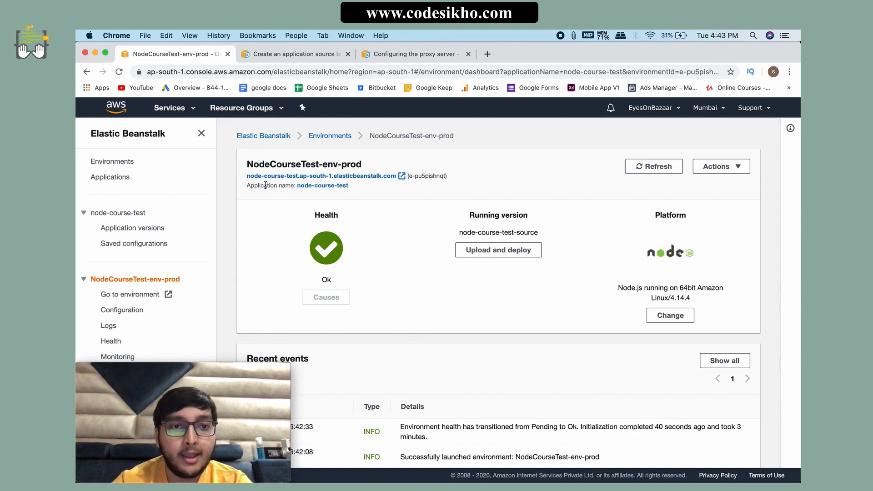
# Step: Open the deployed application's URL from the NodeCourseTest-env-prod dashboard, examine its JSON response and close the page
pyautogui.click(294, 178)
pyautogui.moveTo(241, 106); pyautogui.dragTo(111, 113)
pyautogui.click(199, 167)
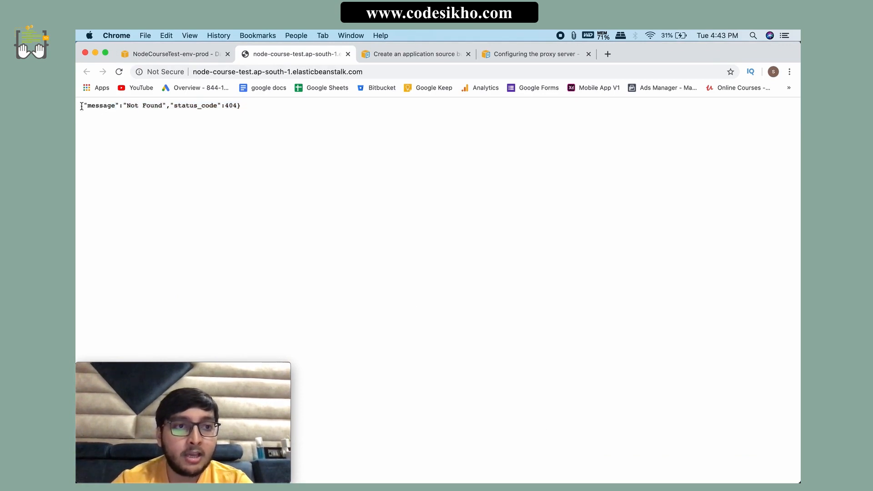
pyautogui.moveTo(244, 107); pyautogui.dragTo(80, 91)
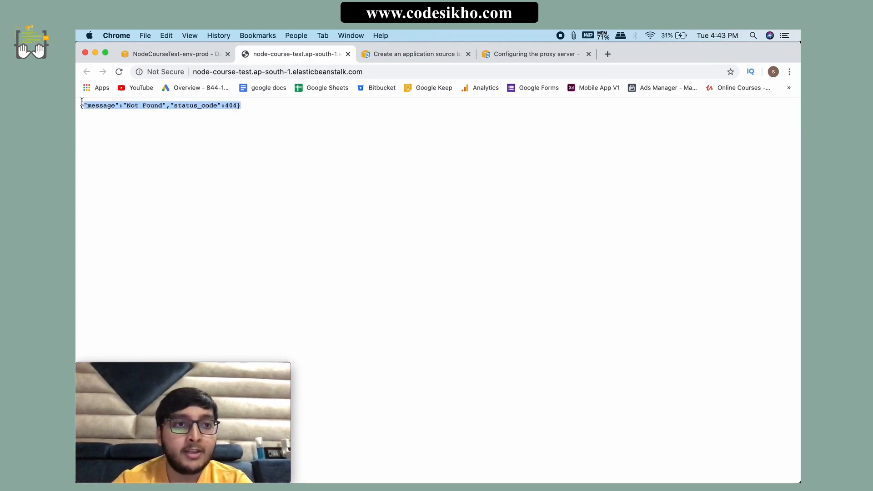
pyautogui.click(166, 138)
pyautogui.click(370, 71)
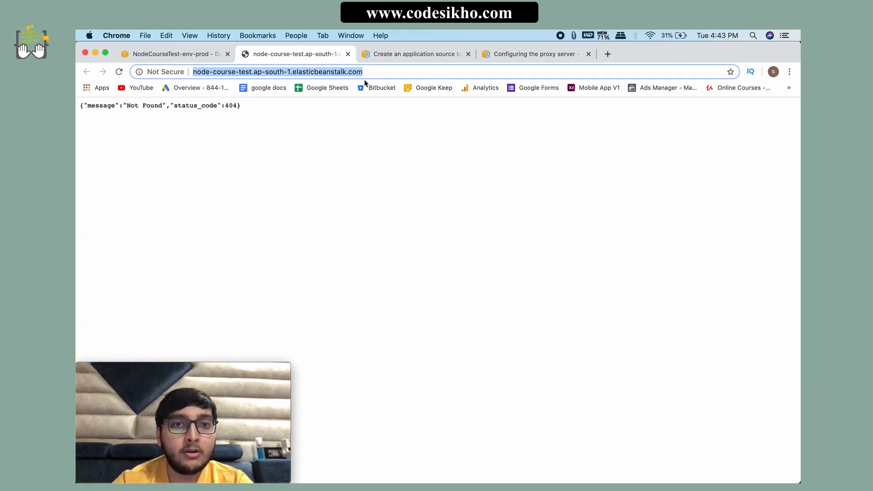
pyautogui.click(350, 68)
pyautogui.click(306, 169)
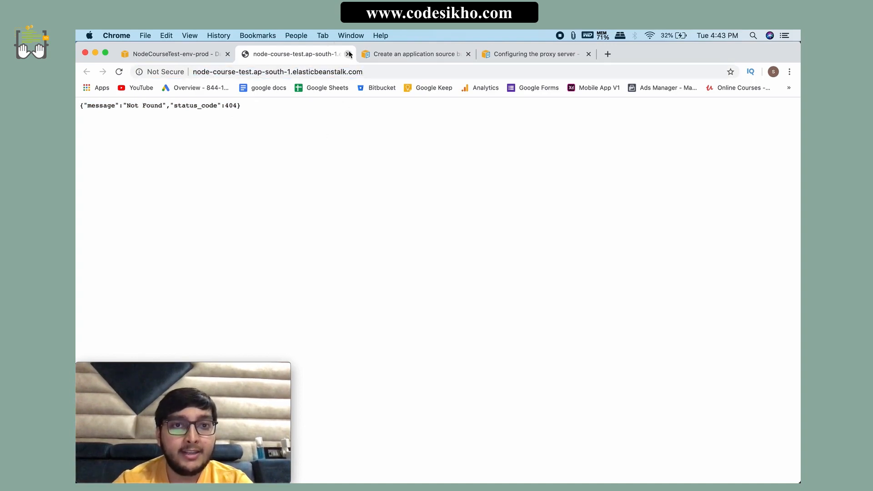
pyautogui.click(348, 54)
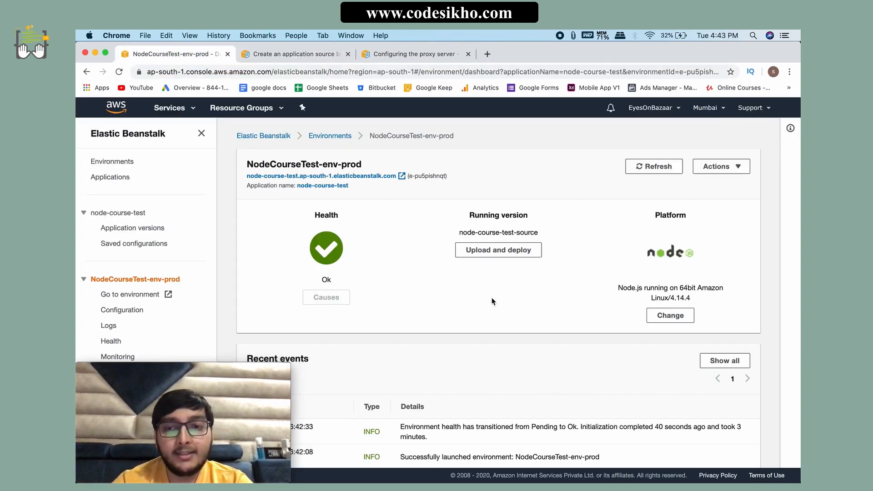
# Step: Go to the Elastic Beanstalk home page, list all environments and open NodeCourseTest-env-prod from the list
pyautogui.scroll(-3, 492, 297)
pyautogui.scroll(3, 514, 311)
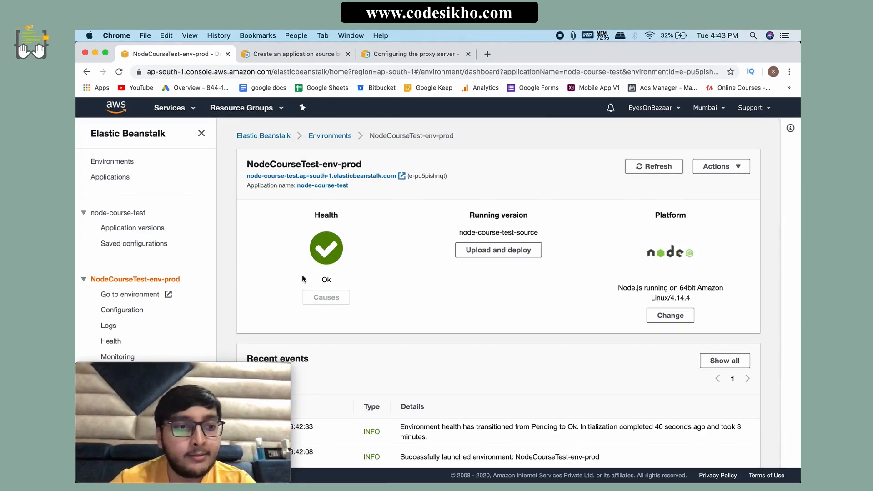
pyautogui.scroll(-2, 136, 312)
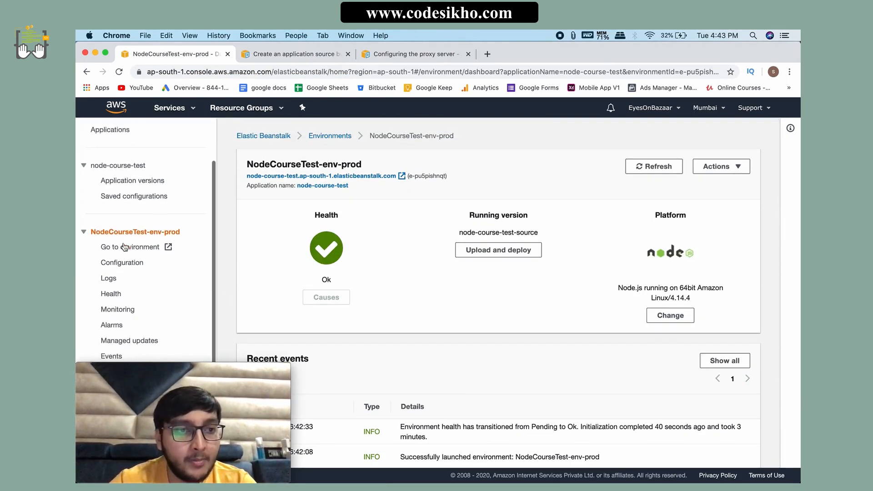
pyautogui.scroll(2, 151, 237)
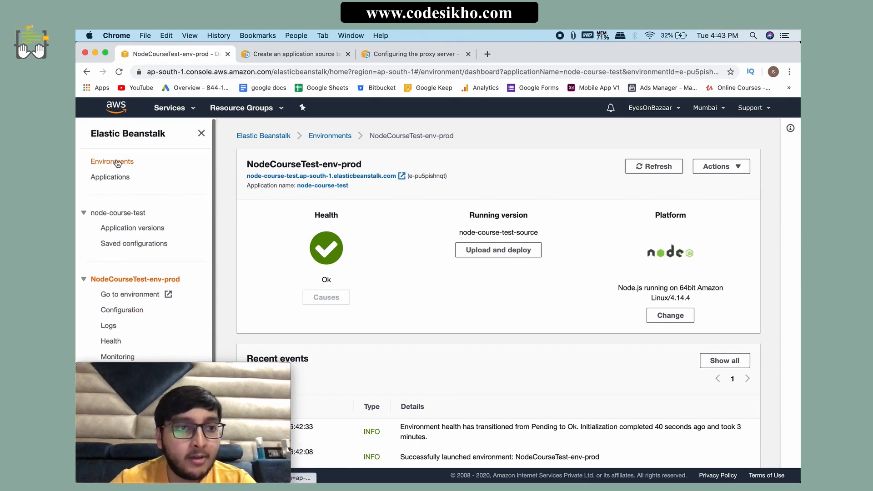
pyautogui.click(199, 134)
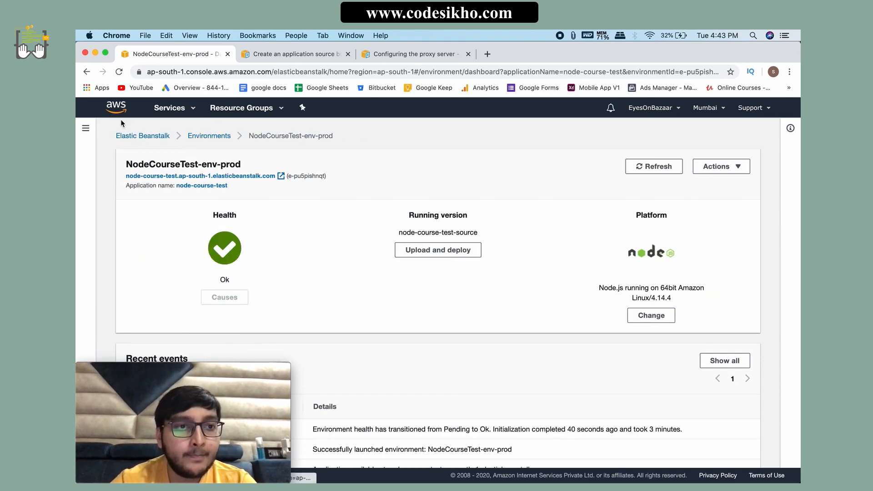
pyautogui.click(143, 136)
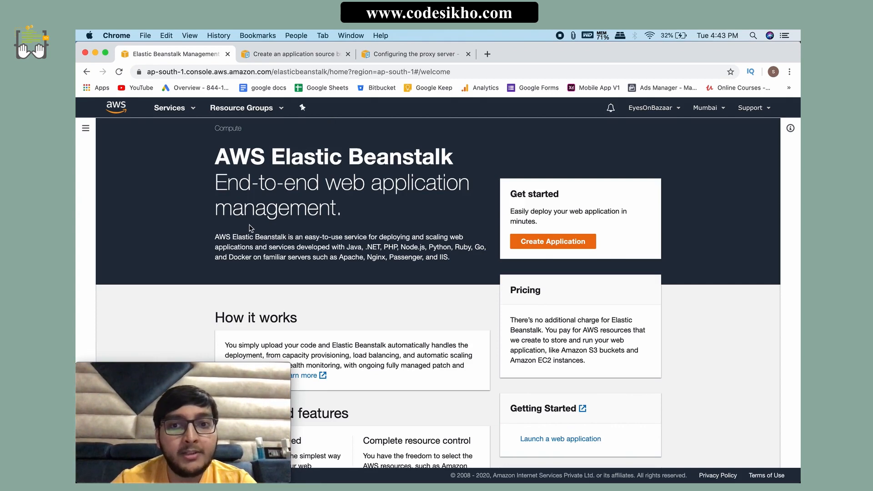
pyautogui.click(86, 129)
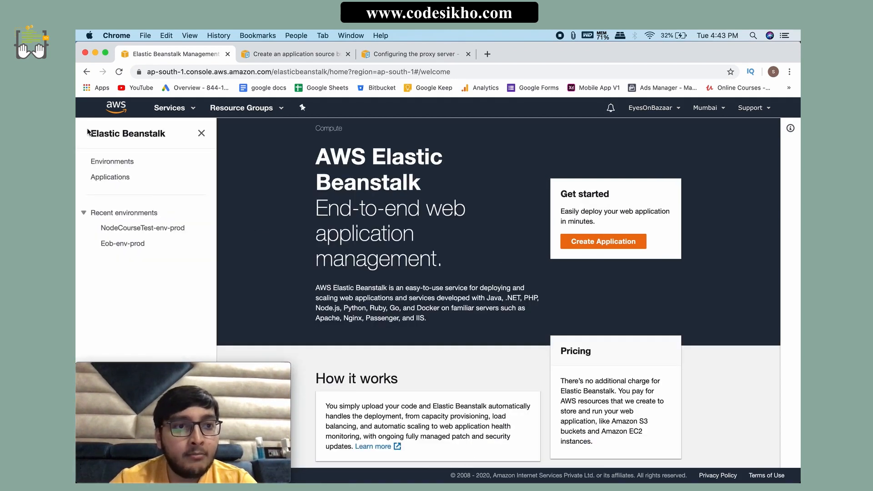
pyautogui.click(117, 165)
pyautogui.scroll(-3, 379, 341)
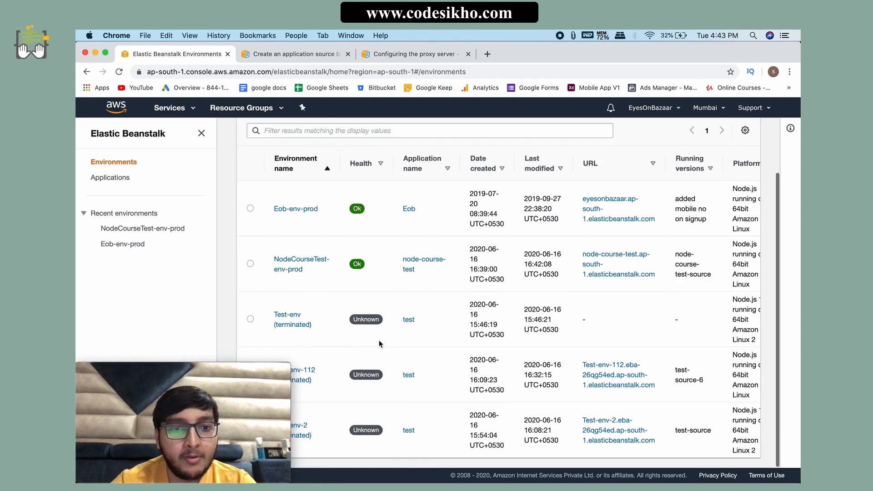
pyautogui.click(290, 269)
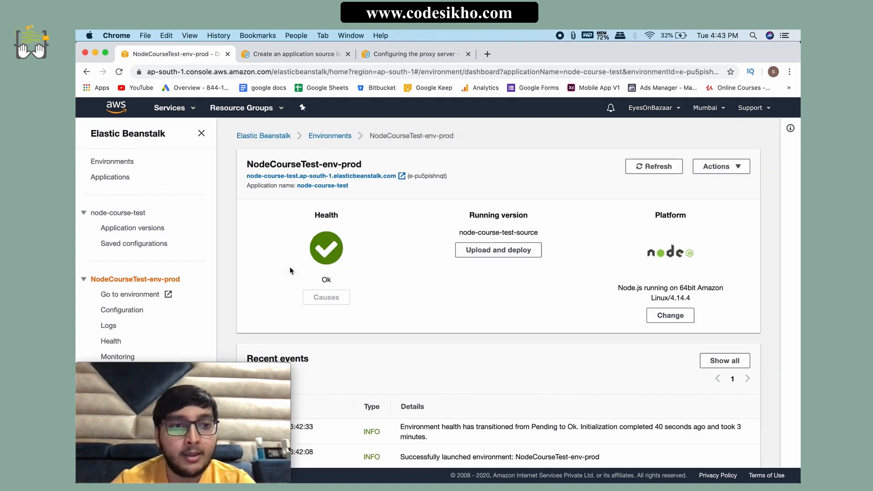
# Step: View the application versions of node-course-test and check which actions are offered for the node-course-test-source version
pyautogui.click(127, 231)
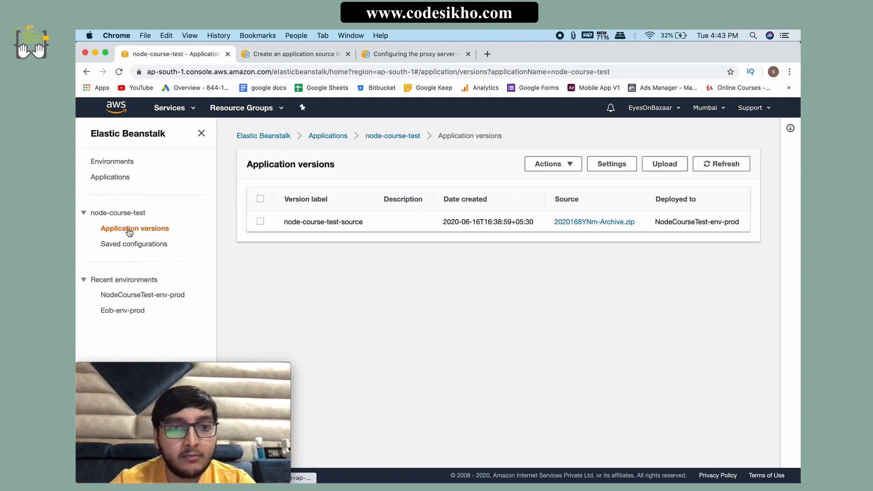
pyautogui.moveTo(372, 226); pyautogui.dragTo(291, 223)
pyautogui.click(323, 227)
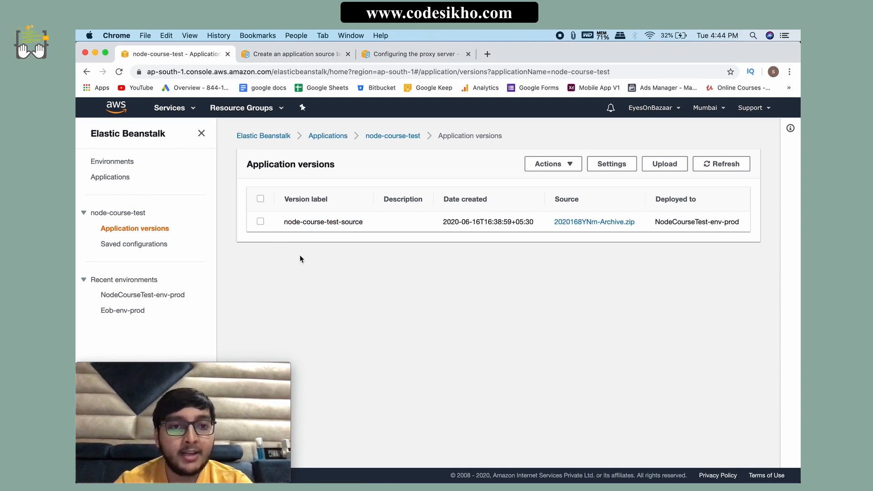
pyautogui.click(261, 223)
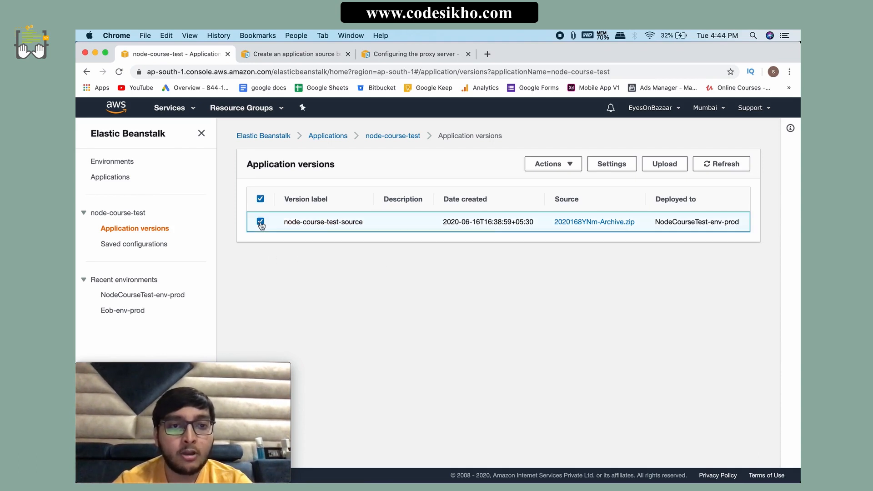
pyautogui.click(570, 167)
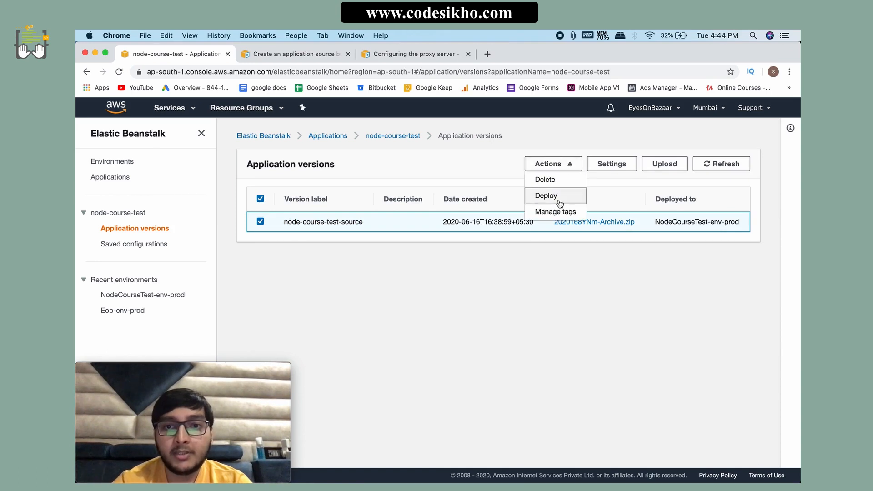
pyautogui.click(324, 266)
pyautogui.click(261, 222)
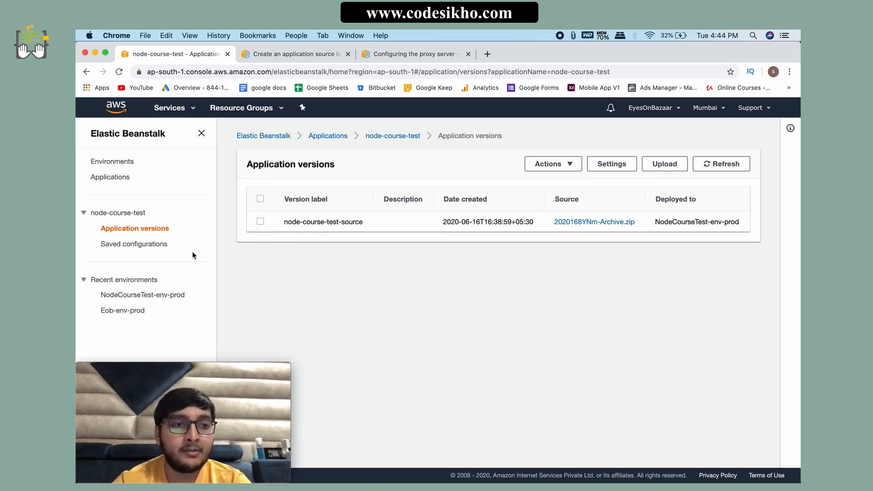
# Step: View node-course-test's saved configurations and the list of all applications, and return to NodeCourseTest-env-prod through the environments list
pyautogui.click(133, 244)
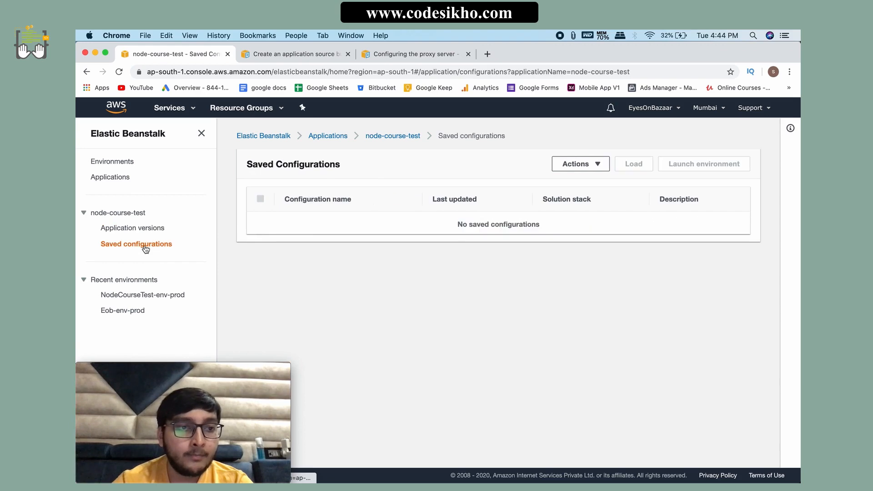
pyautogui.click(123, 167)
pyautogui.click(123, 180)
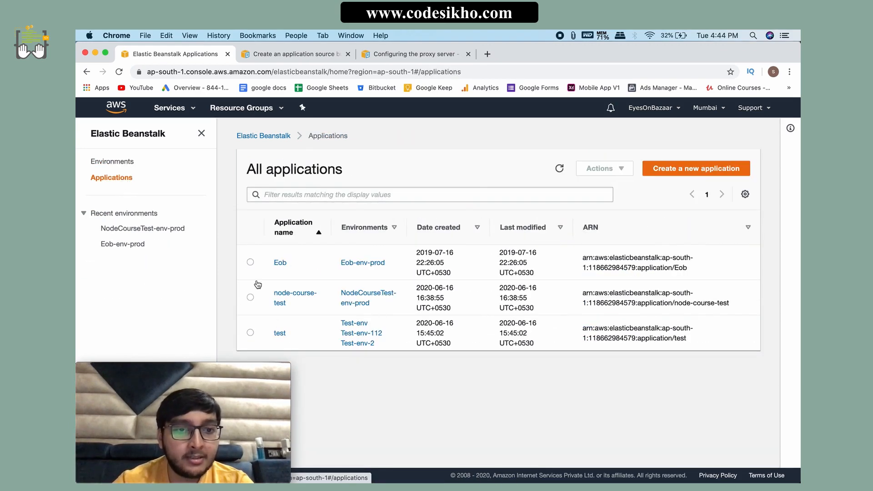
pyautogui.click(124, 168)
pyautogui.click(292, 335)
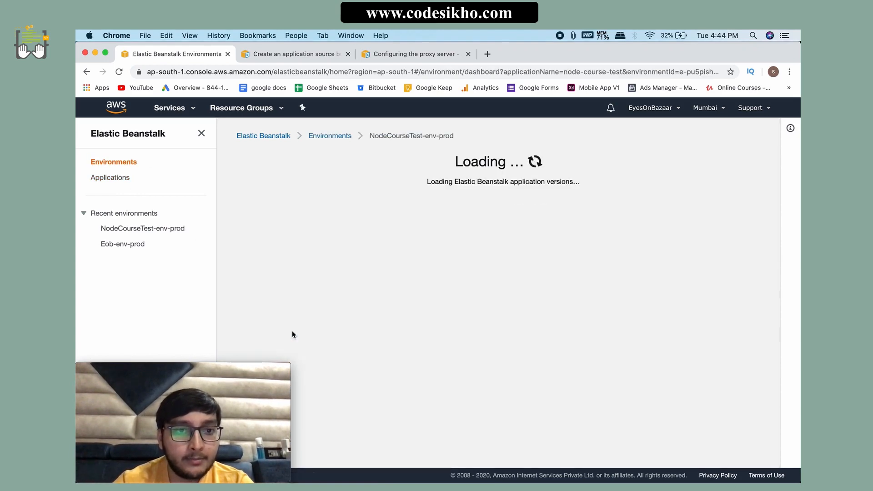
# Step: Open the configuration of NodeCourseTest-env-prod and examine its capacity settings
pyautogui.scroll(-5, 326, 321)
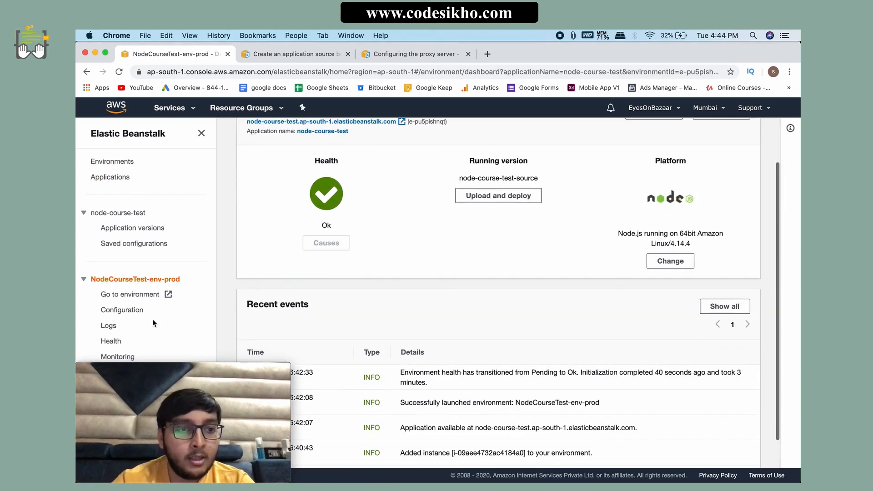
pyautogui.scroll(-3, 152, 319)
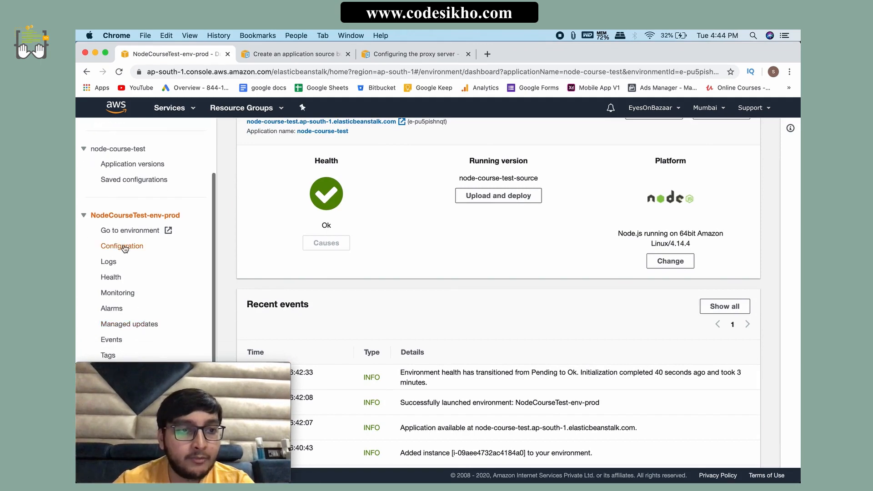
pyautogui.click(123, 247)
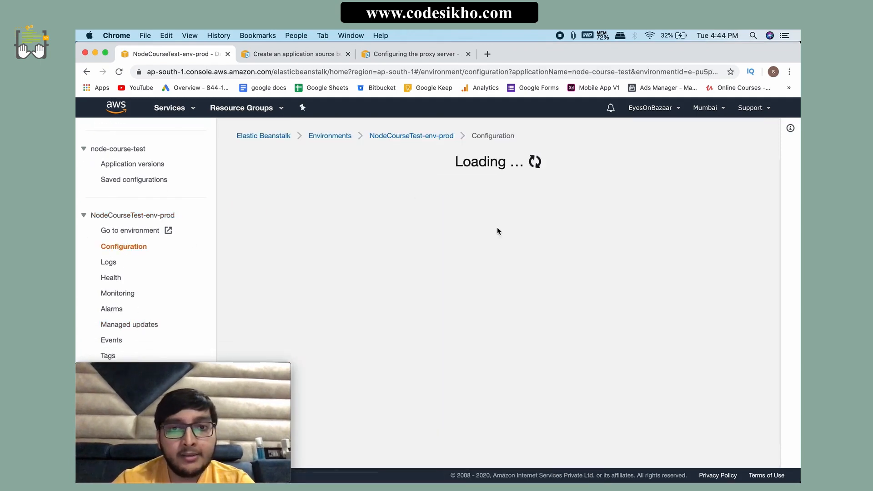
pyautogui.scroll(-5, 494, 262)
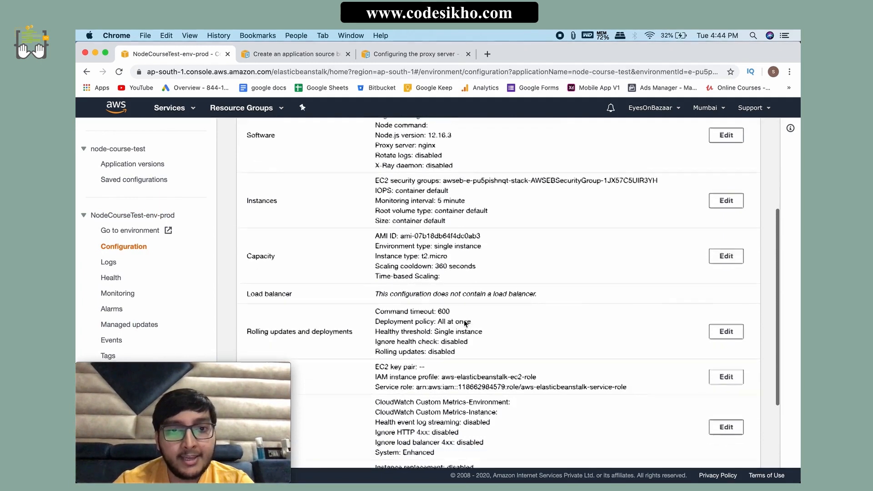
pyautogui.moveTo(455, 277); pyautogui.dragTo(372, 238)
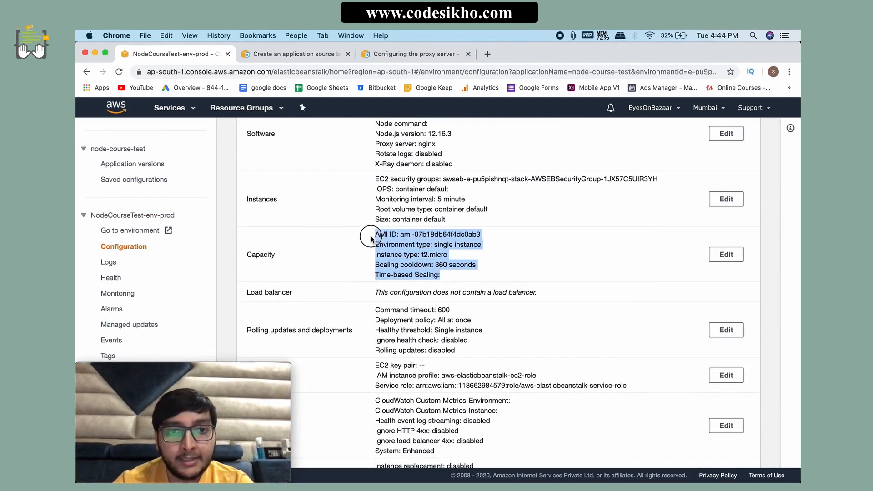
pyautogui.click(372, 239)
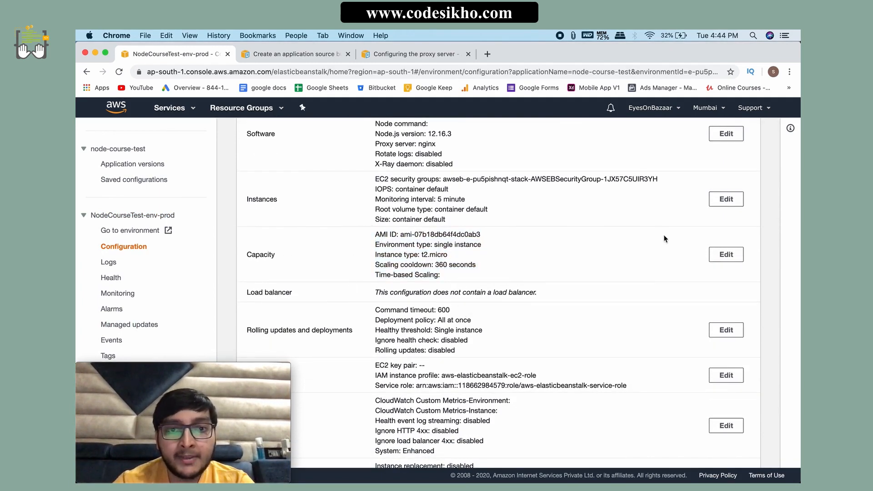
# Step: Open the capacity settings of NodeCourseTest-env-prod for editing and set the environment type to Load balanced
pyautogui.click(726, 255)
pyautogui.scroll(3, 406, 285)
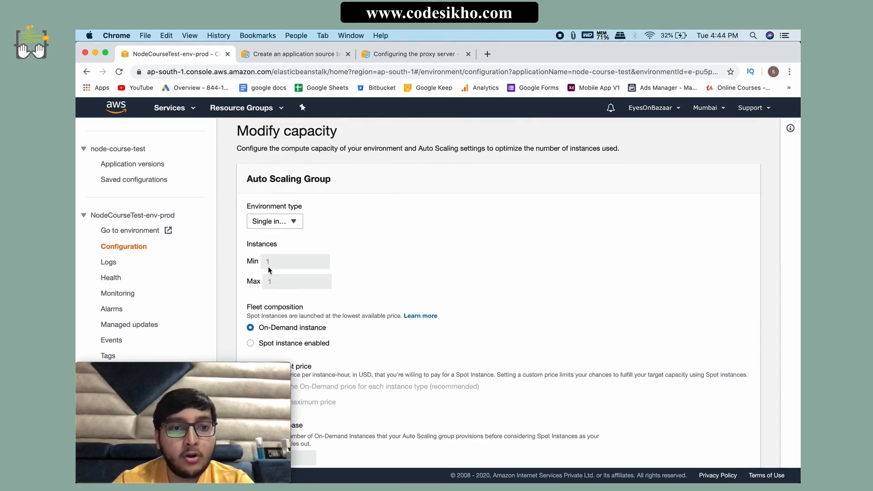
pyautogui.click(277, 222)
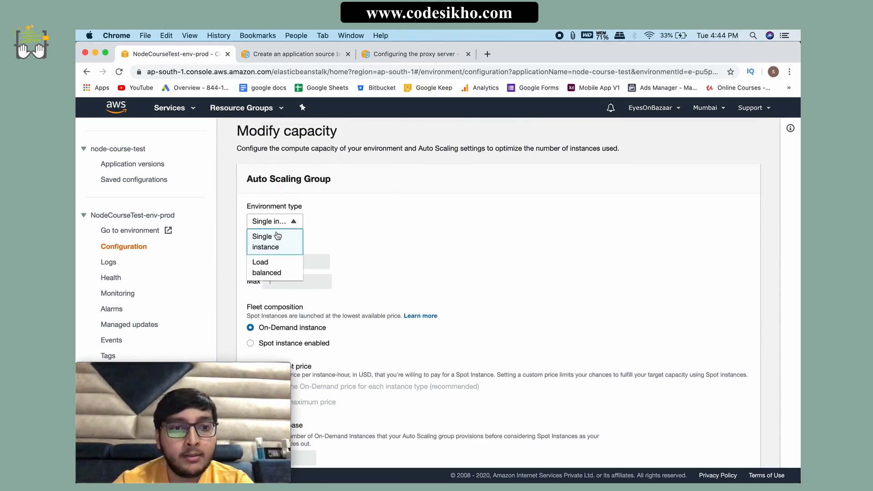
pyautogui.click(267, 271)
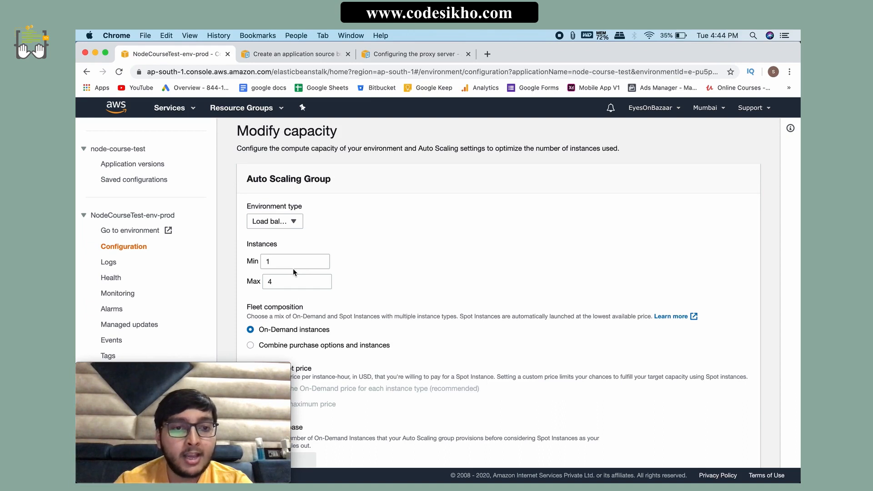
# Step: Set the Auto Scaling group's maximum number of instances to 2
pyautogui.click(283, 283)
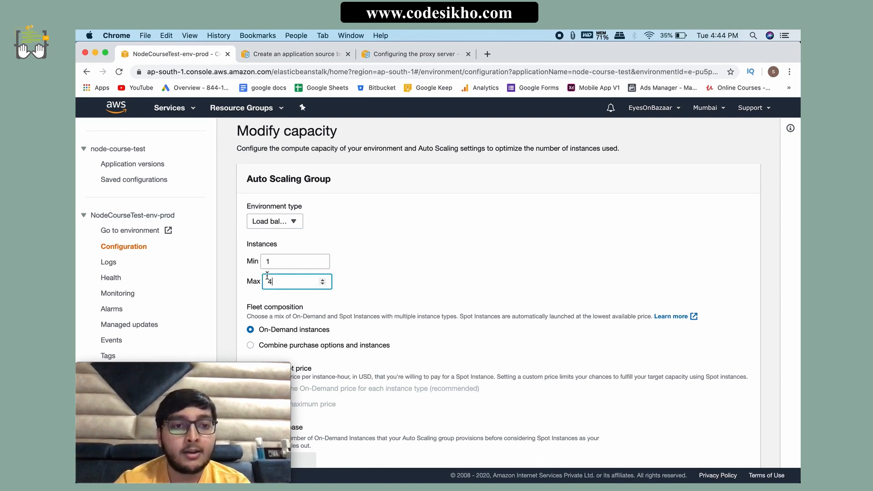
pyautogui.doubleClick(261, 261)
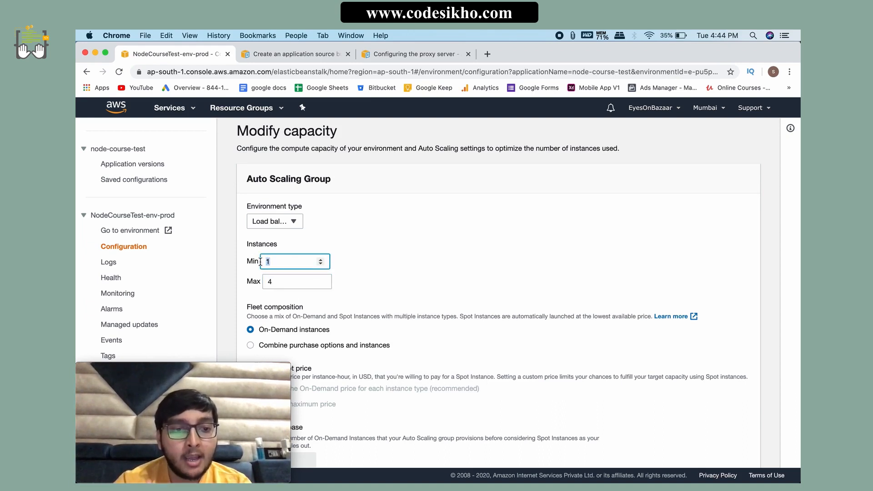
pyautogui.click(278, 279)
pyautogui.press('BackSpace')
pyautogui.write('2')
pyautogui.click(365, 301)
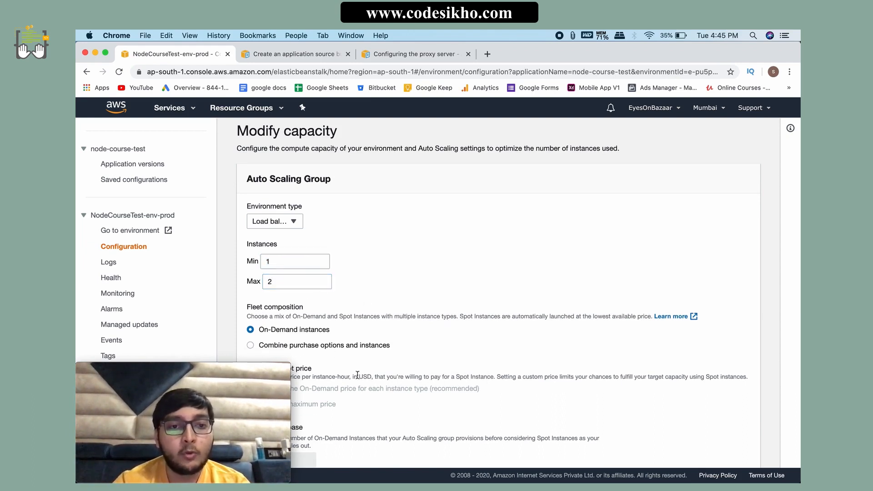
pyautogui.scroll(-2, 366, 384)
pyautogui.click(273, 237)
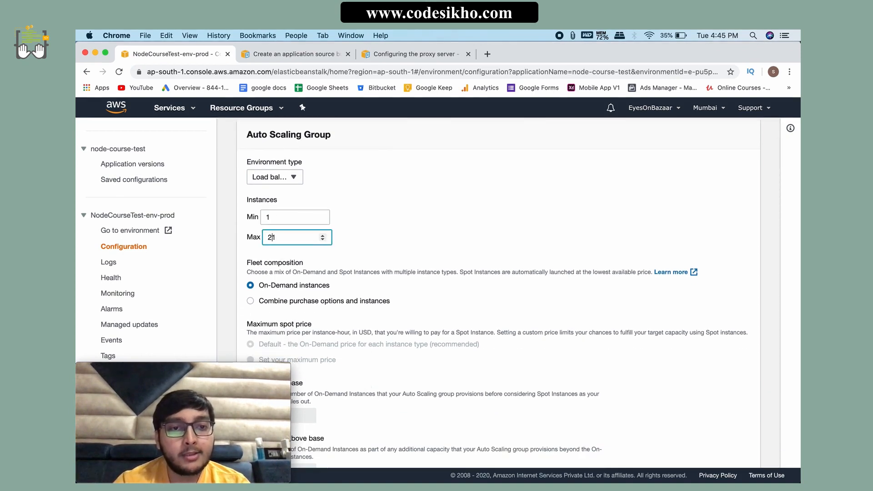
pyautogui.click(332, 260)
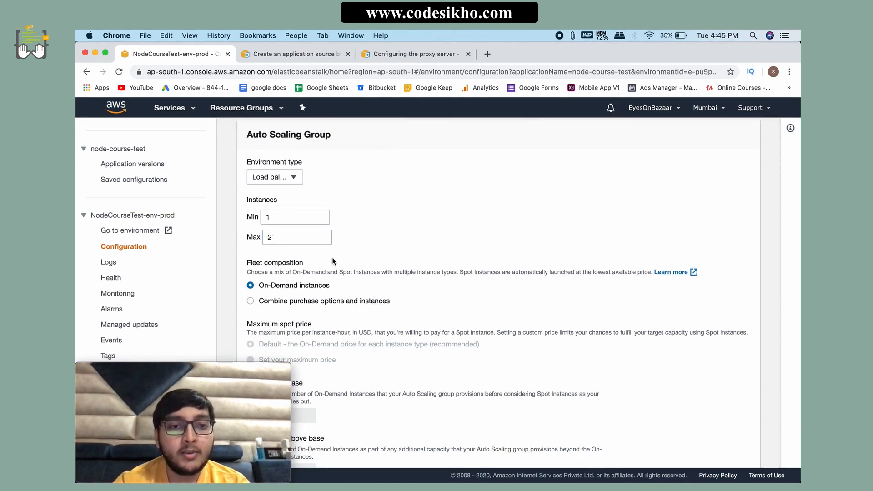
# Step: Examine the Auto Scaling group's instance limits, fleet composition, On-Demand base, instance type and AMI settings
pyautogui.scroll(-2, 332, 257)
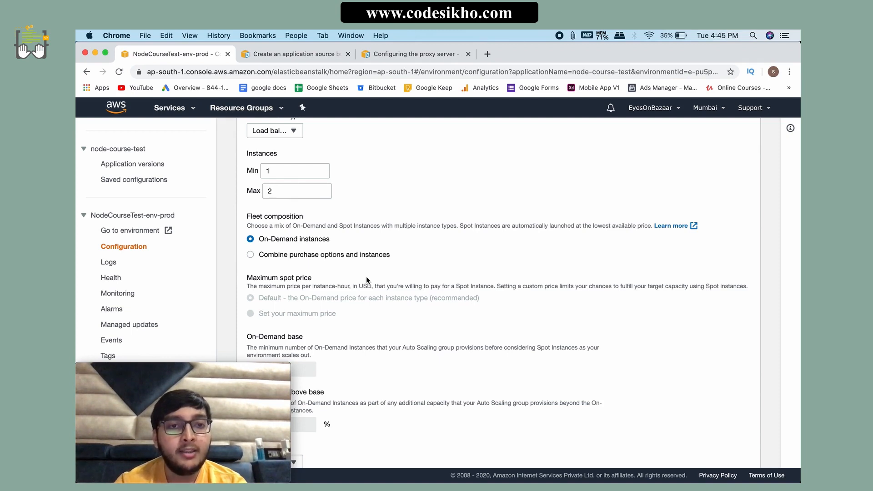
pyautogui.click(263, 191)
pyautogui.click(383, 219)
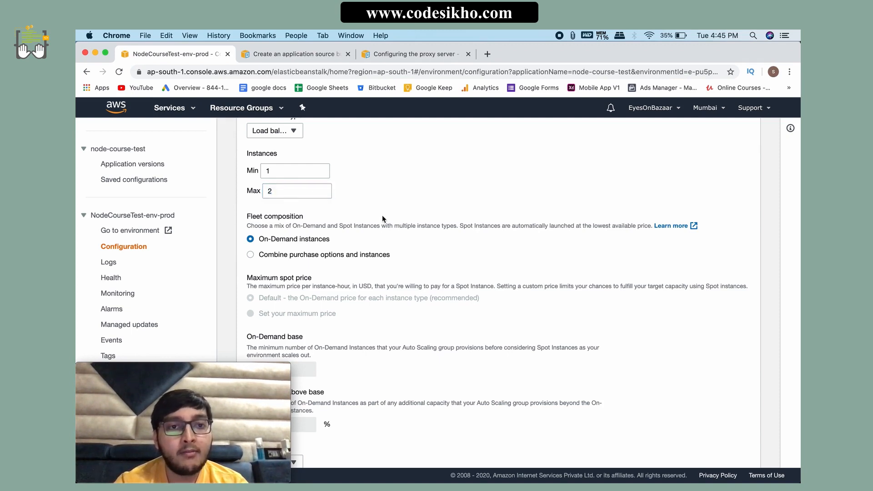
pyautogui.scroll(-5, 350, 299)
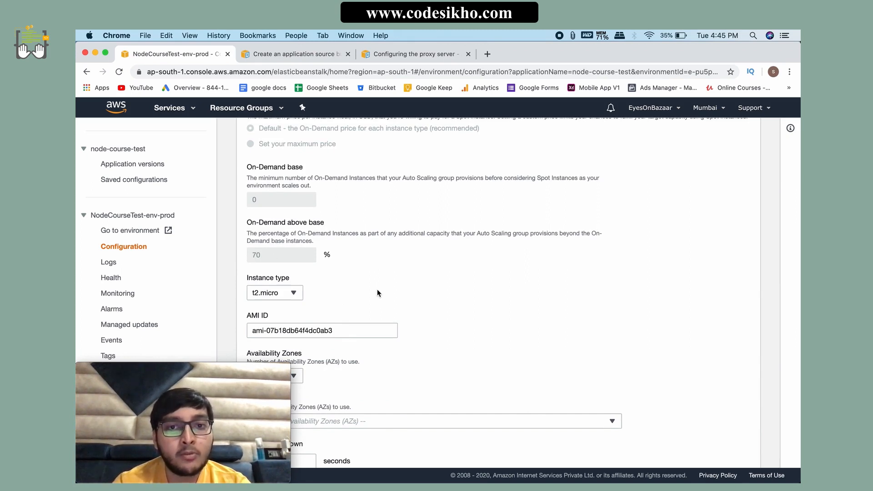
pyautogui.scroll(5, 377, 289)
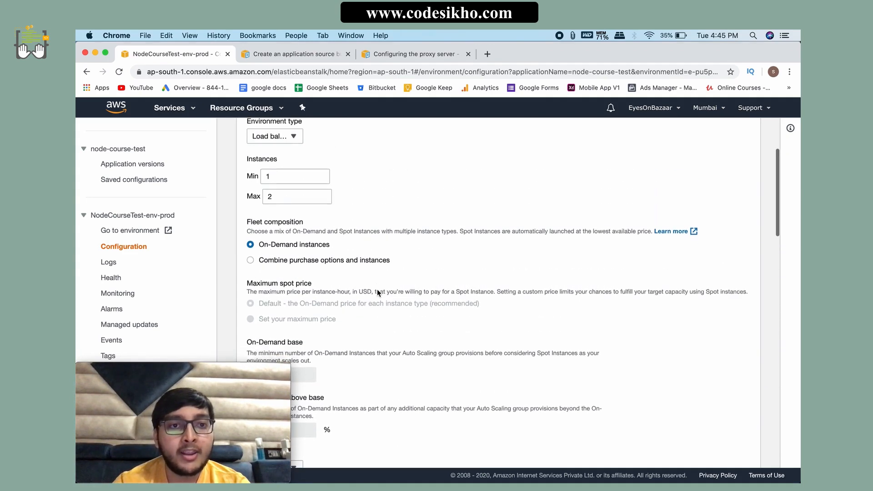
pyautogui.click(270, 205)
pyautogui.click(378, 240)
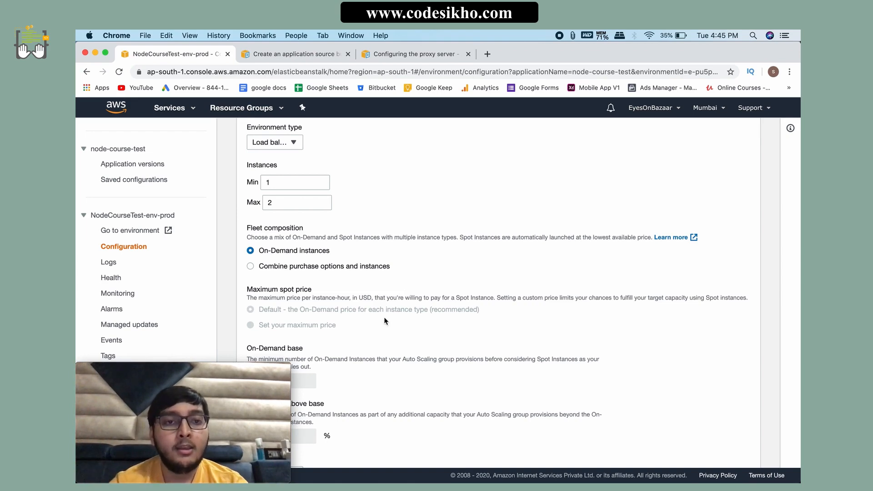
# Step: Apply the modified capacity settings and confirm the migration to a load balanced environment
pyautogui.scroll(-6, 384, 321)
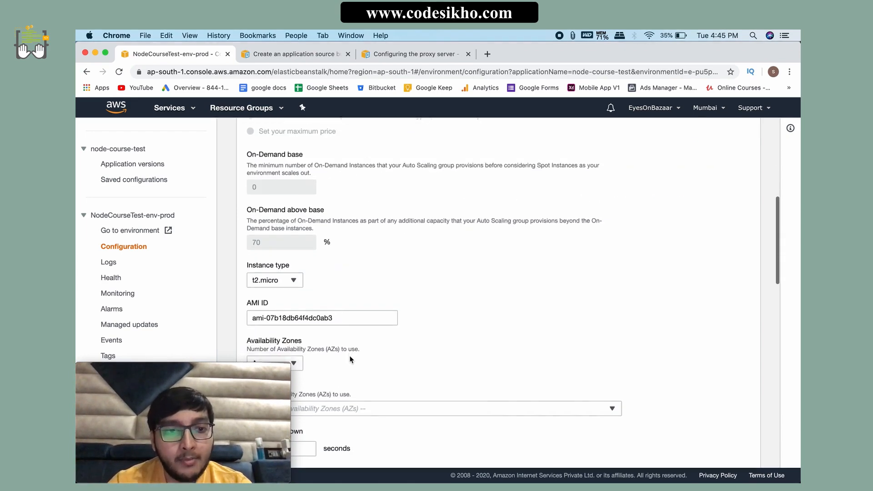
pyautogui.scroll(-2, 350, 359)
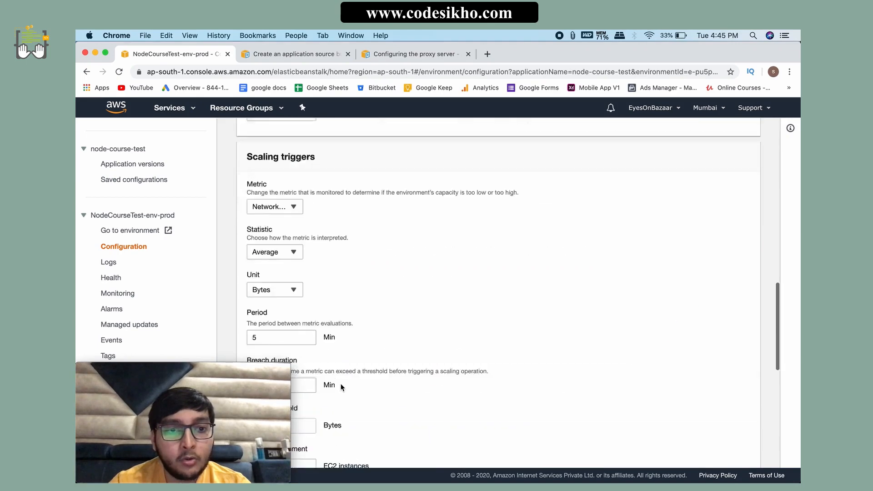
pyautogui.scroll(-8, 341, 387)
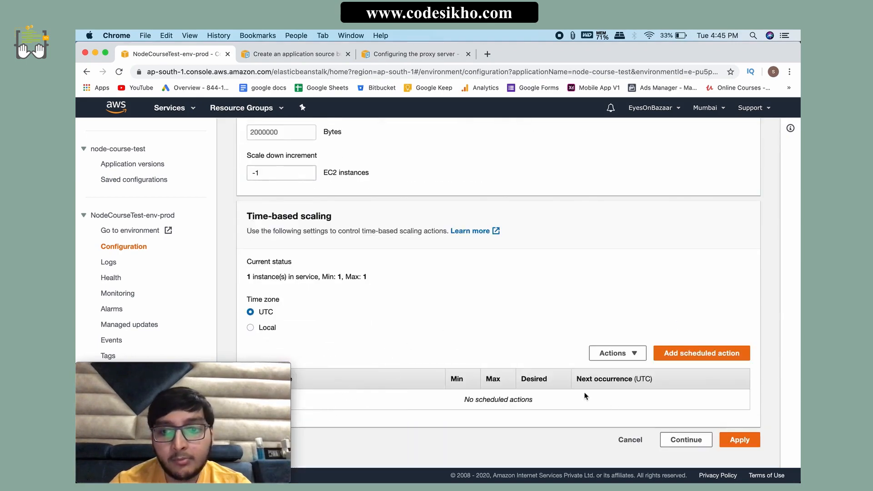
pyautogui.click(740, 440)
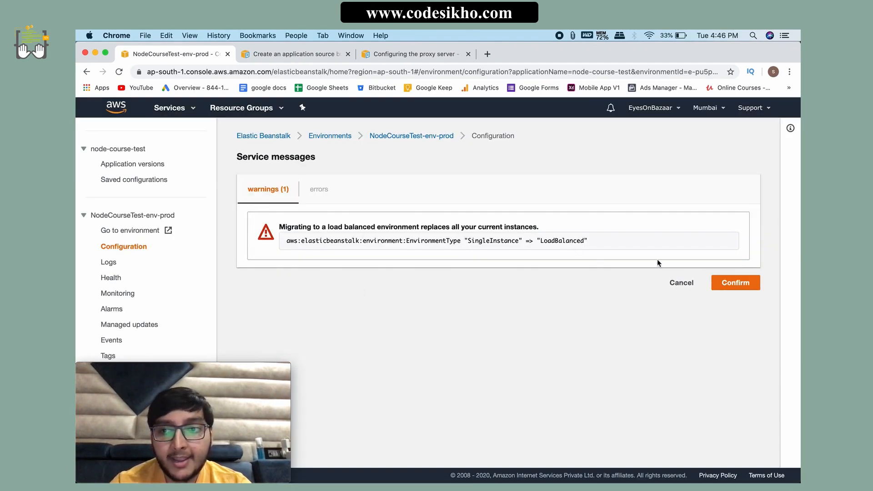
pyautogui.click(736, 283)
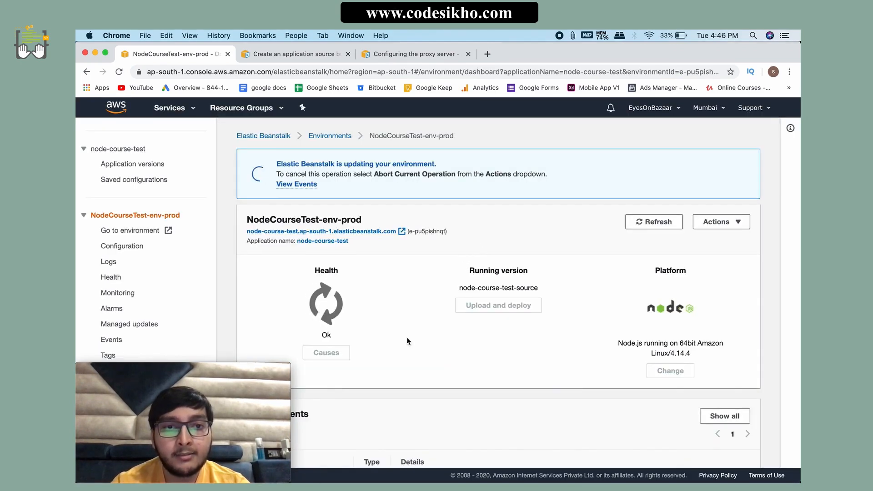
# Step: Check the environment's recent events and examine the load balancer settings in its configuration overview
pyautogui.scroll(-5, 407, 339)
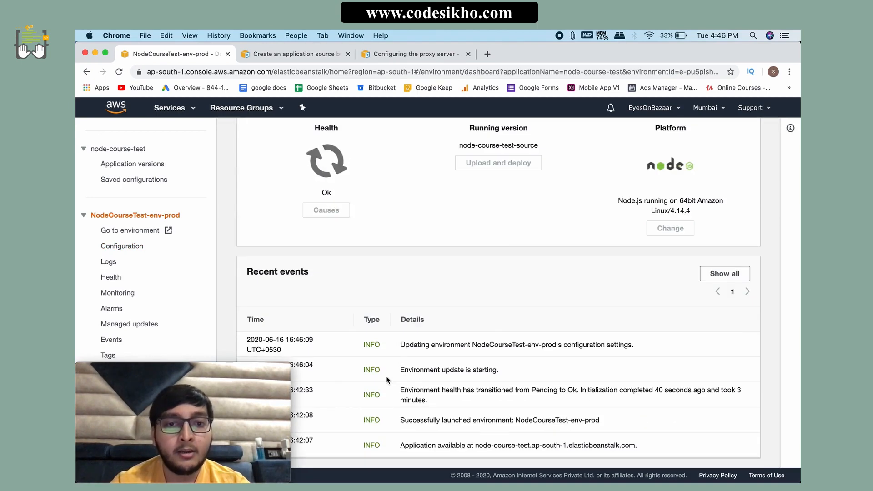
pyautogui.scroll(5, 361, 358)
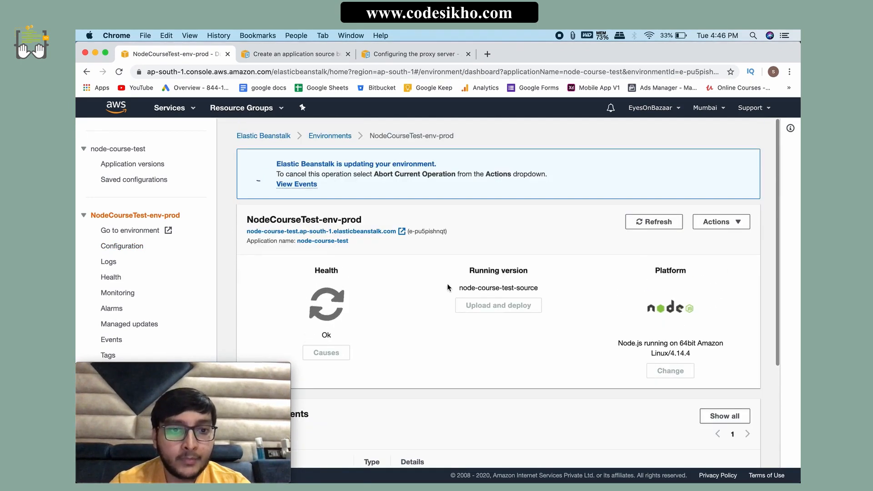
pyautogui.click(130, 247)
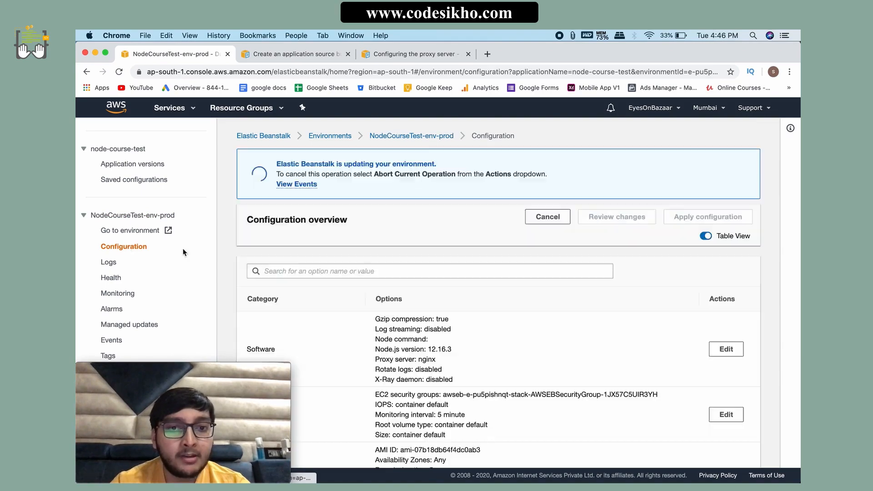
pyautogui.scroll(-10, 347, 350)
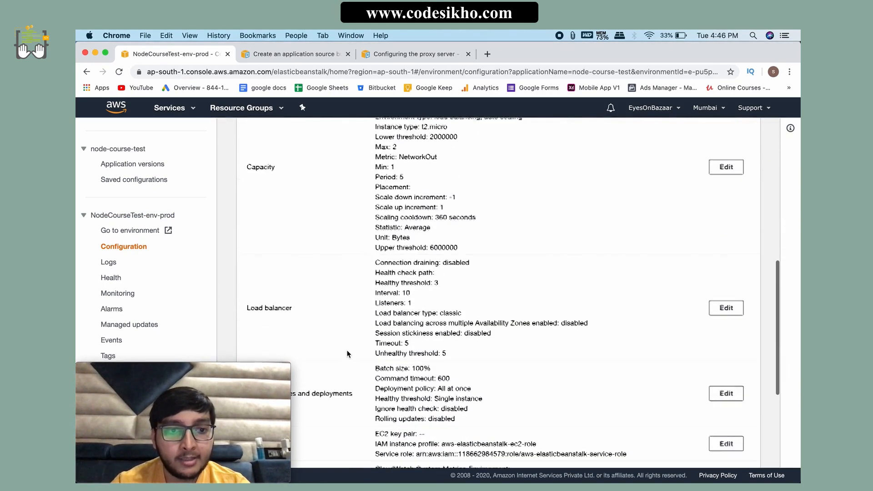
pyautogui.moveTo(371, 229); pyautogui.dragTo(498, 321)
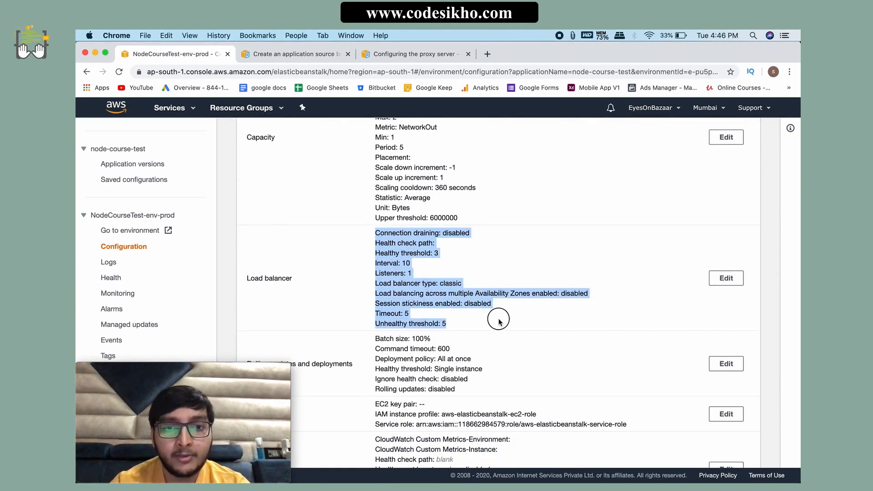
pyautogui.click(527, 324)
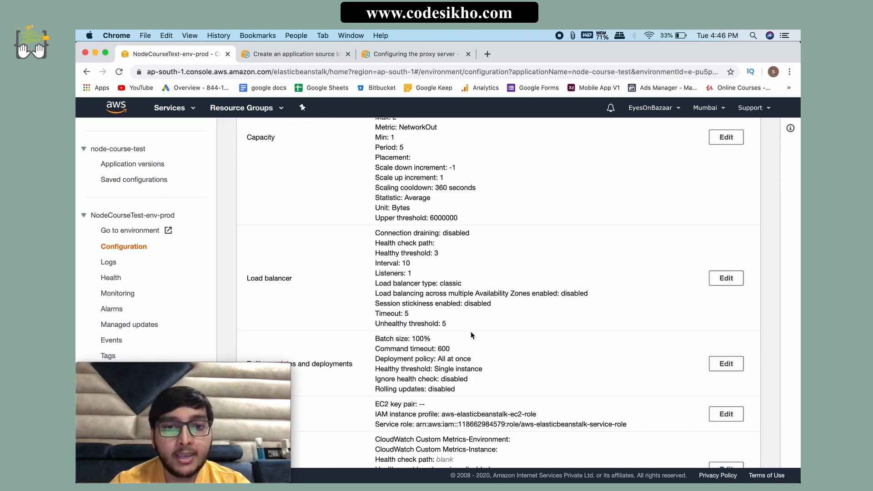
pyautogui.moveTo(470, 336); pyautogui.dragTo(370, 241)
pyautogui.click(481, 304)
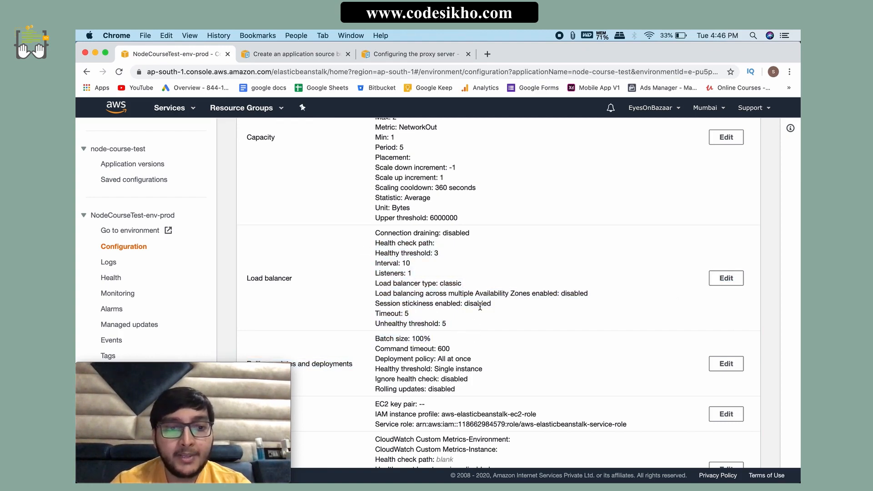
pyautogui.scroll(15, 418, 300)
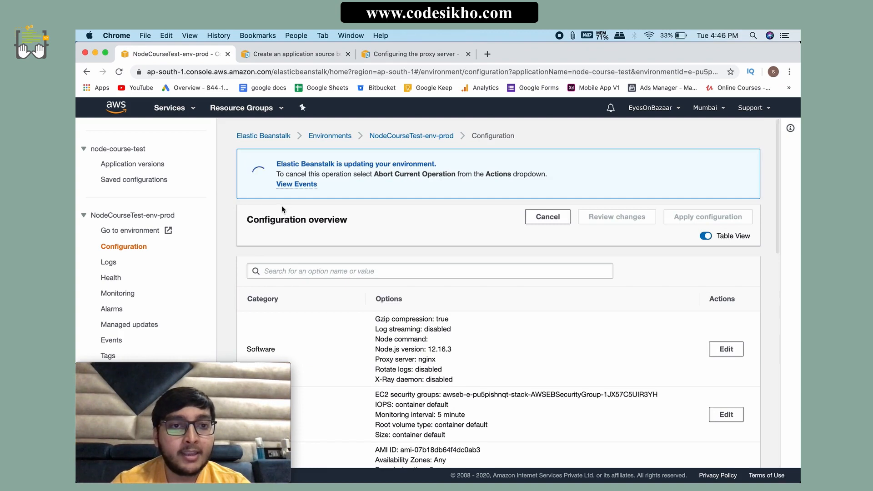
# Step: Return to the NodeCourseTest-env-prod dashboard and check the recent events for the load balancer creation
pyautogui.click(126, 216)
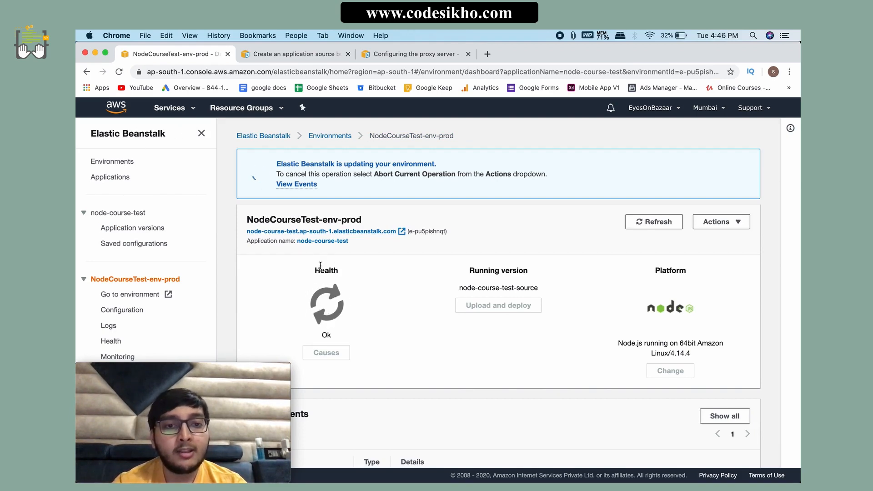
pyautogui.scroll(-3, 463, 410)
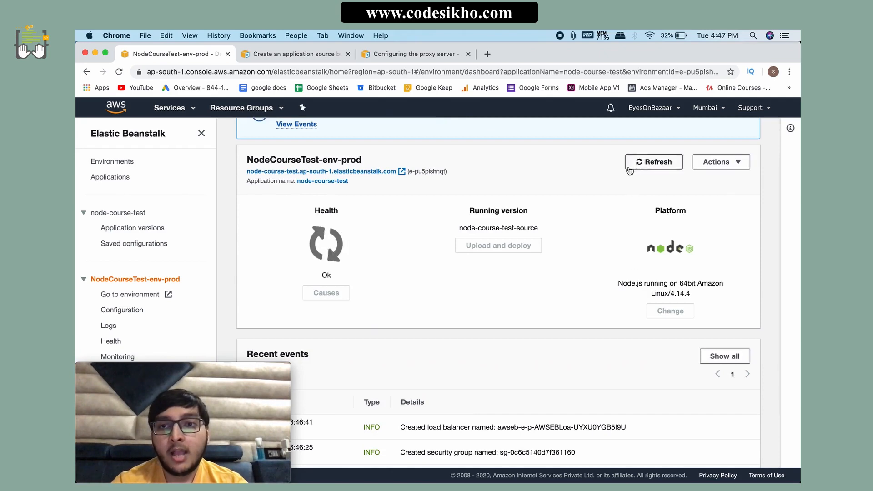
pyautogui.scroll(-1, 473, 375)
pyautogui.scroll(4, 474, 374)
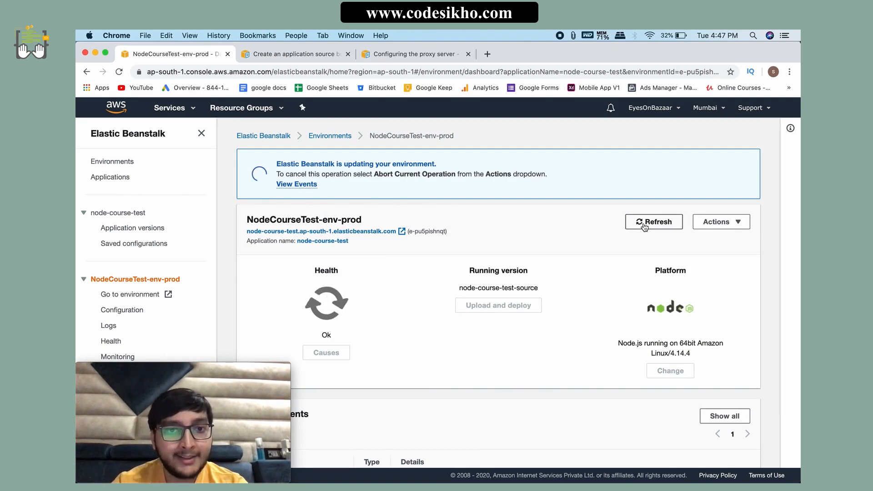
pyautogui.scroll(-3, 564, 339)
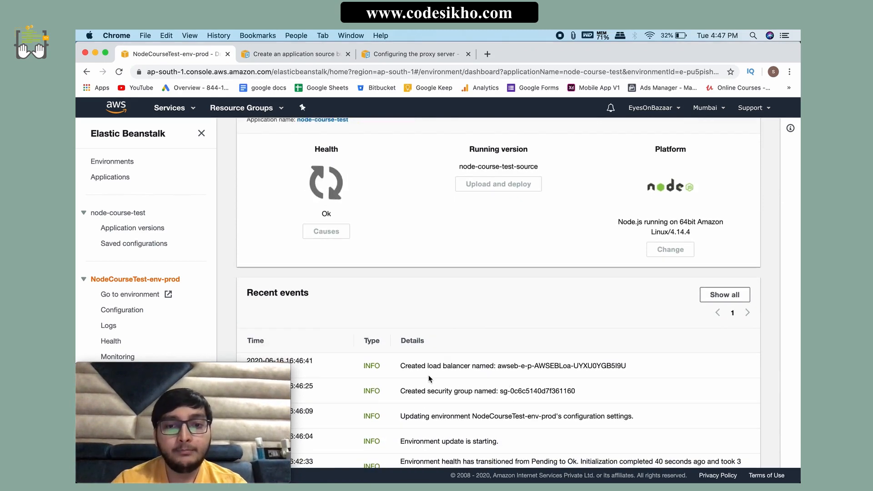
pyautogui.moveTo(400, 365); pyautogui.dragTo(617, 365)
pyautogui.click(480, 408)
pyautogui.scroll(3, 477, 411)
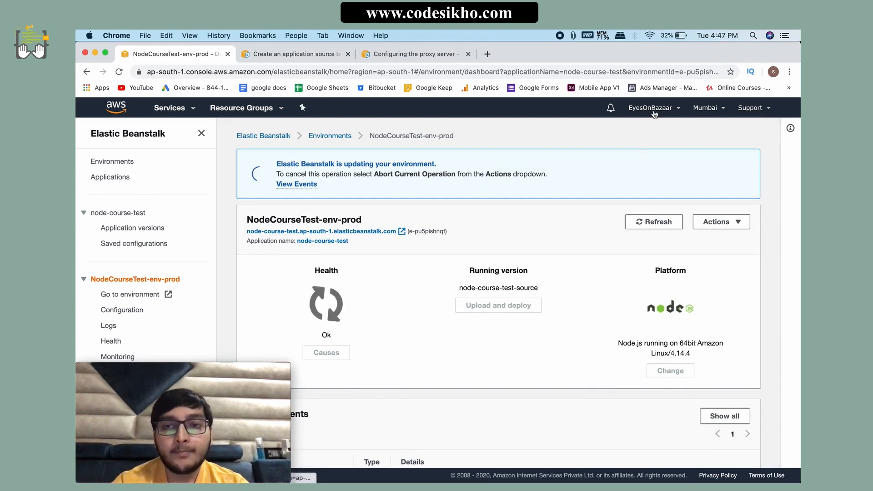
# Step: Search the AWS services for "route", open Route 53 and look over its start page
pyautogui.click(174, 110)
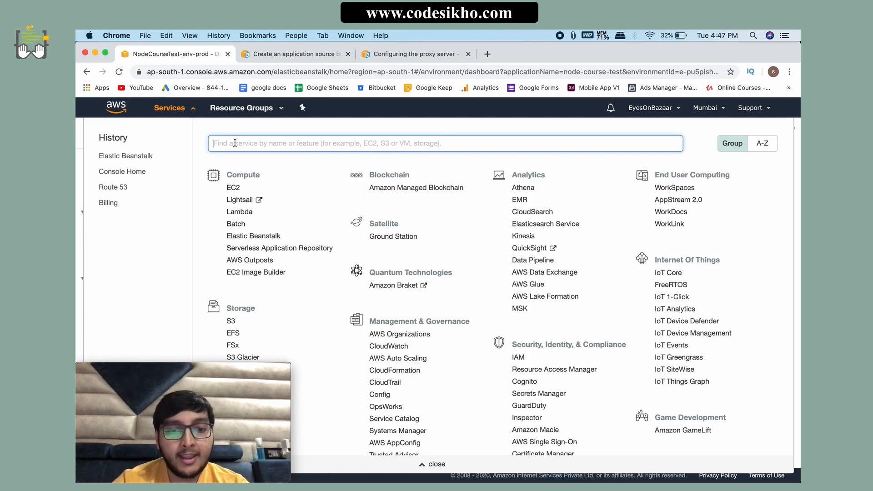
pyautogui.write('route')
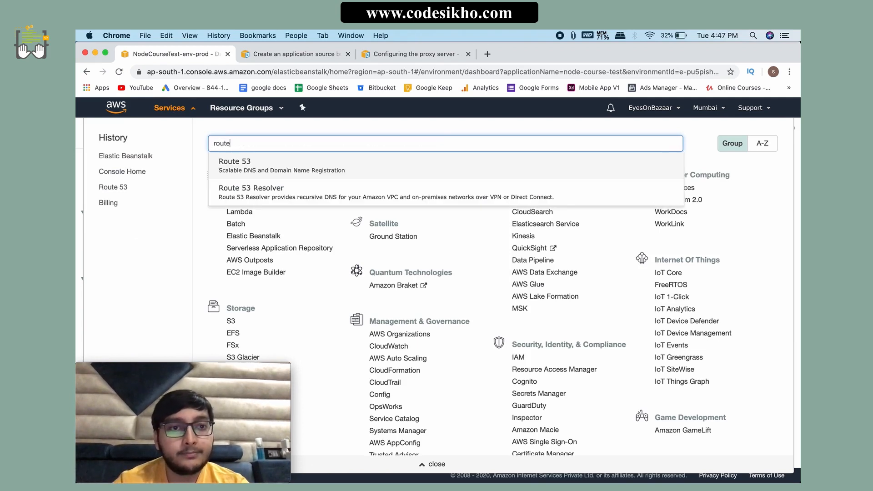
pyautogui.click(250, 163)
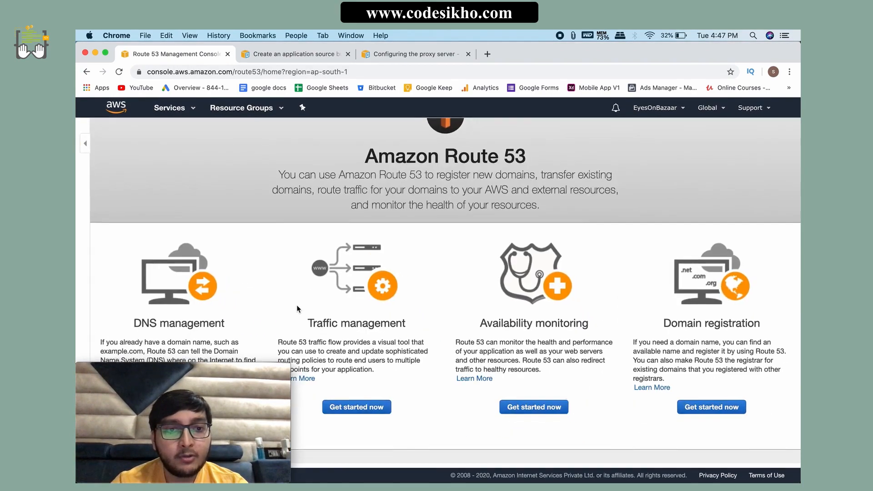
pyautogui.scroll(-3, 297, 305)
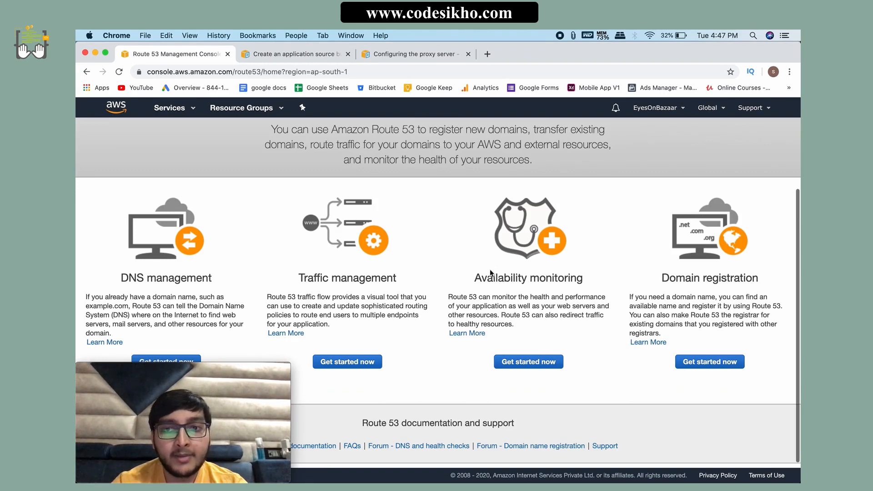
# Step: Review the Route 53 domain registration and DNS management descriptions, and get started with DNS management
pyautogui.scroll(-1, 174, 278)
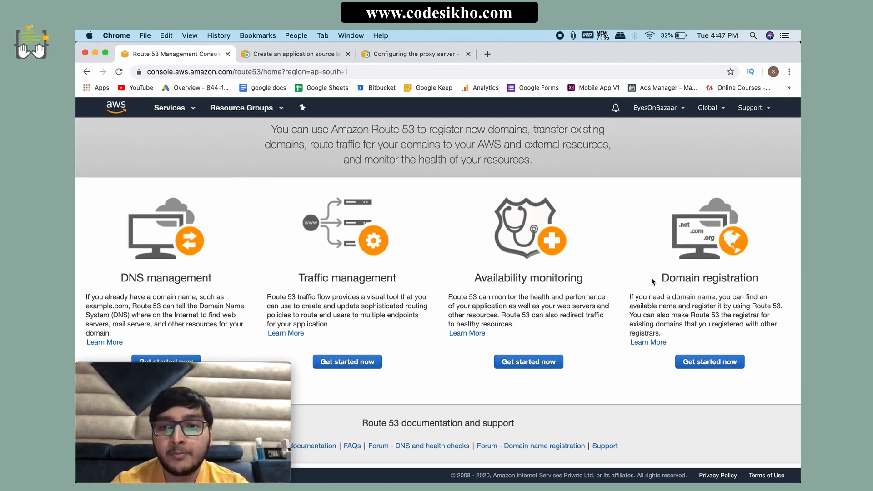
pyautogui.moveTo(651, 277); pyautogui.dragTo(779, 273)
pyautogui.click(683, 301)
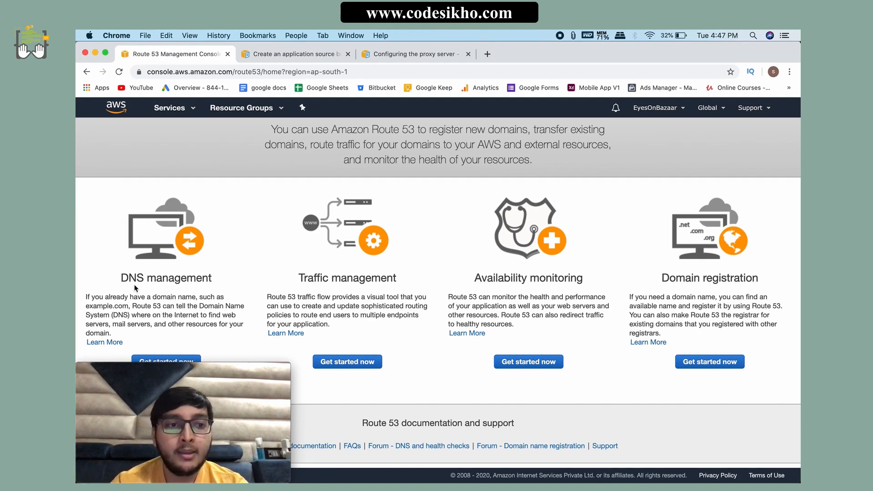
pyautogui.moveTo(119, 278); pyautogui.dragTo(220, 284)
pyautogui.click(192, 307)
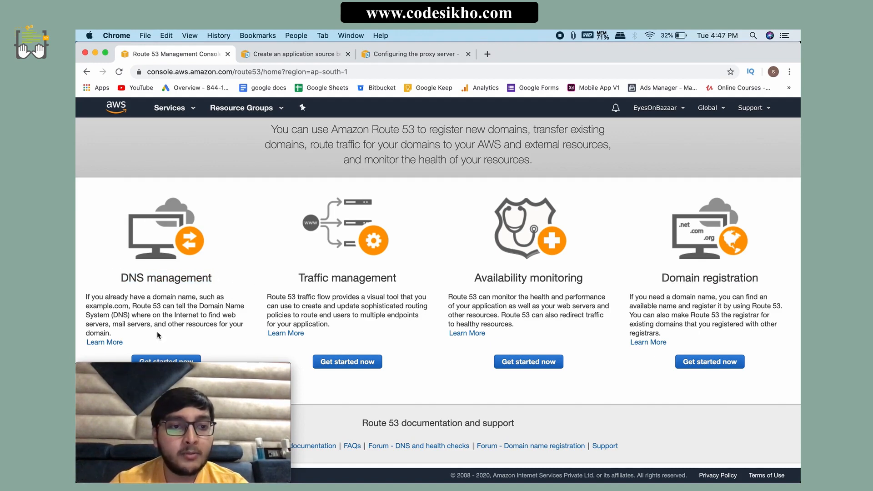
pyautogui.click(162, 360)
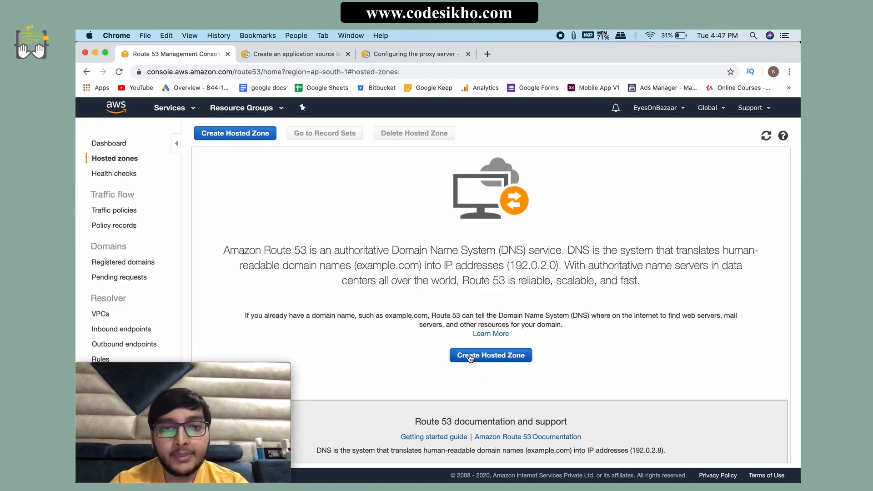
# Step: Create a public hosted zone for the domain name node.com
pyautogui.click(476, 355)
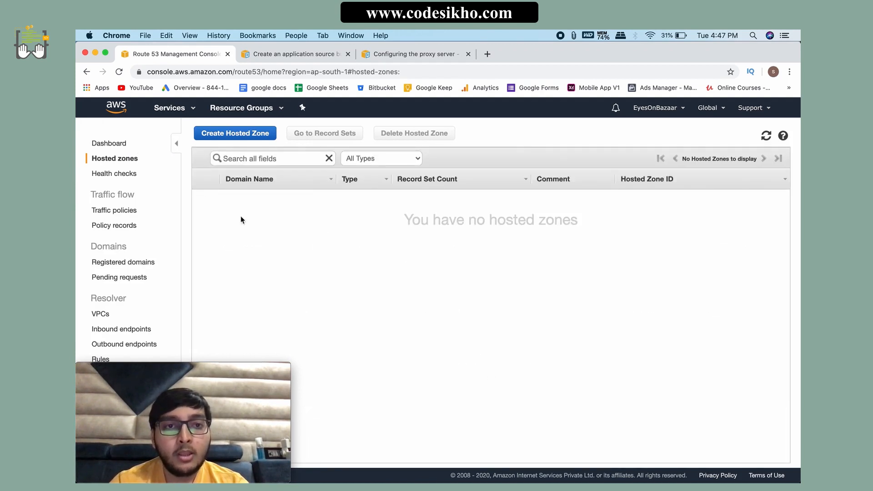
pyautogui.click(258, 138)
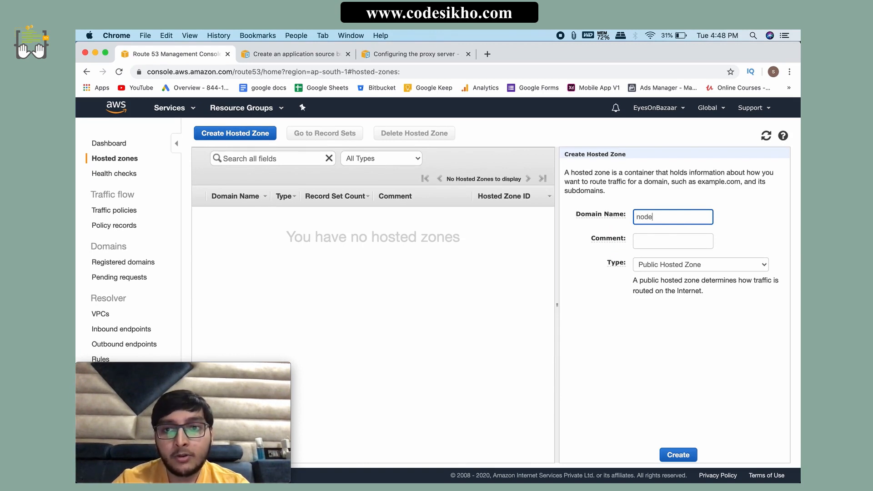
pyautogui.click(672, 267)
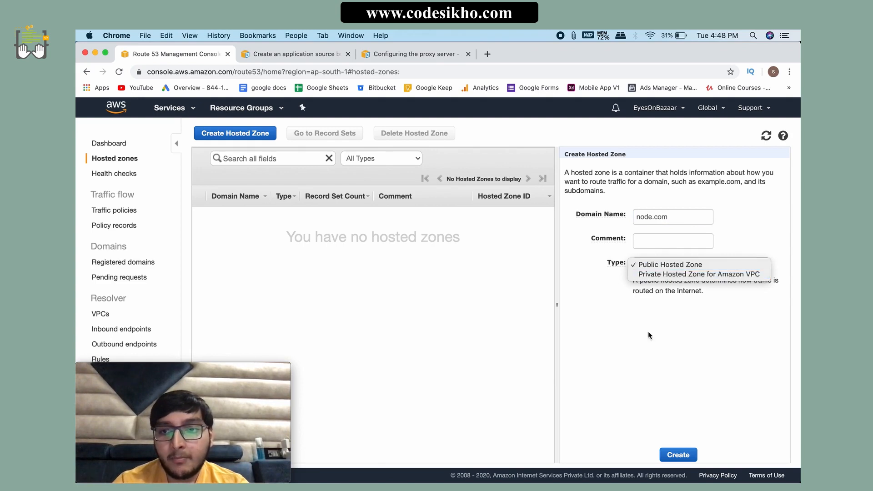
pyautogui.click(684, 379)
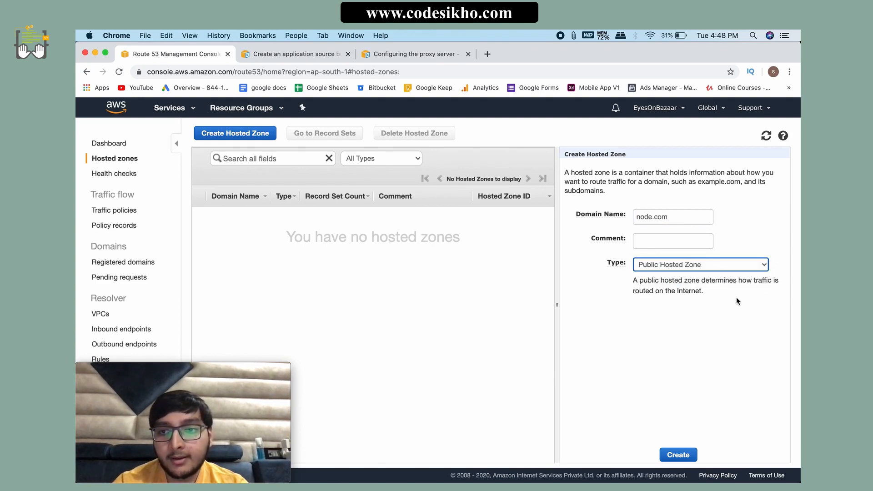
pyautogui.click(679, 454)
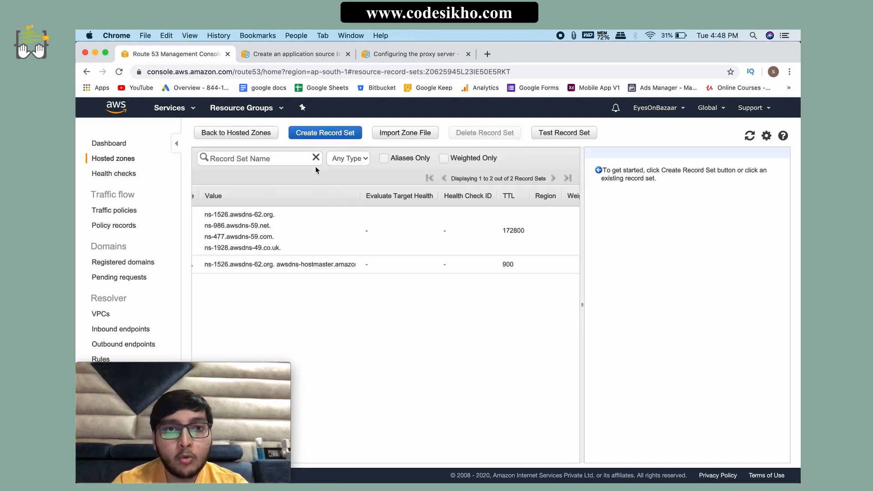
# Step: Examine the name server values in the NS record set of node.com
pyautogui.moveTo(282, 247); pyautogui.dragTo(201, 215)
pyautogui.click(298, 247)
pyautogui.hscroll(-2, 297, 248)
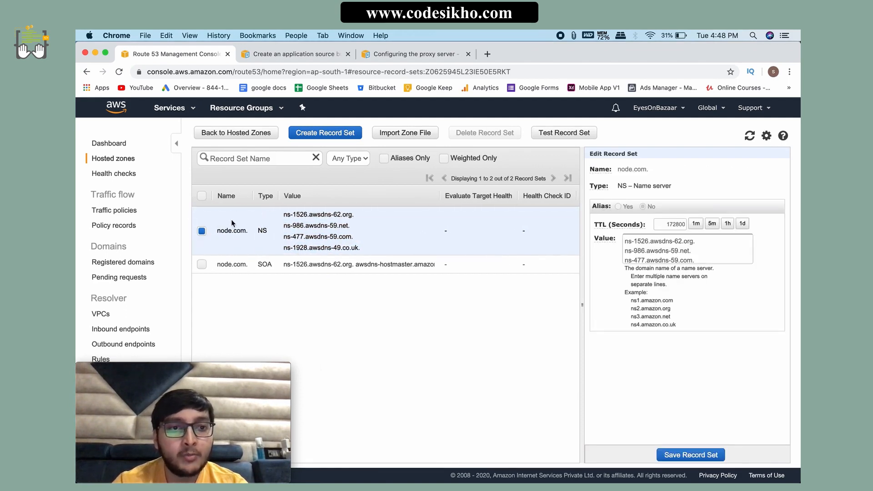
pyautogui.moveTo(361, 250); pyautogui.dragTo(285, 216)
# Step: Open the SOA record set of node.com, review its columns and save the record set
pyautogui.click(384, 262)
pyautogui.hscroll(5, 363, 255)
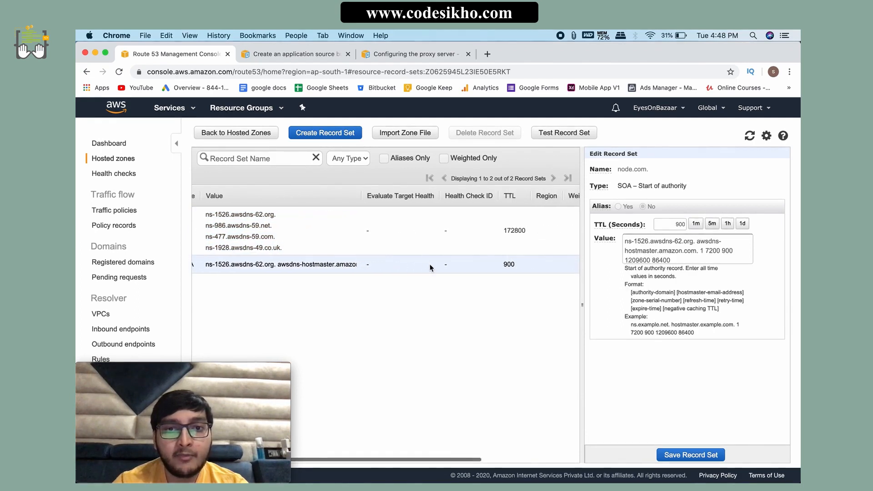
pyautogui.hscroll(5, 351, 241)
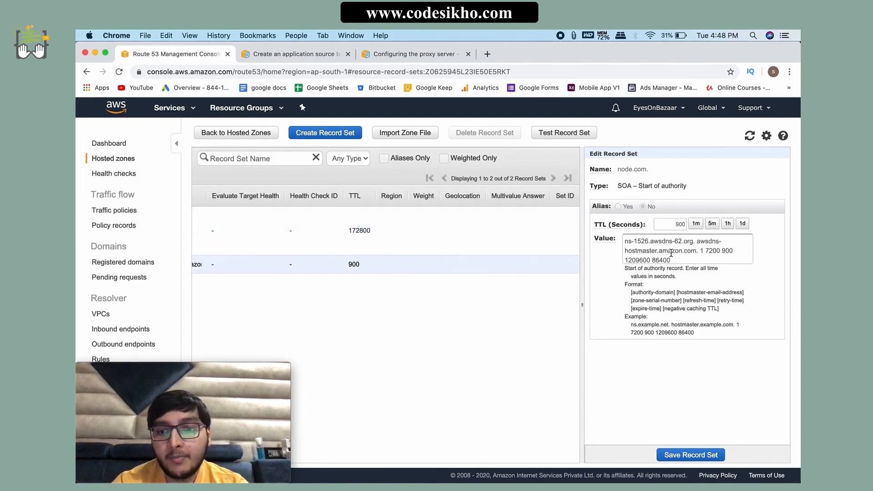
pyautogui.click(685, 456)
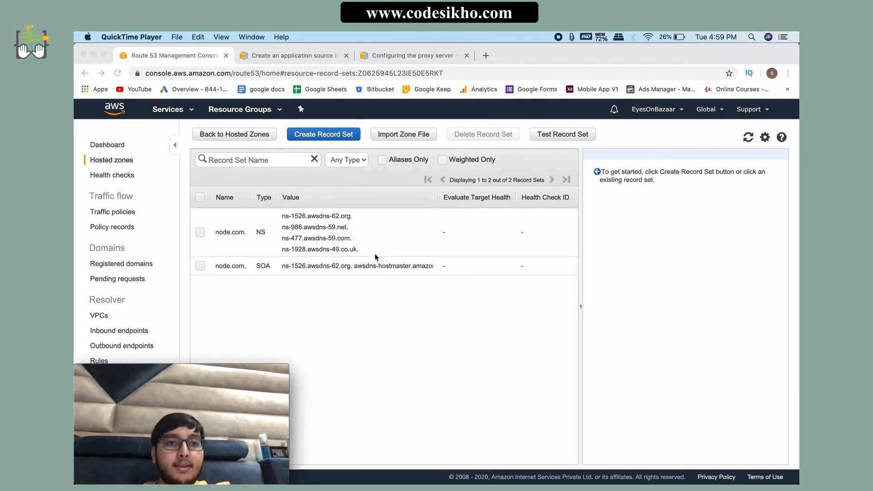
pyautogui.click(352, 257)
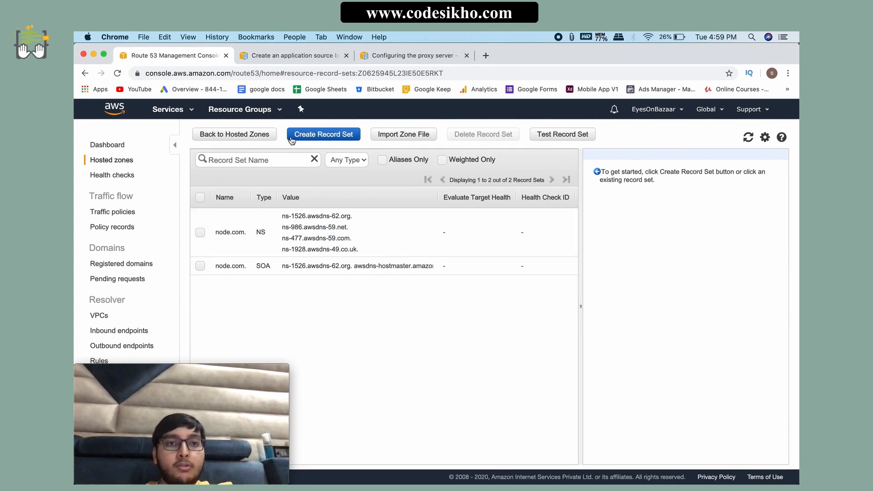
pyautogui.click(332, 137)
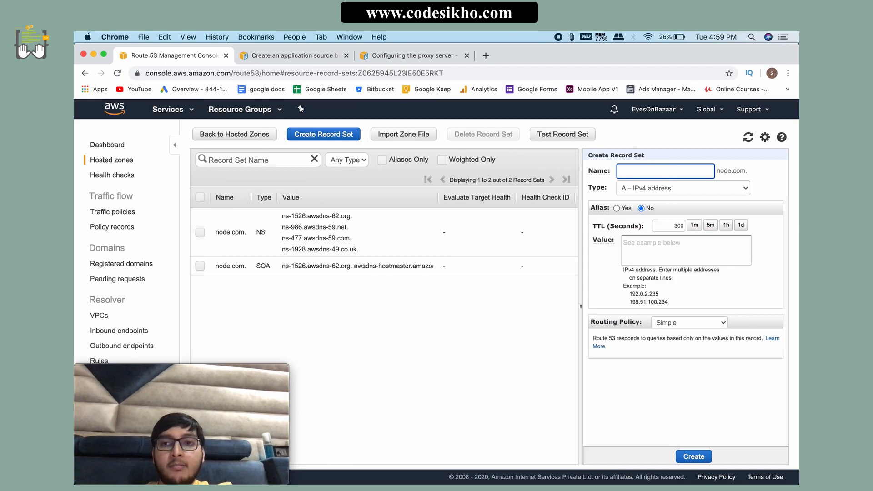
pyautogui.write('www')
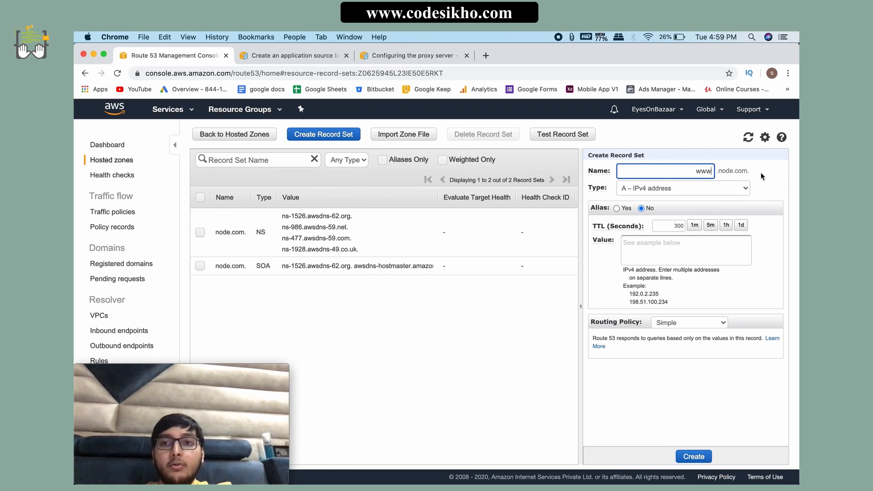
pyautogui.moveTo(760, 173); pyautogui.dragTo(717, 174)
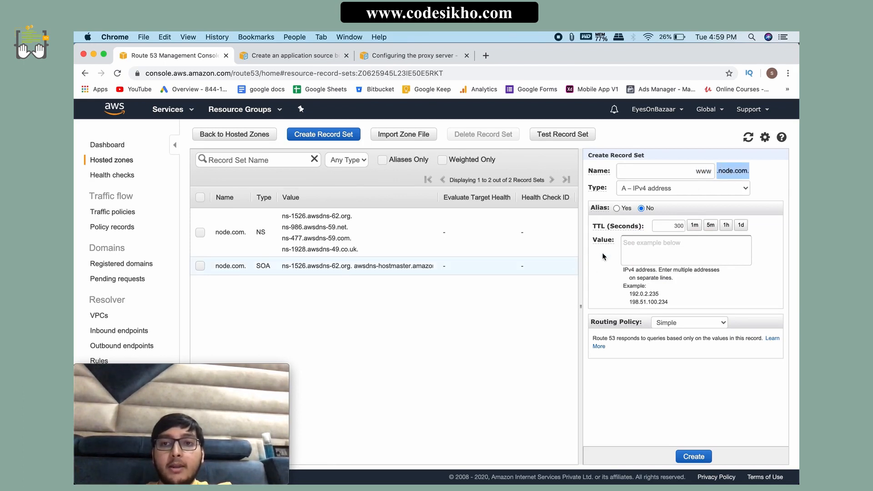
pyautogui.click(602, 252)
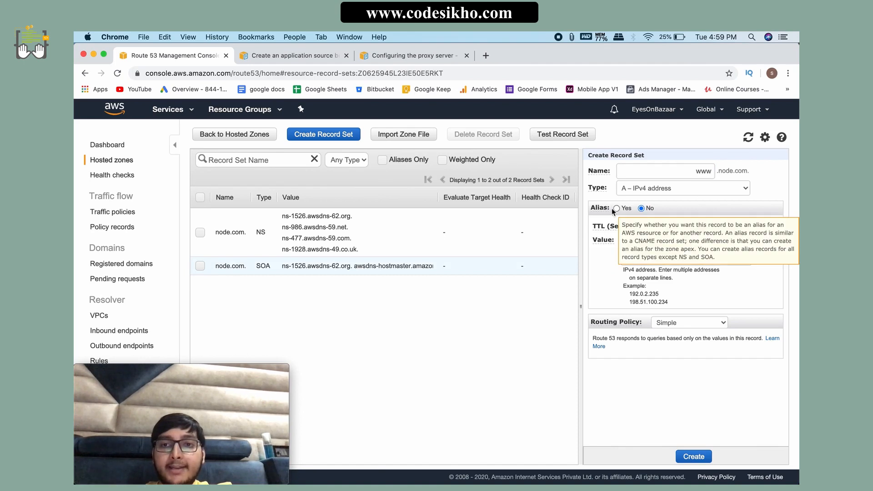
# Step: Turn on Alias for the www record set and look through the alias targets, including the ELB Classic load balancers
pyautogui.click(617, 208)
pyautogui.click(671, 222)
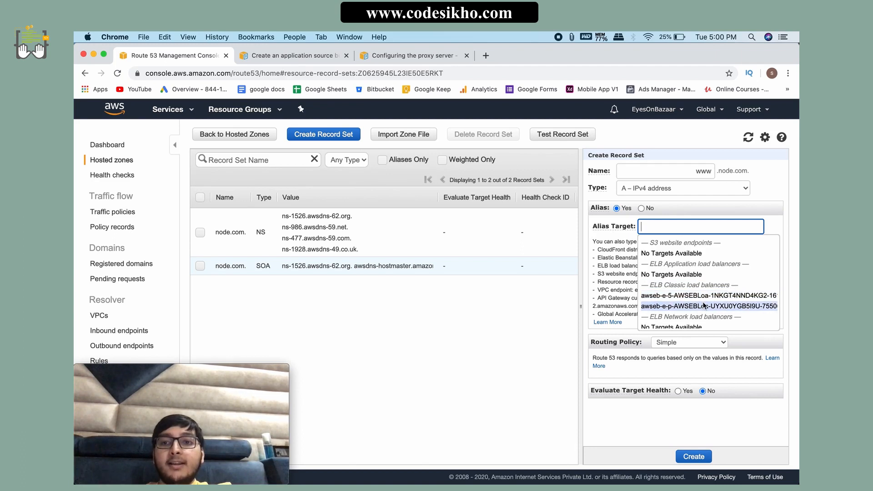
pyautogui.hscroll(5, 704, 303)
pyautogui.hscroll(-5, 704, 304)
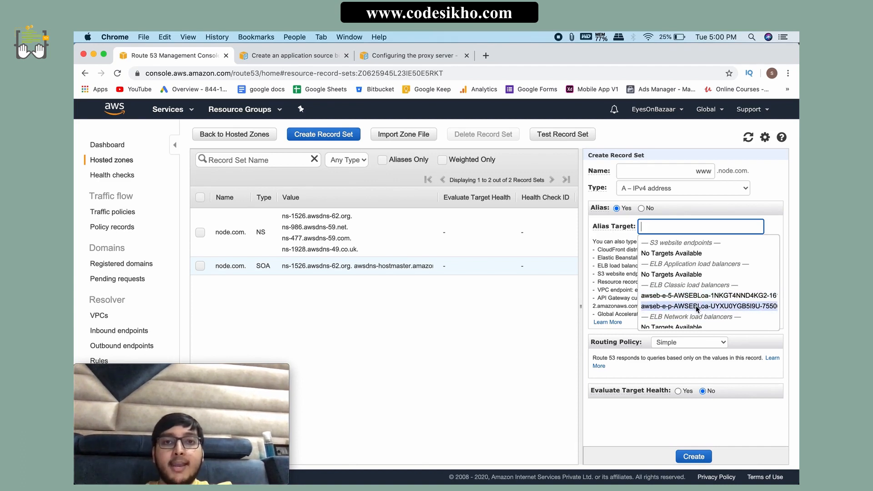
pyautogui.scroll(-5, 676, 308)
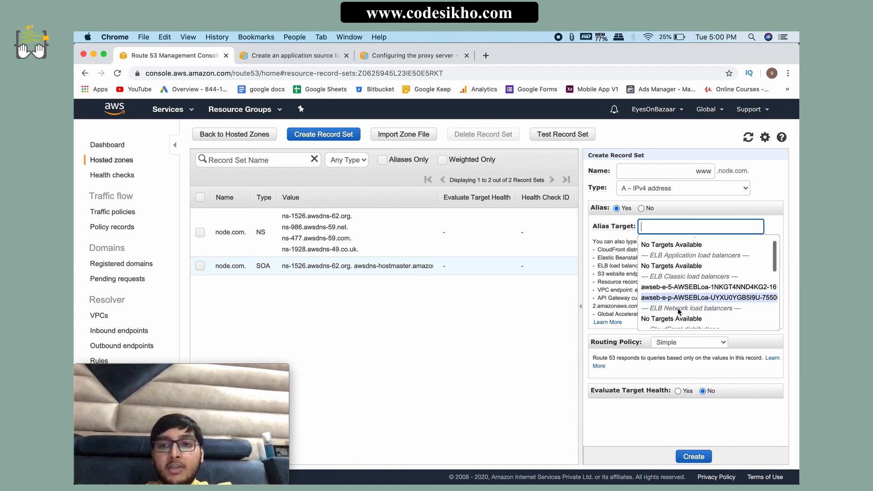
pyautogui.click(533, 379)
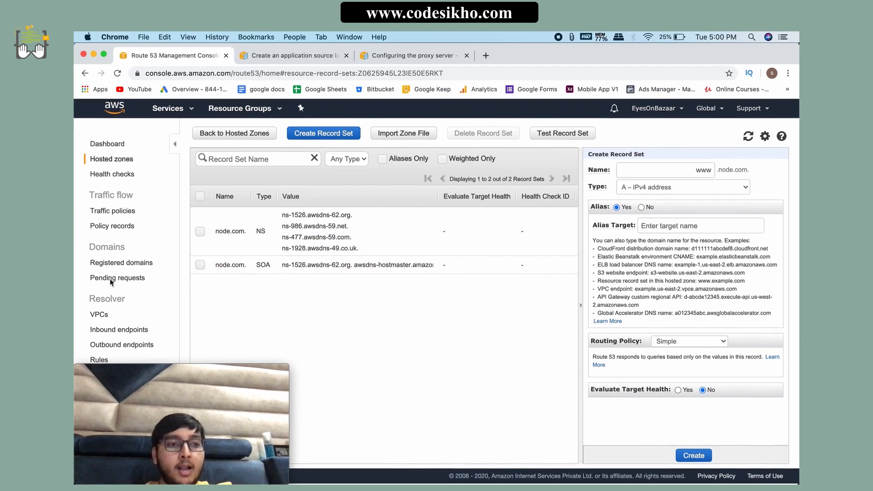
# Step: Search the AWS services for "ssl" and open Certificate Manager
pyautogui.click(175, 118)
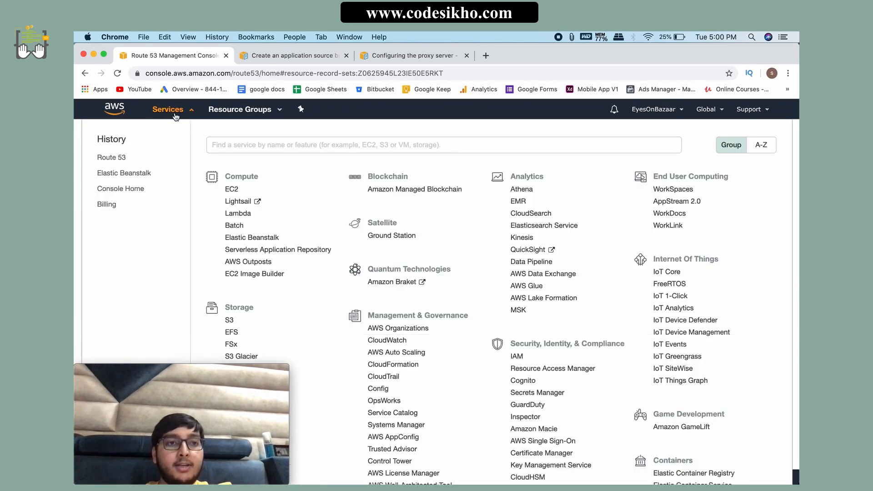
pyautogui.write('ssl')
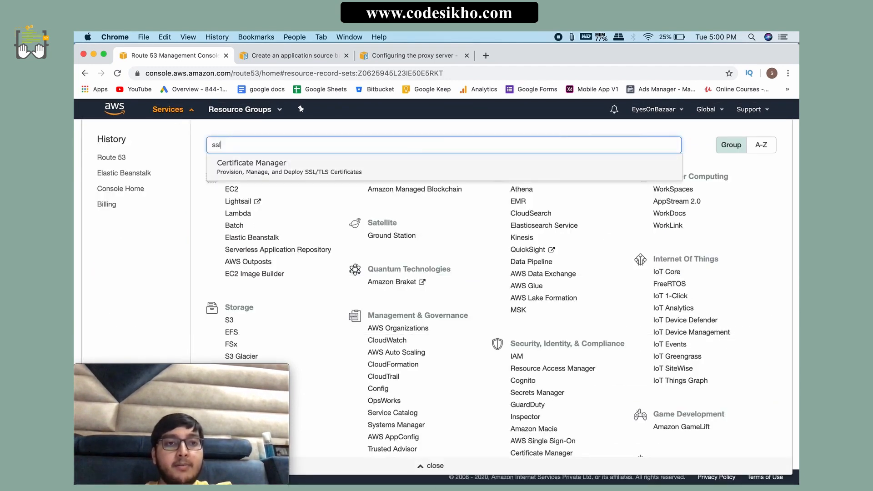
pyautogui.click(258, 171)
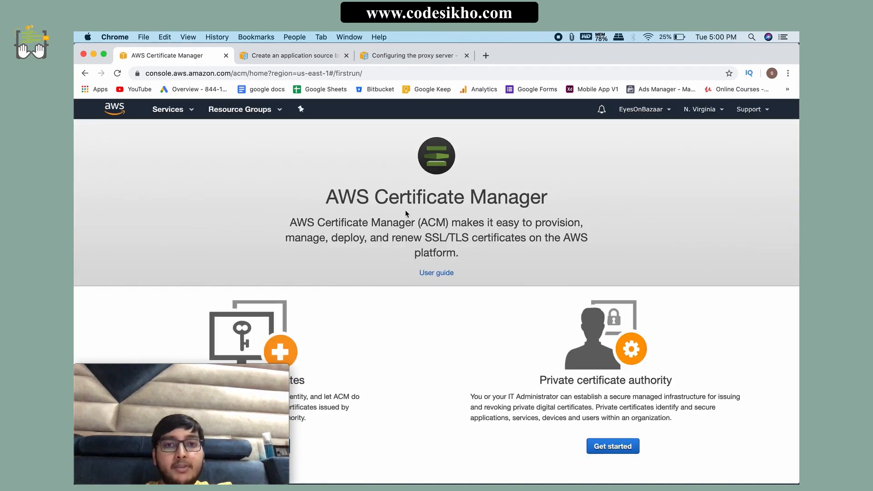
pyautogui.scroll(-2, 470, 277)
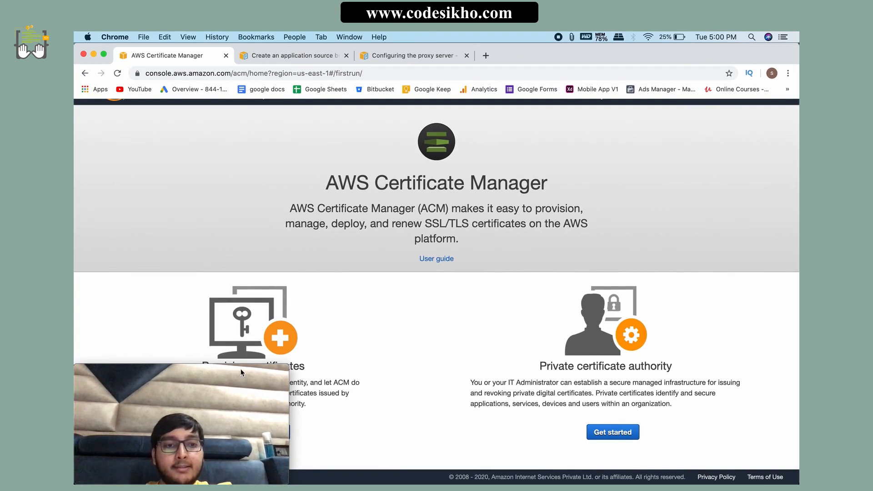
# Step: Get started with provisioning certificates and request a public certificate
pyautogui.moveTo(242, 371); pyautogui.dragTo(394, 391)
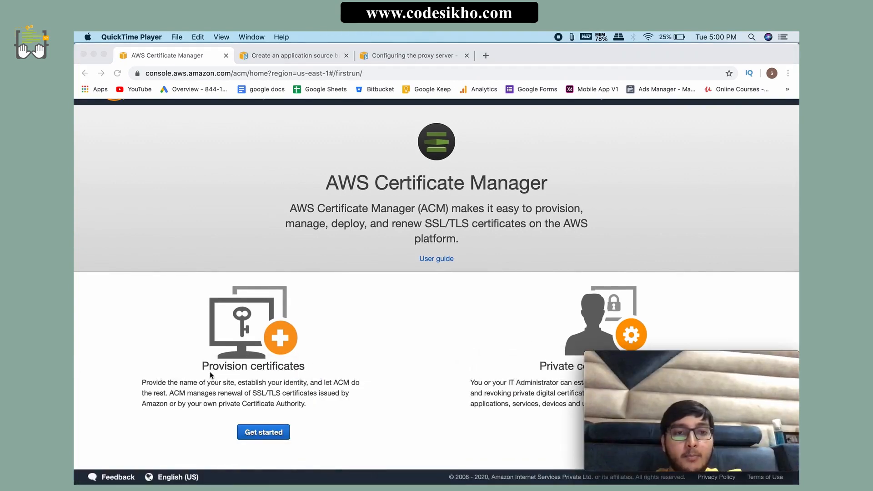
pyautogui.click(349, 369)
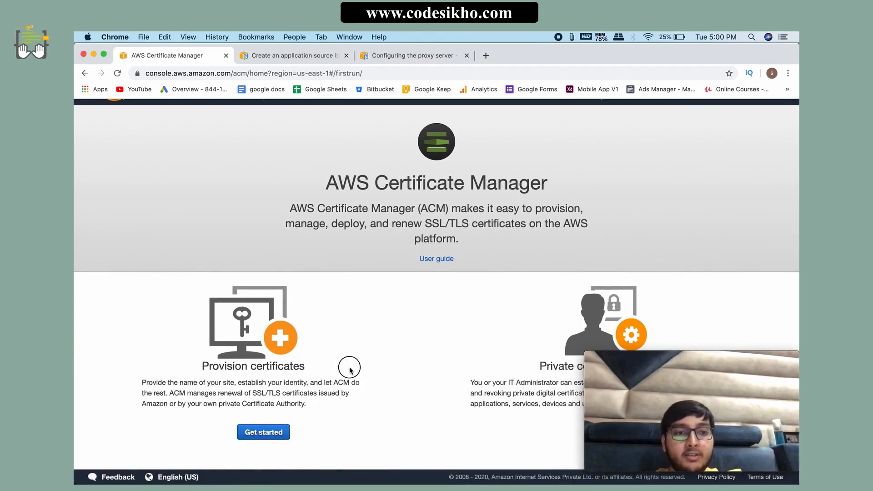
pyautogui.click(264, 433)
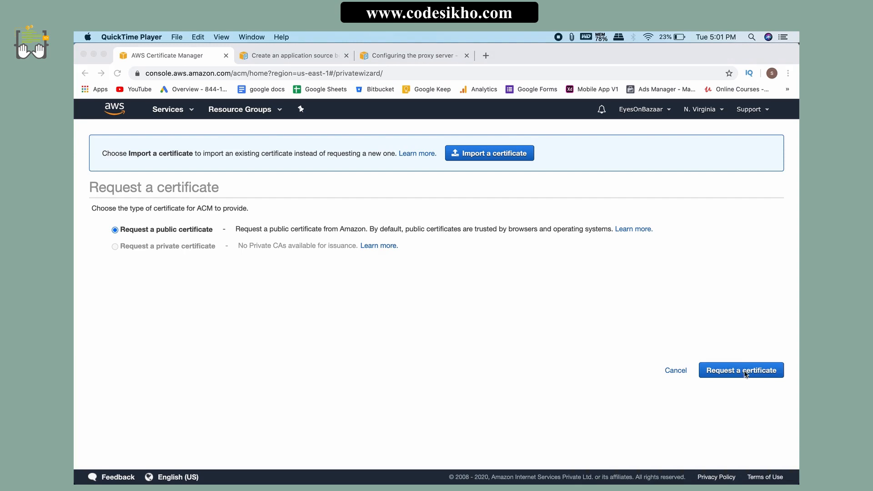
pyautogui.click(746, 374)
pyautogui.click(744, 373)
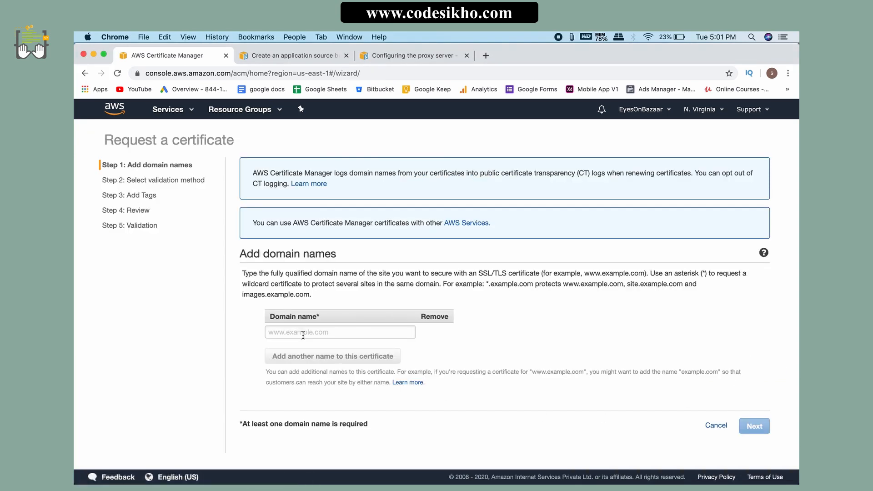
pyautogui.click(303, 335)
pyautogui.write('www.')
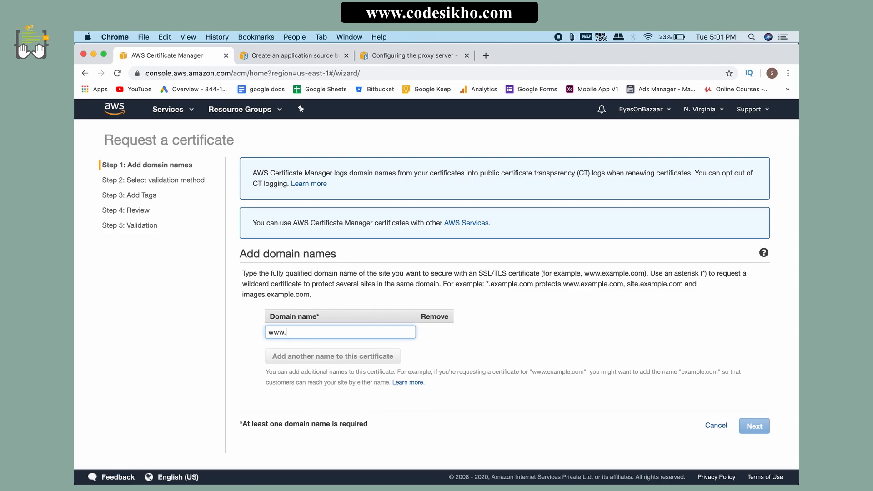
pyautogui.write('node.com')
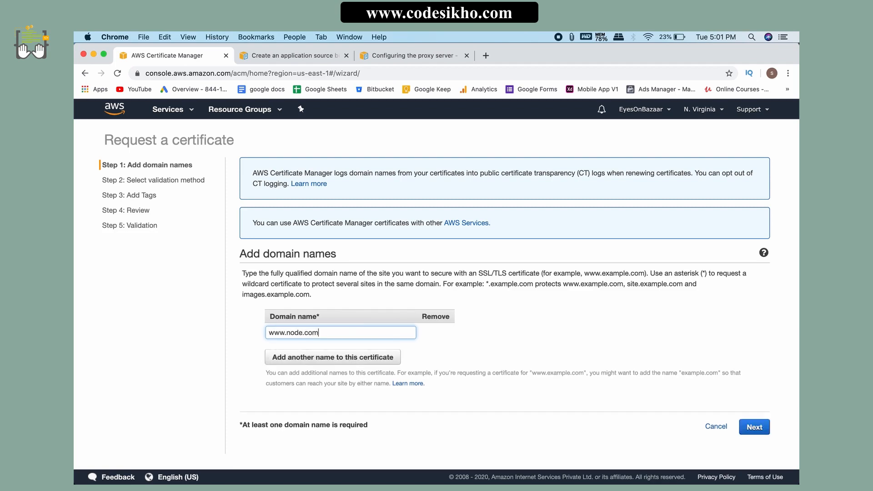
pyautogui.click(490, 363)
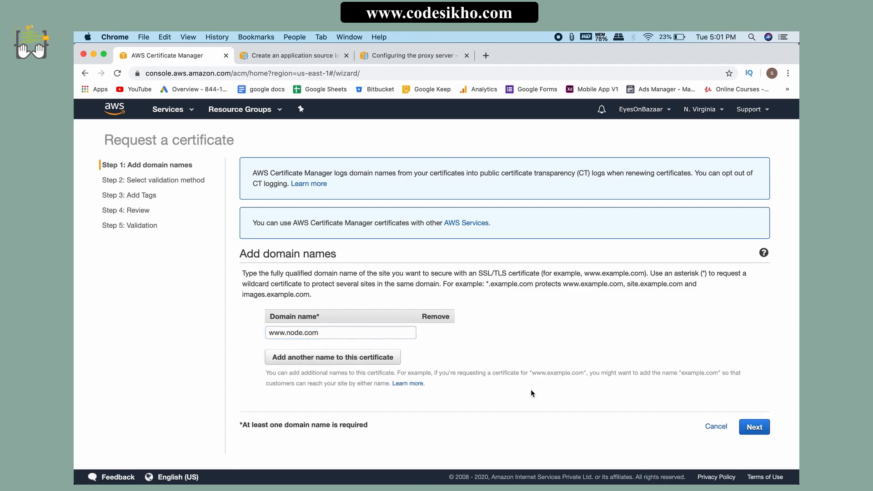
pyautogui.click(754, 427)
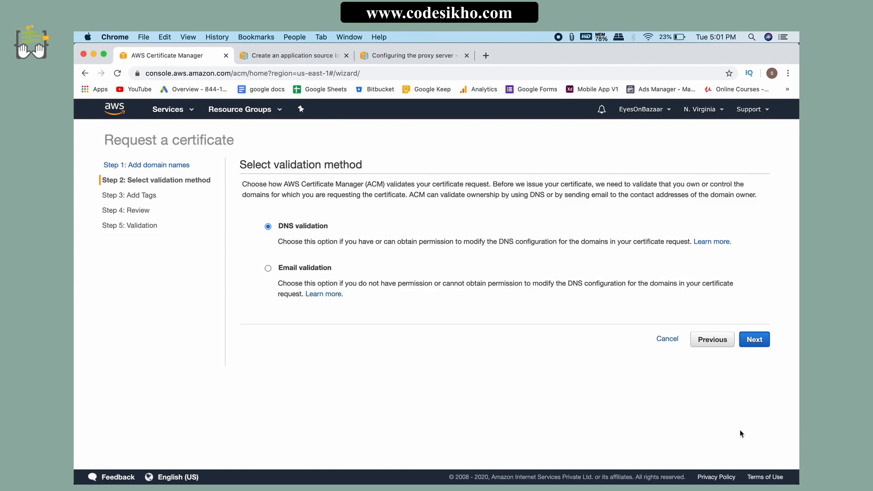
# Step: Compare the DNS and email validation methods, and select Email validation for the certificate request
pyautogui.moveTo(279, 271); pyautogui.dragTo(362, 273)
pyautogui.click(284, 285)
pyautogui.click(279, 223)
pyautogui.moveTo(279, 222); pyautogui.dragTo(344, 224)
pyautogui.click(454, 324)
pyautogui.click(269, 269)
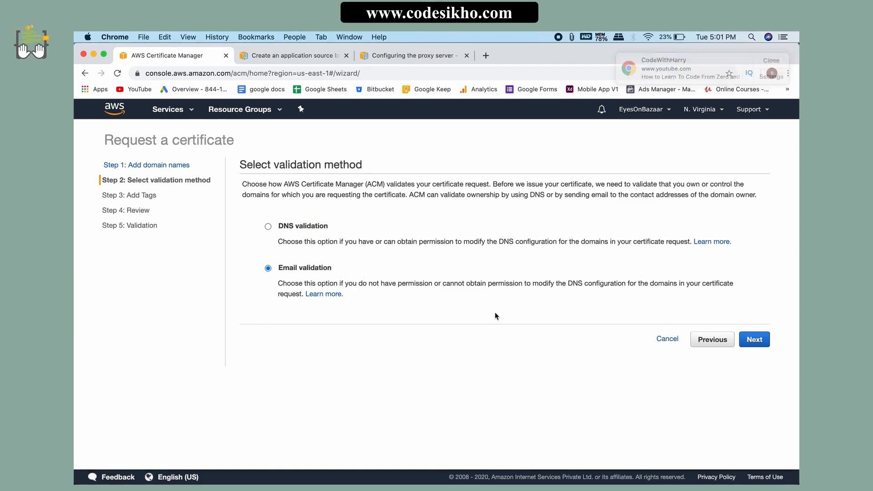
# Step: Switch the certificate request to DNS validation and continue to the tags
pyautogui.moveTo(274, 267); pyautogui.dragTo(355, 268)
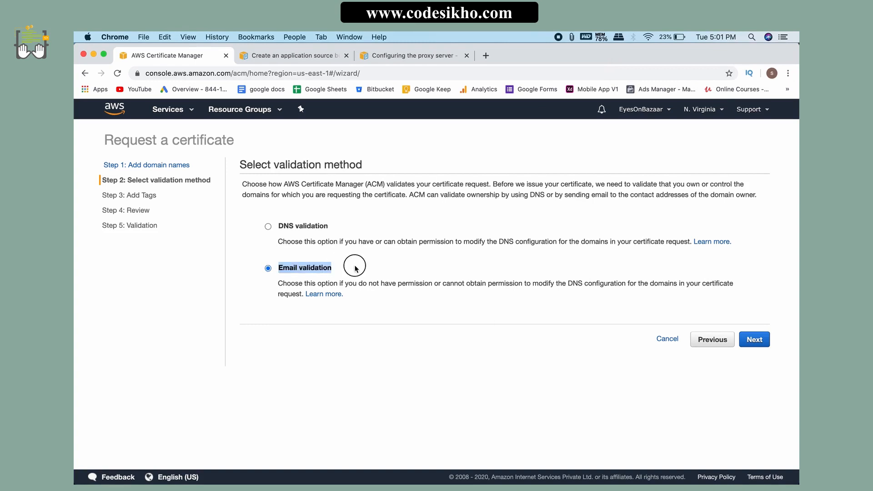
pyautogui.click(389, 292)
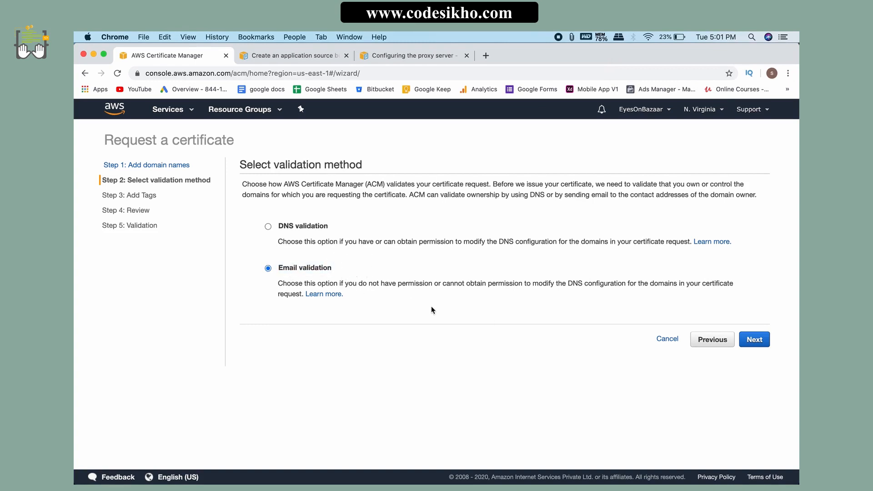
pyautogui.moveTo(279, 224); pyautogui.dragTo(336, 224)
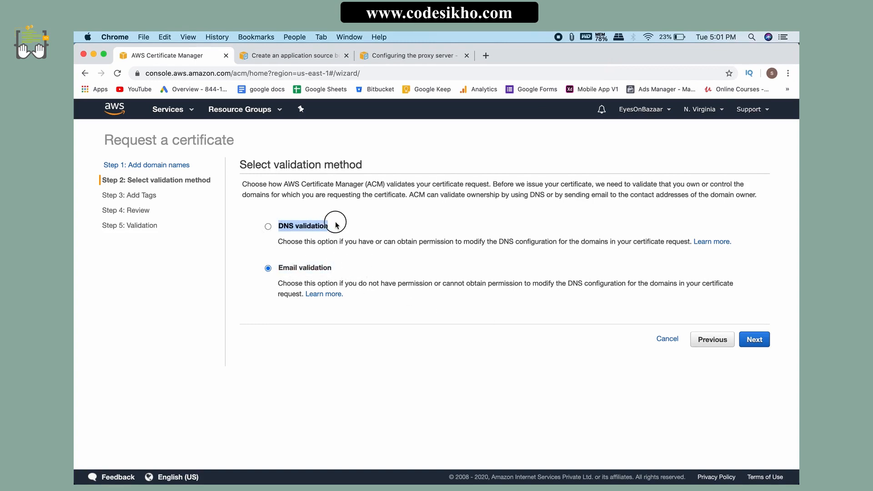
pyautogui.click(326, 260)
pyautogui.click(268, 226)
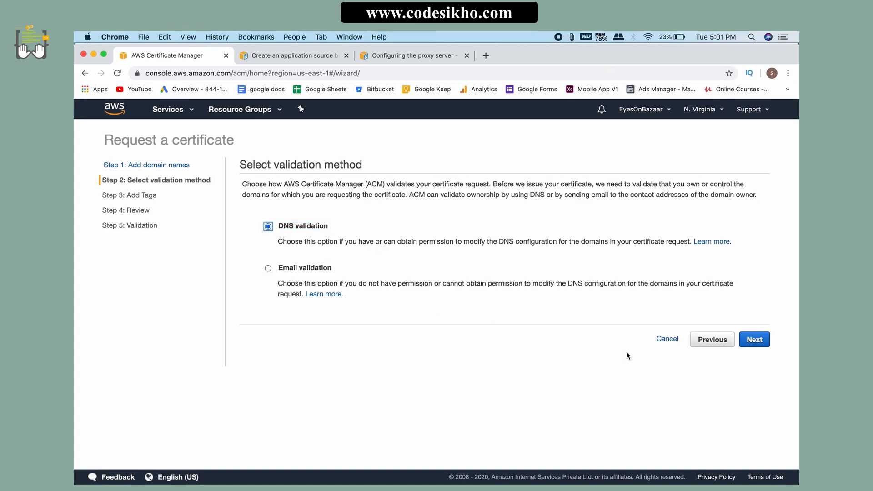
pyautogui.click(754, 339)
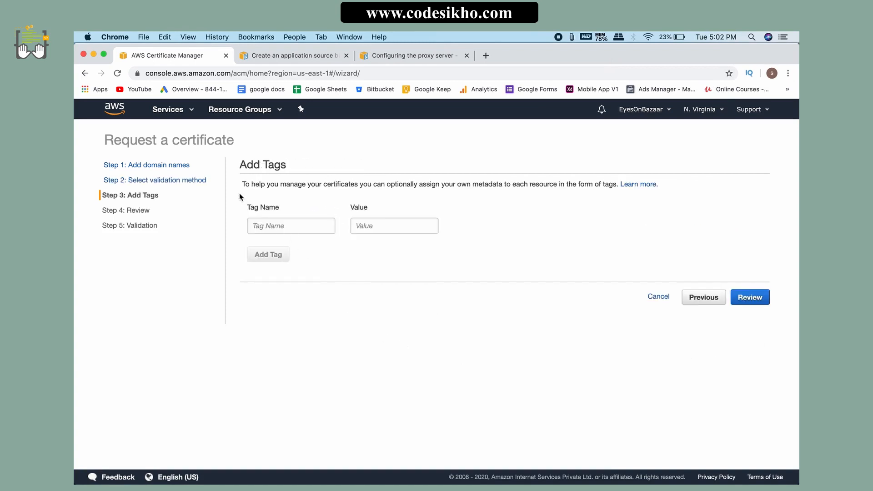
pyautogui.click(751, 299)
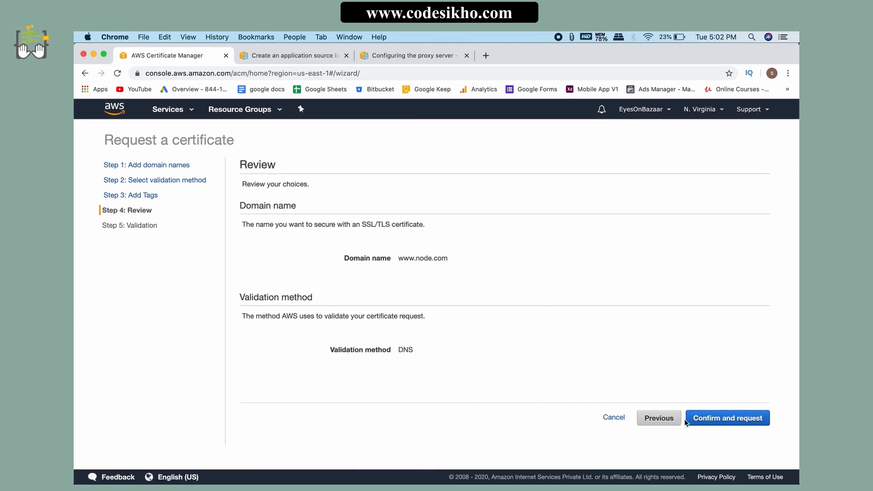
pyautogui.click(731, 419)
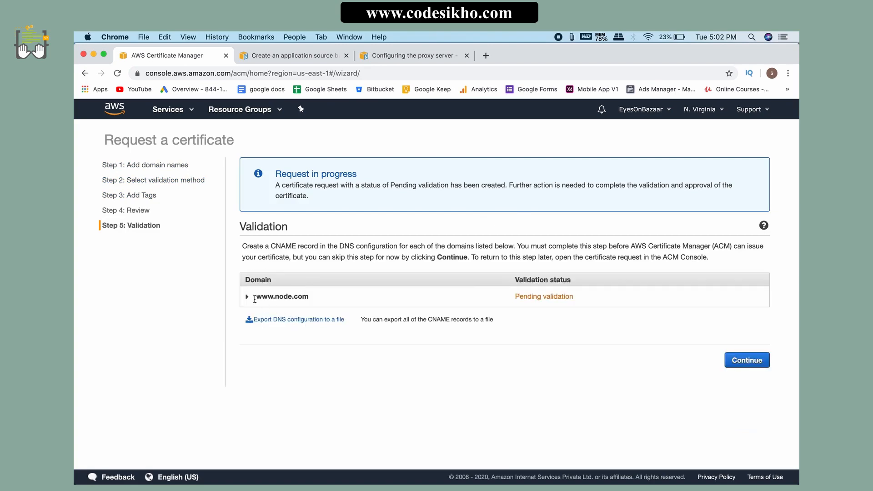
pyautogui.click(248, 298)
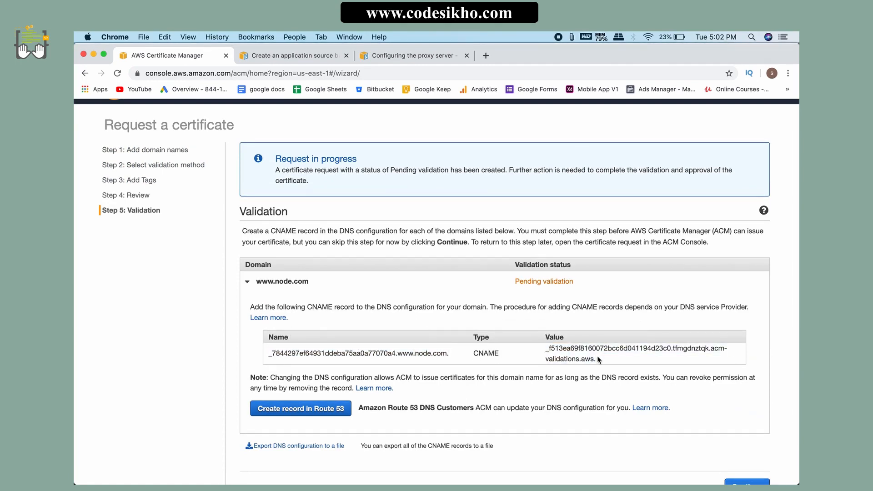
pyautogui.scroll(-2, 582, 350)
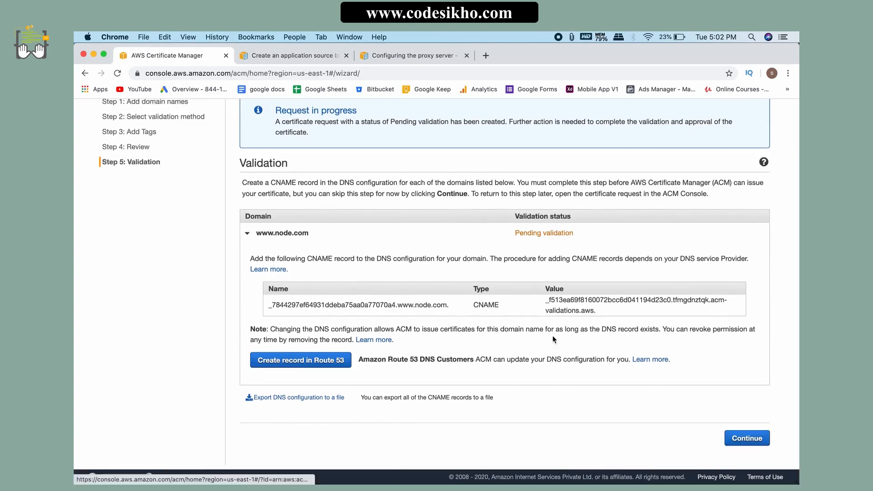
pyautogui.scroll(3, 523, 302)
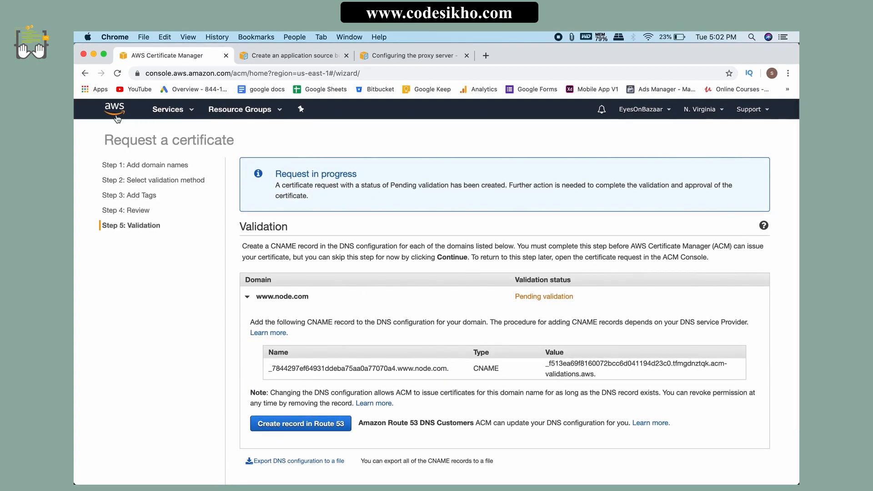
# Step: Leave Certificate Manager and open the configuration of the NodeCourse-env environment in Elastic Beanstalk
pyautogui.click(115, 114)
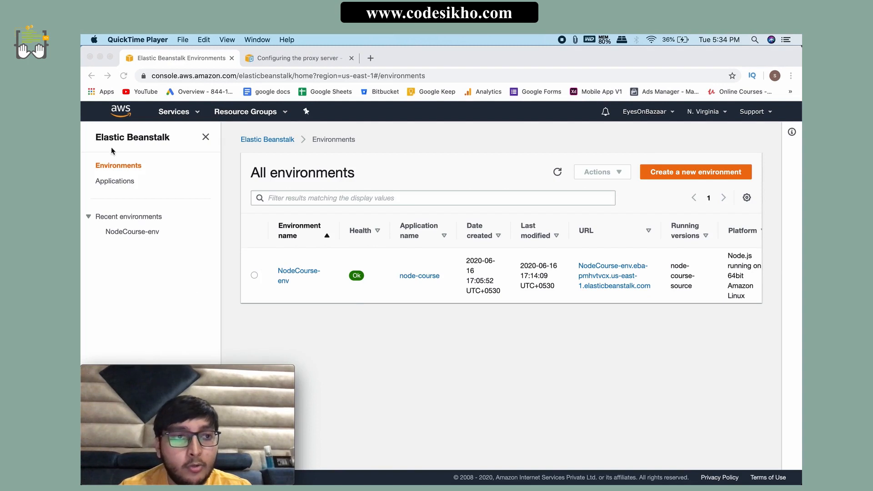
pyautogui.click(304, 305)
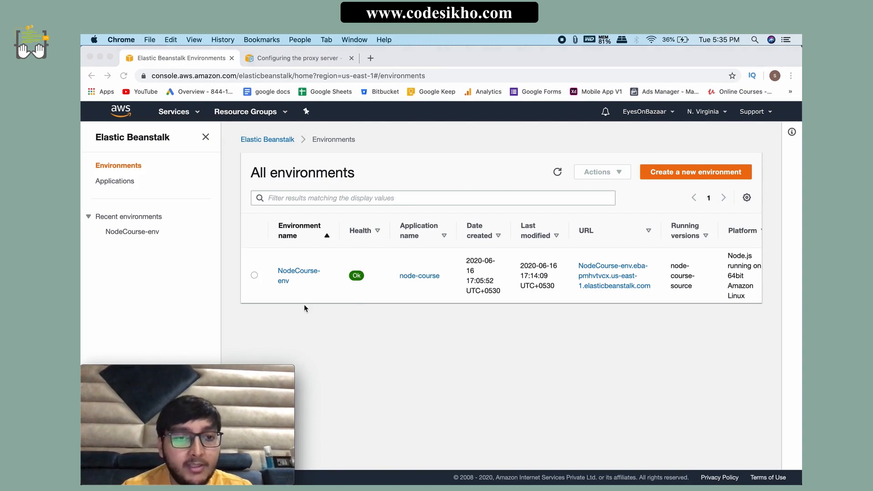
pyautogui.click(282, 278)
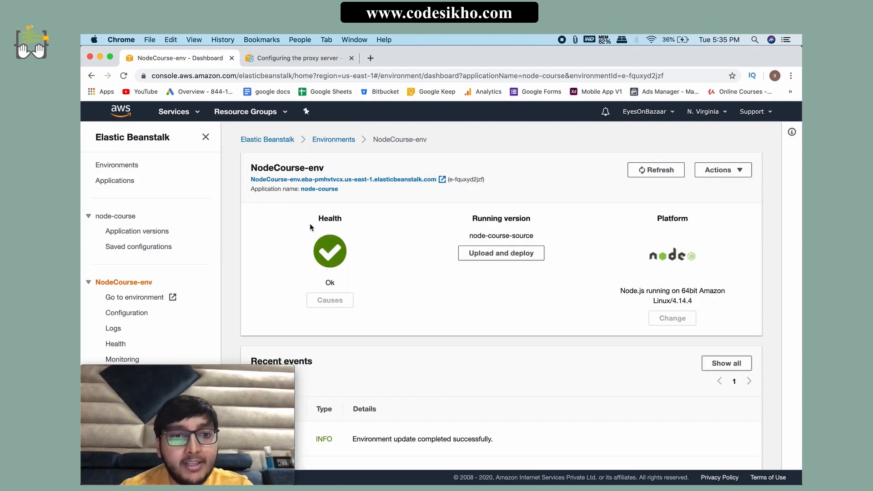
pyautogui.scroll(-5, 312, 272)
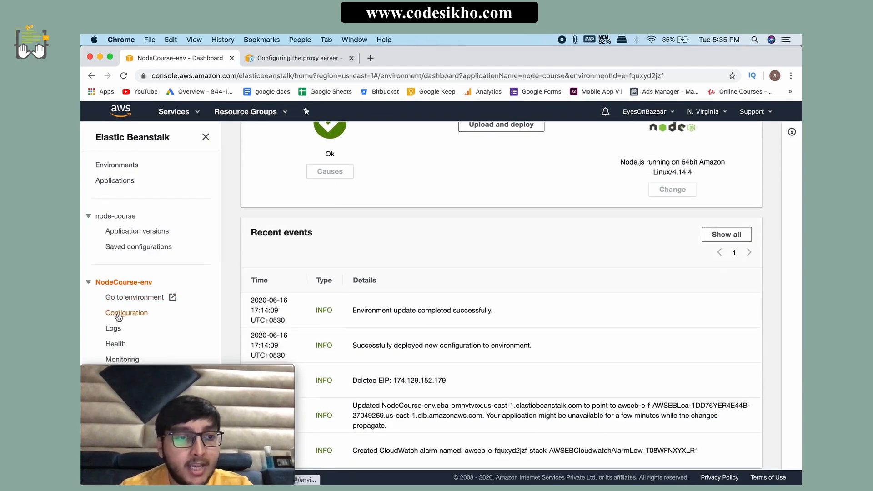
pyautogui.click(119, 314)
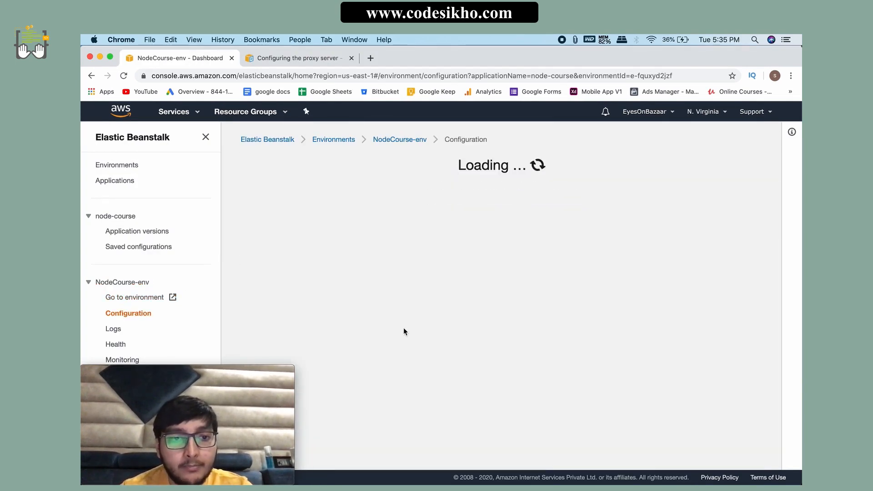
# Step: Open the environment's load balancer settings for editing and check the protocols of the port 80 listener
pyautogui.scroll(-5, 383, 348)
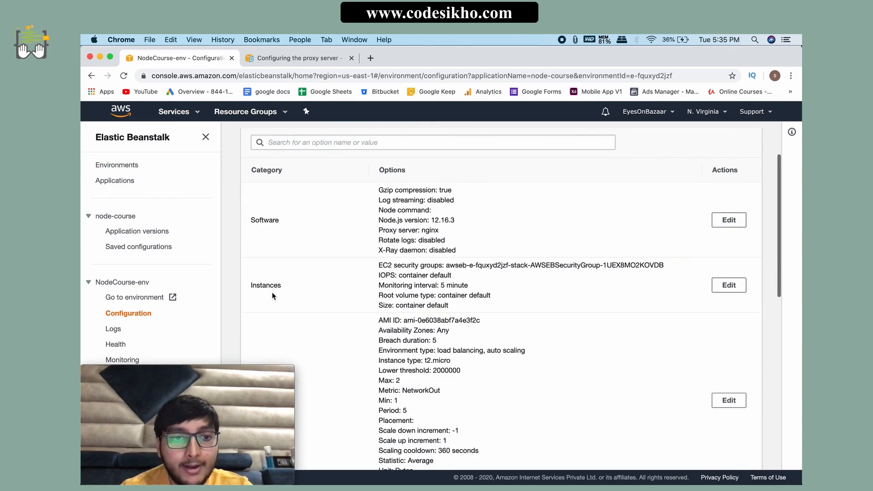
pyautogui.scroll(-5, 364, 314)
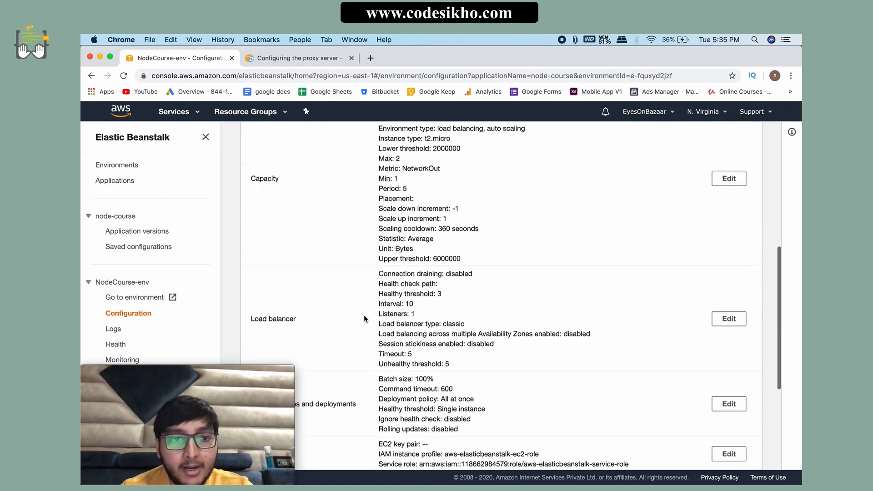
pyautogui.click(728, 302)
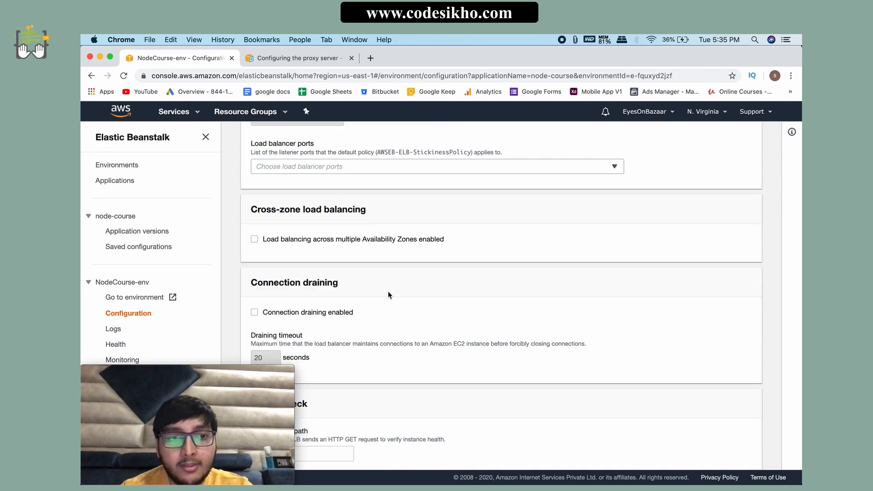
pyautogui.scroll(6, 389, 295)
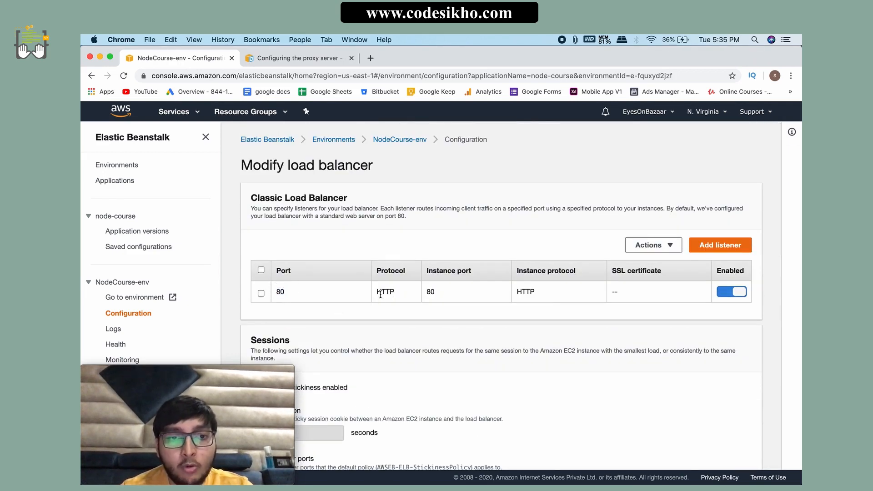
pyautogui.moveTo(377, 293); pyautogui.dragTo(395, 292)
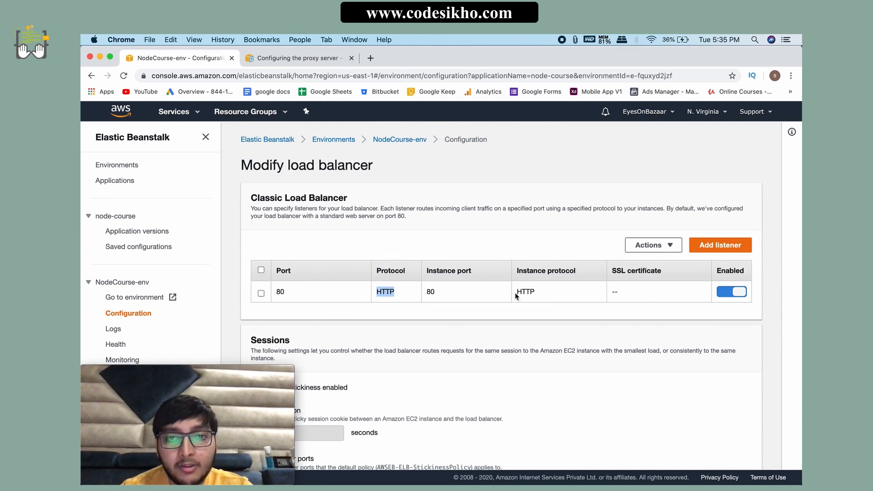
pyautogui.moveTo(517, 293); pyautogui.dragTo(536, 292)
pyautogui.click(569, 318)
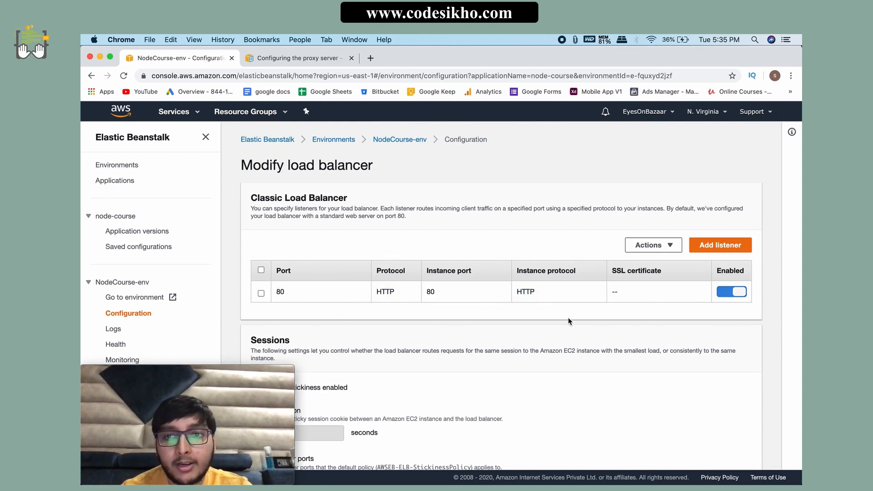
# Step: Start a new Classic Load Balancer listener with listener port 443 and listener protocol HTTPS
pyautogui.click(723, 245)
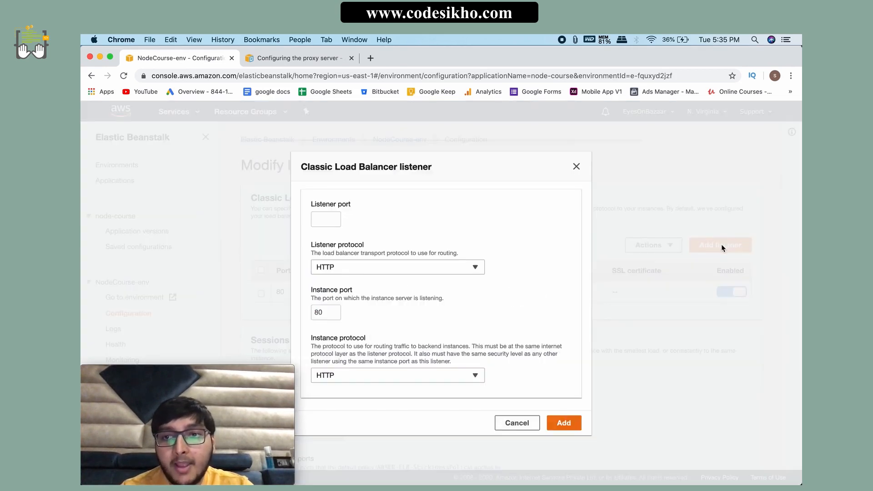
pyautogui.click(324, 221)
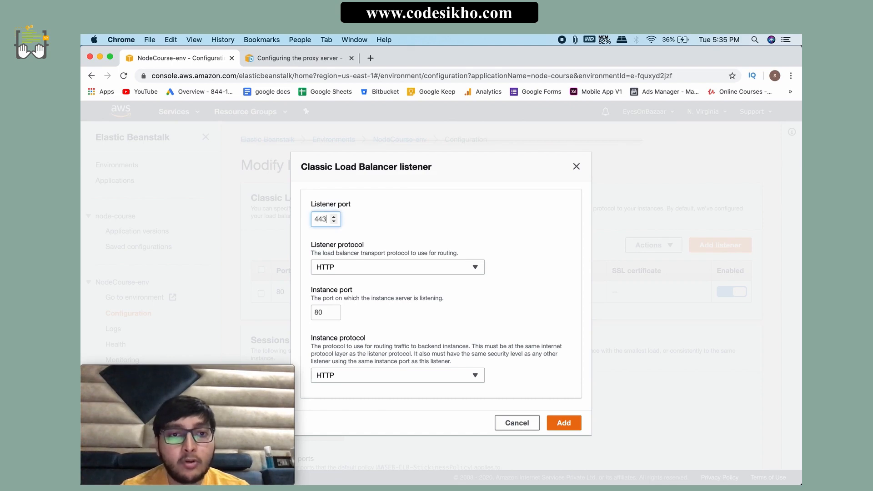
pyautogui.write('443')
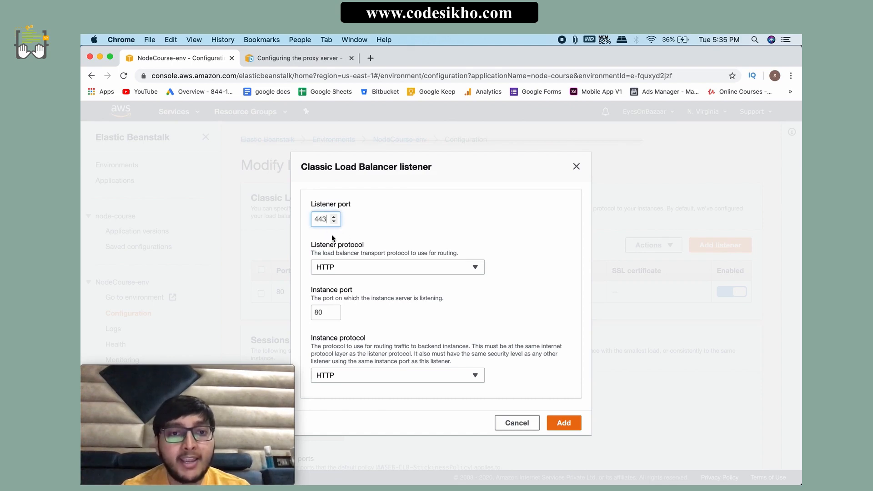
pyautogui.click(326, 268)
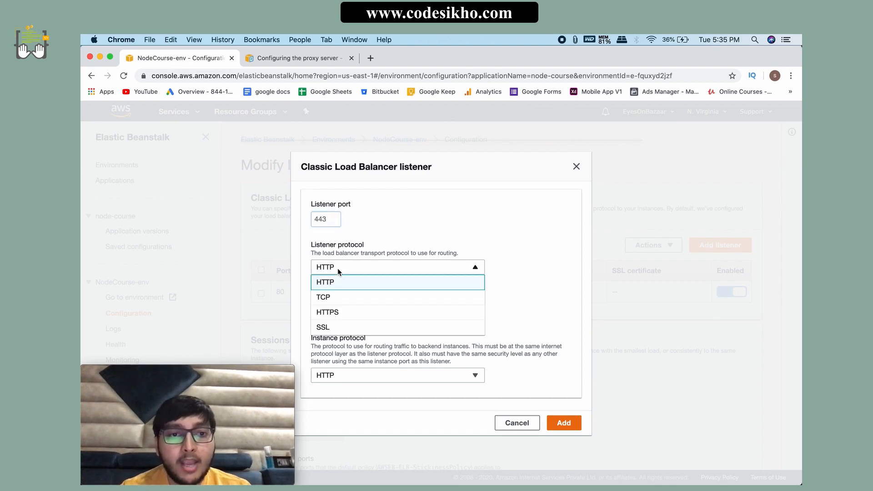
pyautogui.click(341, 314)
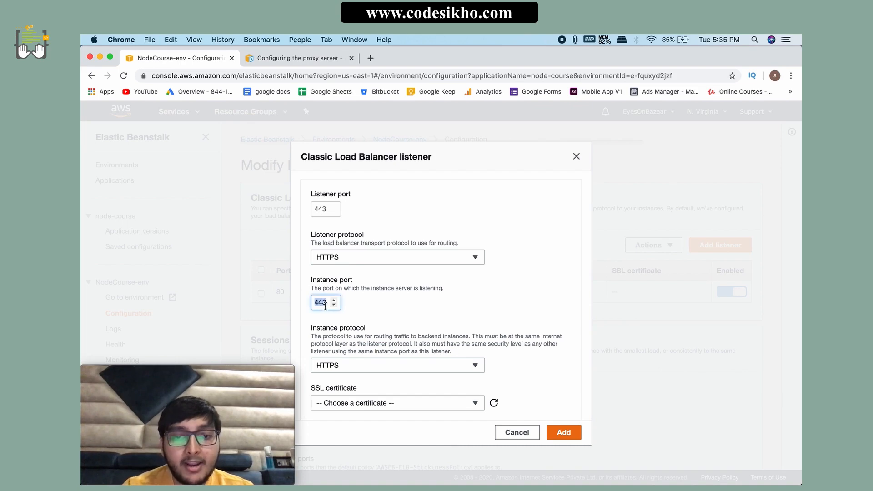
pyautogui.write('80')
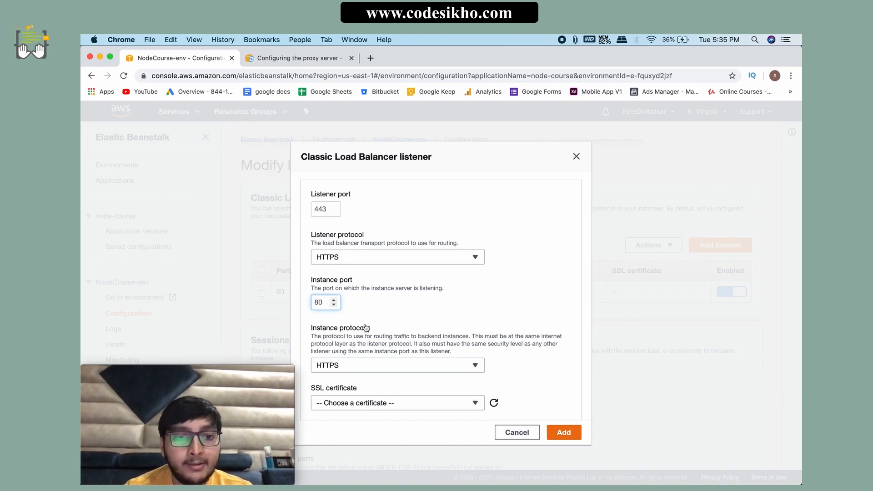
pyautogui.click(345, 365)
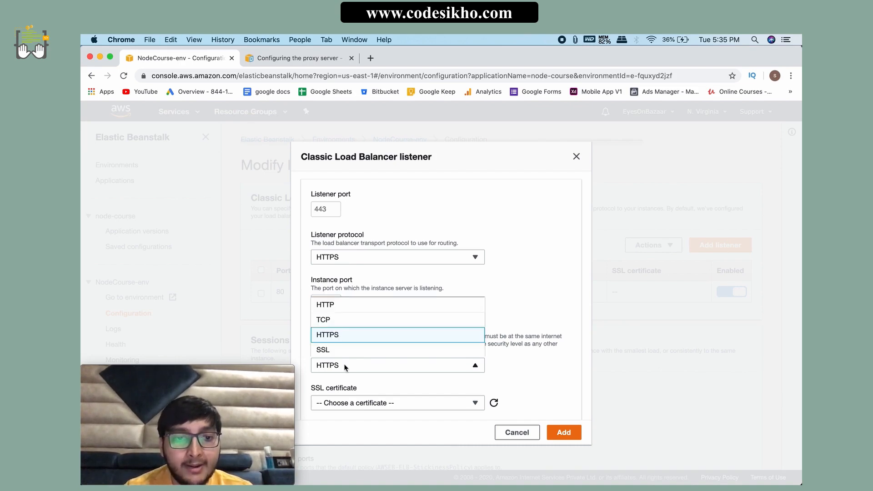
pyautogui.click(340, 305)
pyautogui.click(346, 402)
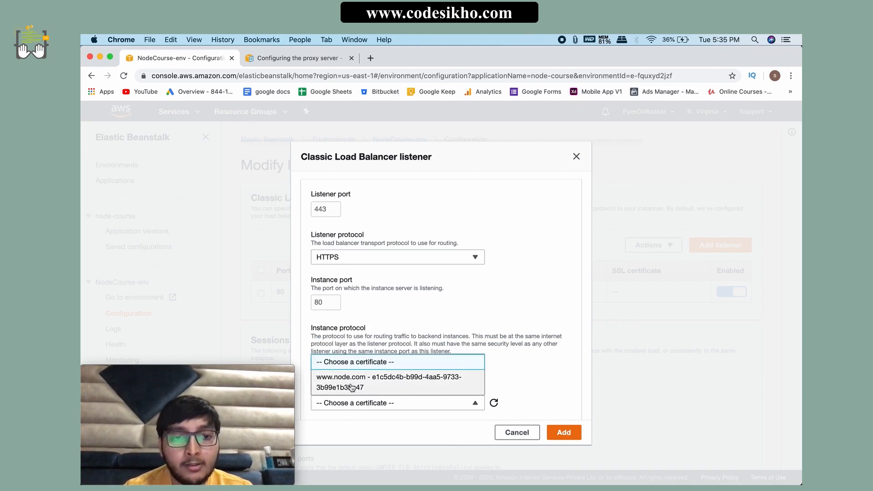
pyautogui.click(352, 387)
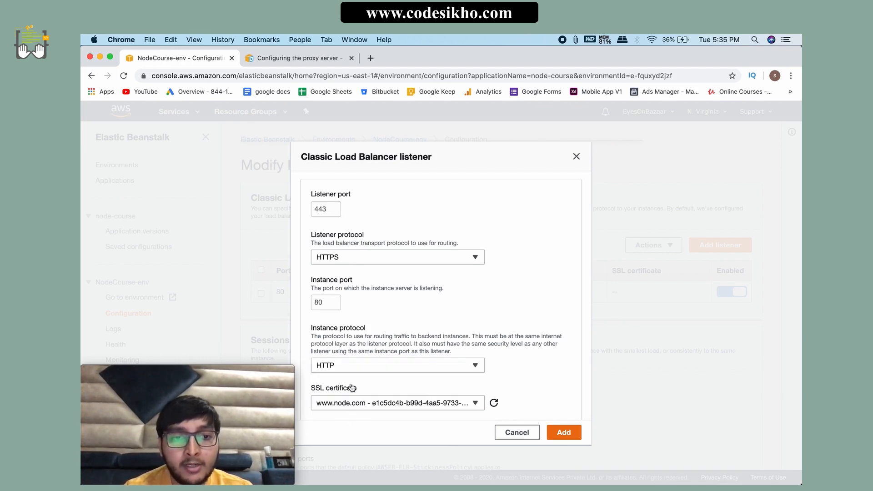
pyautogui.click(564, 434)
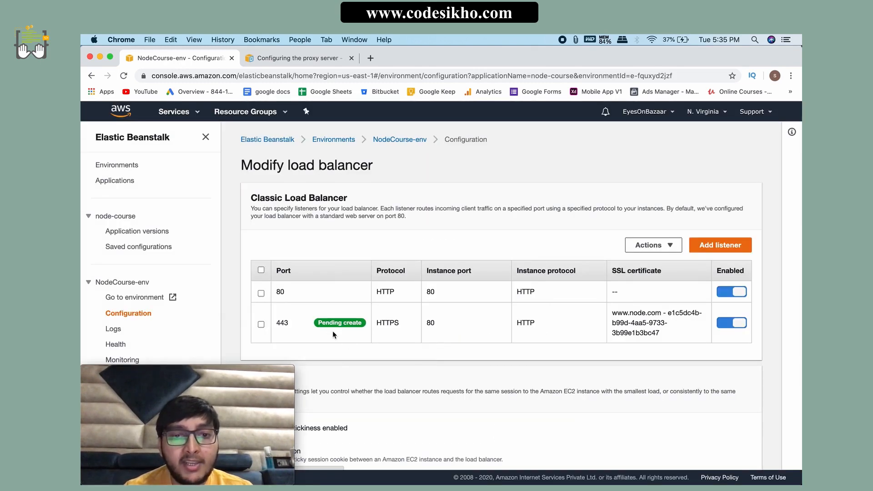
# Step: Review the new port 443 listener and apply the load balancer changes to the environment
pyautogui.click(398, 338)
pyautogui.moveTo(455, 324); pyautogui.dragTo(415, 325)
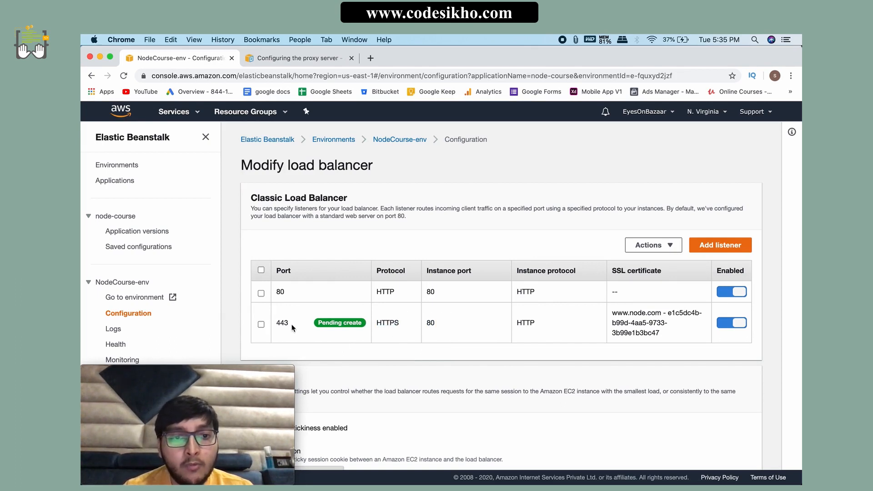
pyautogui.moveTo(290, 324); pyautogui.dragTo(278, 323)
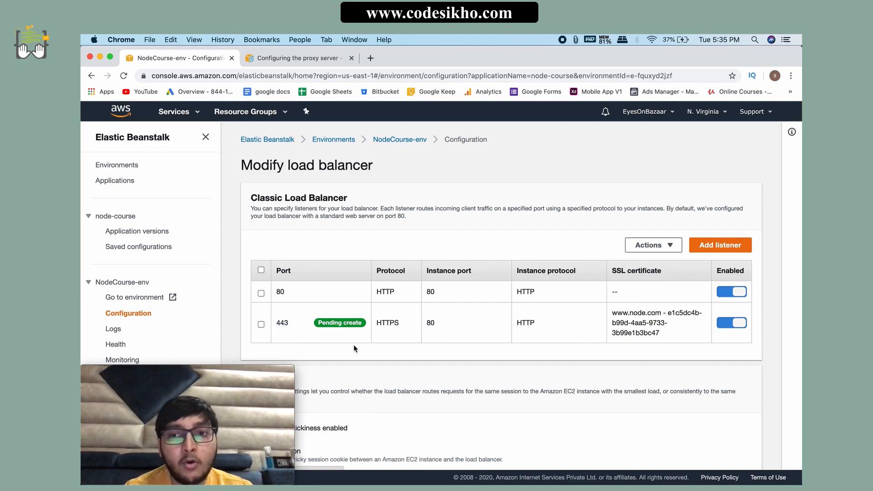
pyautogui.scroll(-2, 354, 348)
pyautogui.scroll(2, 354, 348)
pyautogui.scroll(-10, 354, 348)
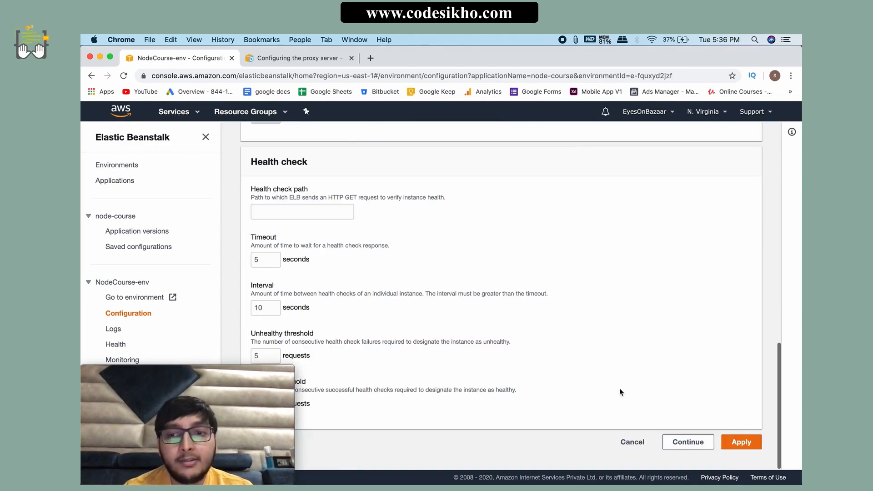
pyautogui.click(734, 441)
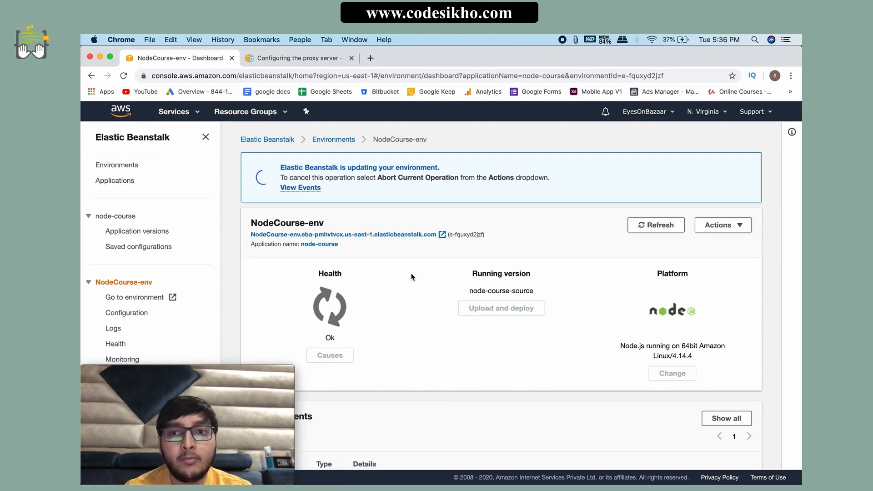
# Step: Open the full event list of NodeCourse-env and read the details of the latest configuration update events
pyautogui.scroll(-3, 448, 345)
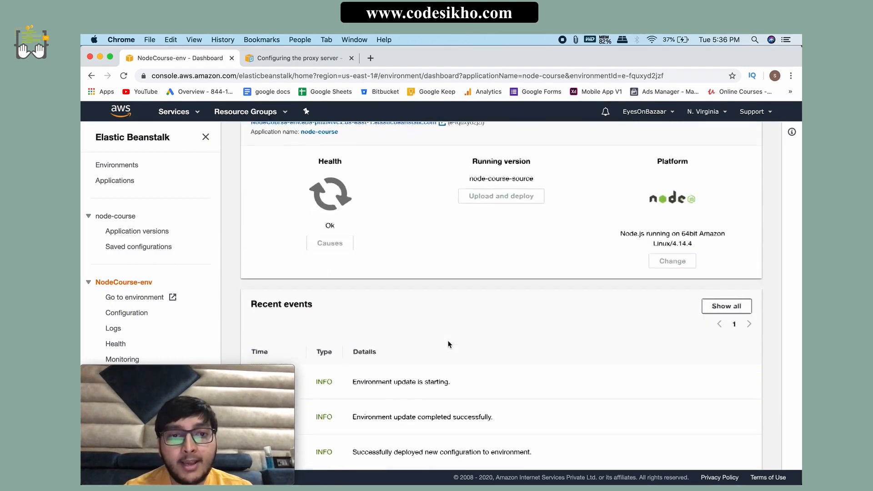
pyautogui.scroll(-2, 449, 342)
pyautogui.scroll(5, 367, 292)
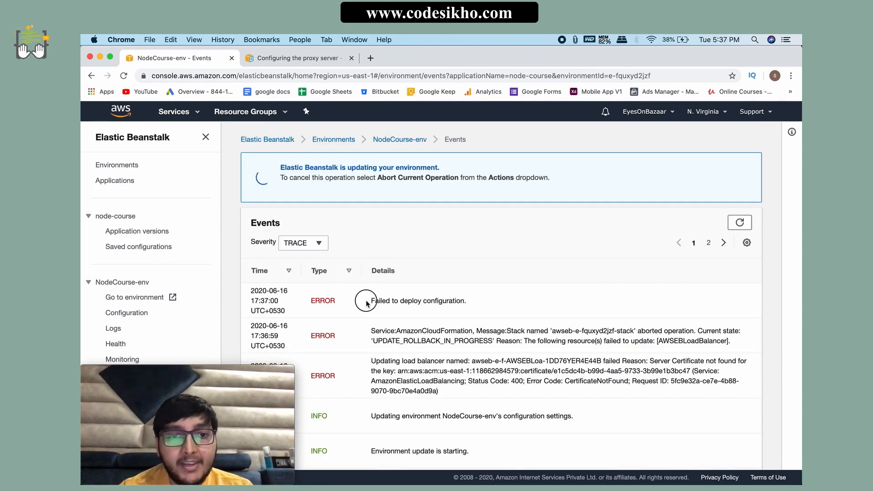
pyautogui.moveTo(363, 300); pyautogui.dragTo(648, 359)
pyautogui.click(648, 358)
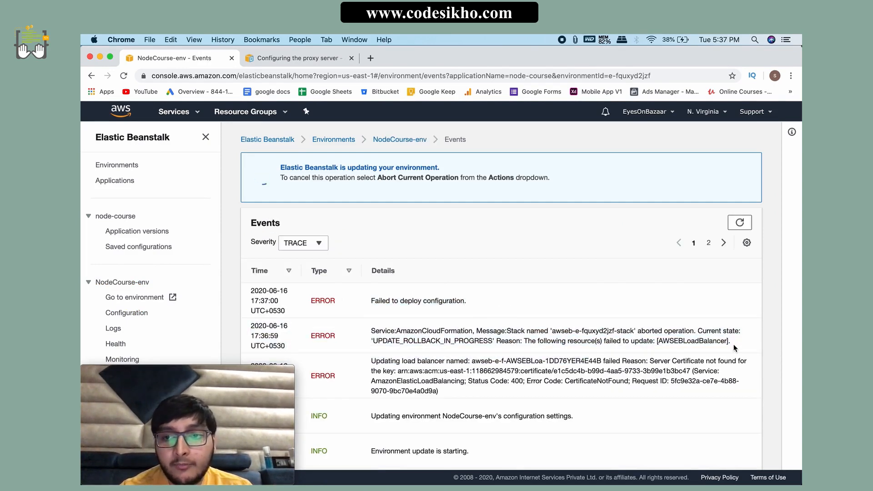
pyautogui.moveTo(735, 347); pyautogui.dragTo(363, 330)
pyautogui.click(374, 355)
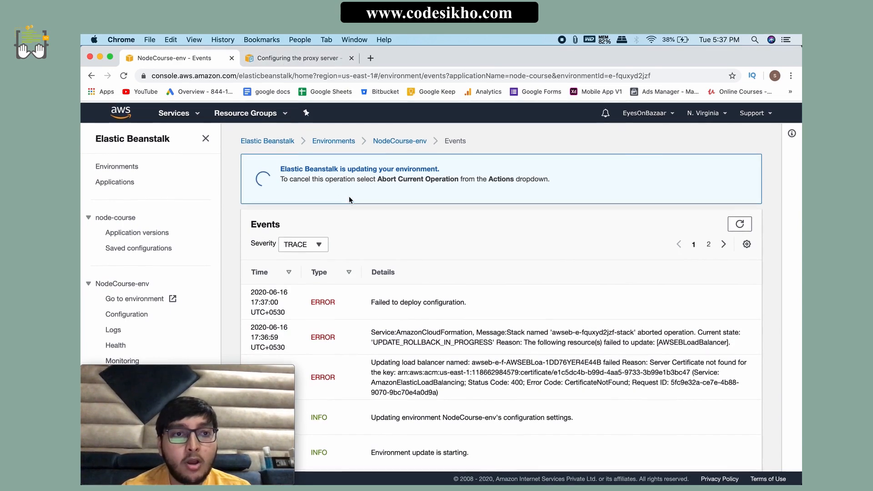
# Step: Glance at the proxy server configuration guide, return to the environment dashboard, and switch to the nodejs-course project in WebStorm
pyautogui.click(281, 61)
pyautogui.click(177, 58)
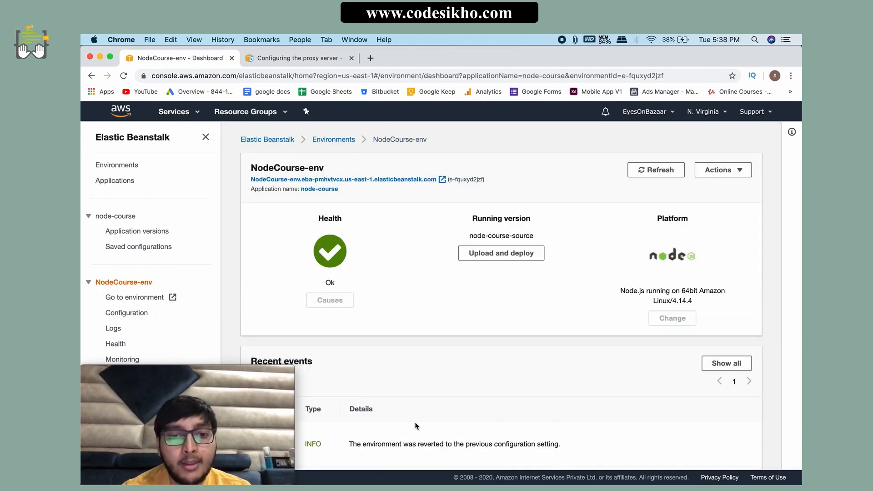
pyautogui.moveTo(400, 482)
pyautogui.click(477, 480)
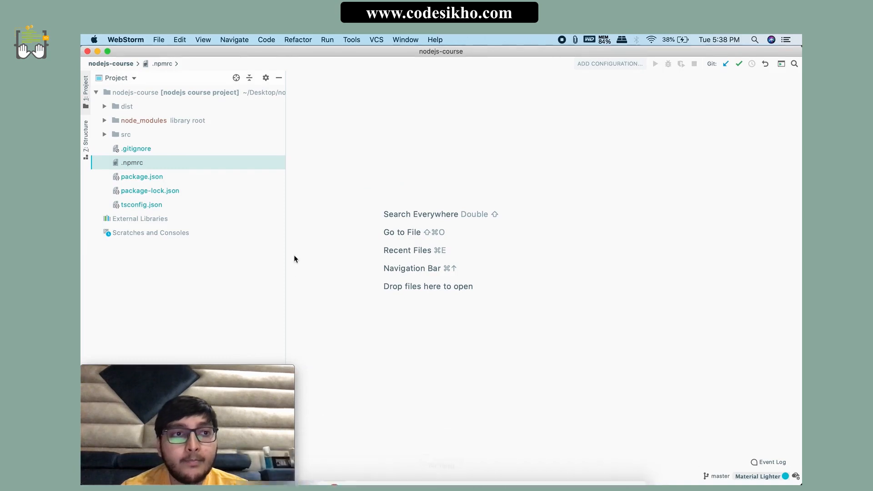
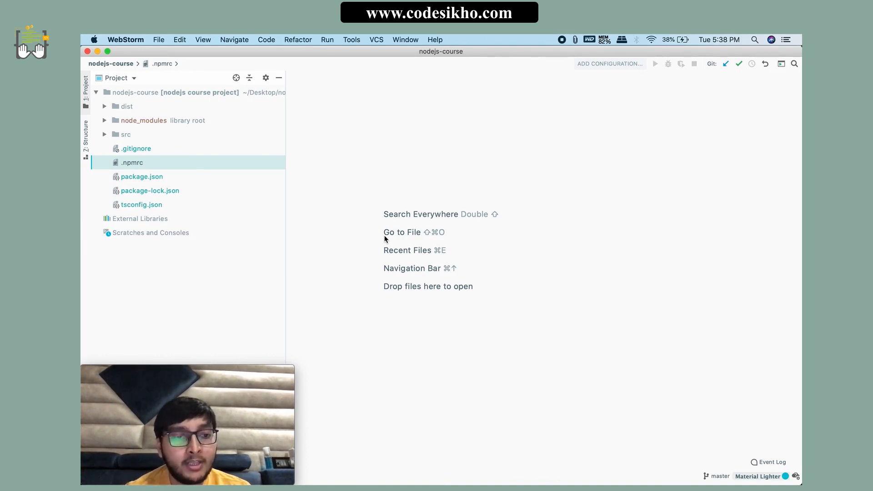
# Step: Create a new directory named .ebextensions in the nodejs-course project root
pyautogui.click(281, 181)
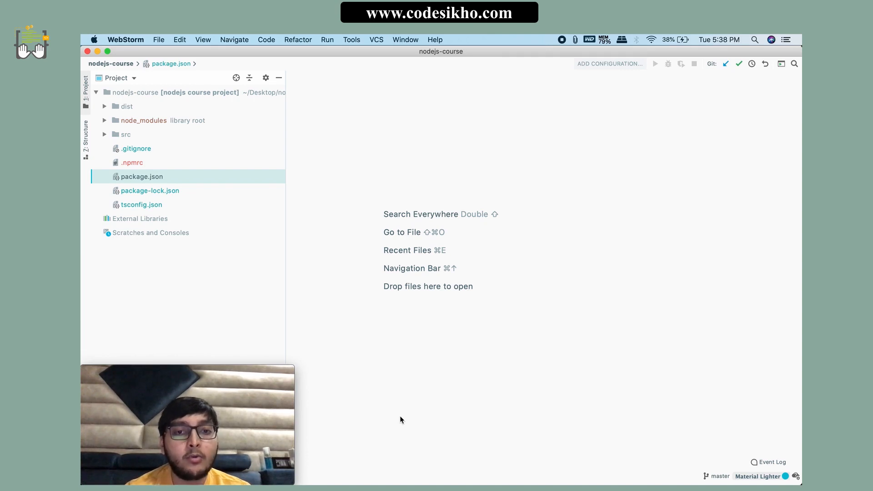
pyautogui.click(114, 96)
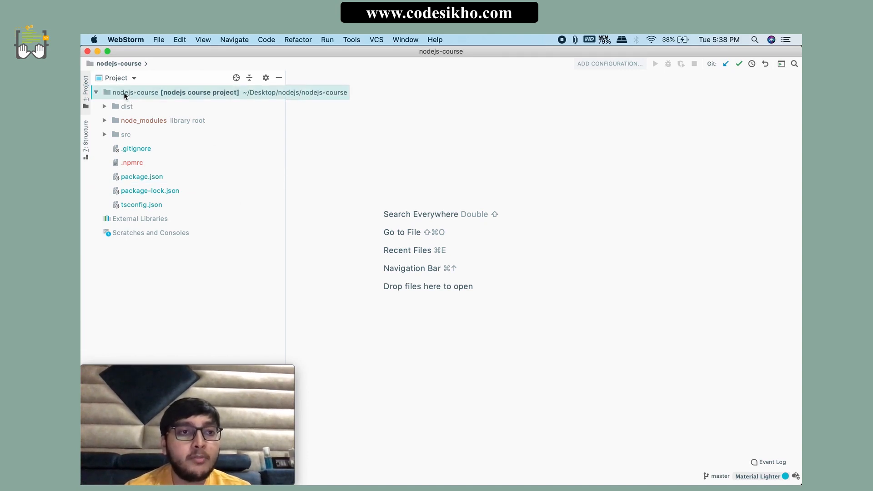
pyautogui.rightClick(124, 95)
pyautogui.moveTo(145, 69)
pyautogui.click(267, 101)
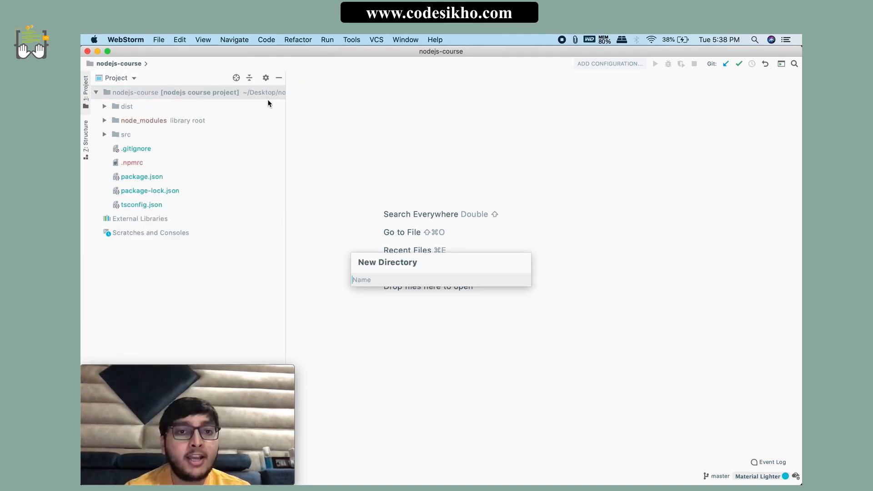
pyautogui.write('.ebextensions')
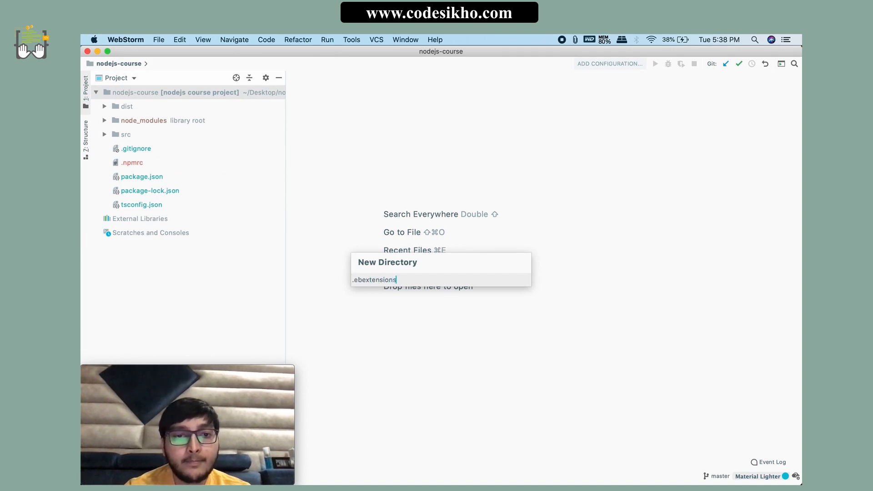
pyautogui.press('Return')
# Step: Read the .ebextensions/proxy.config example in the AWS proxy configuration guide in Chrome, and return to WebStorm
pyautogui.click(357, 464)
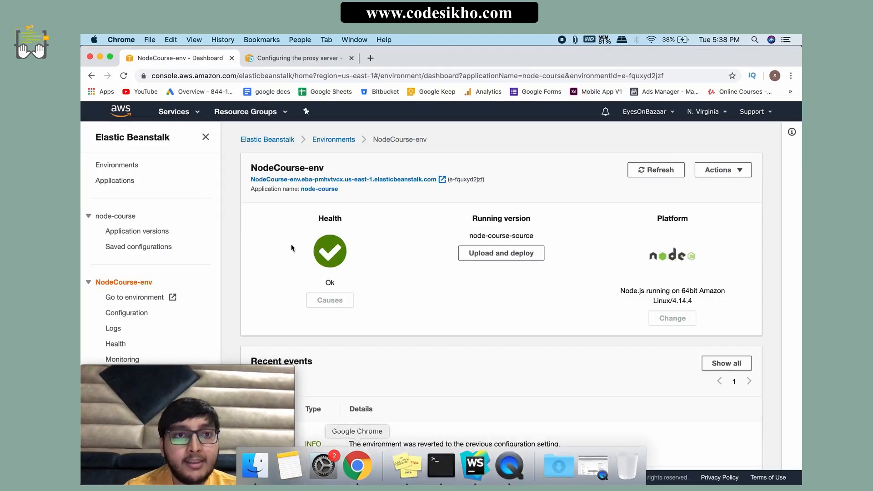
pyautogui.click(299, 59)
pyautogui.scroll(10, 350, 273)
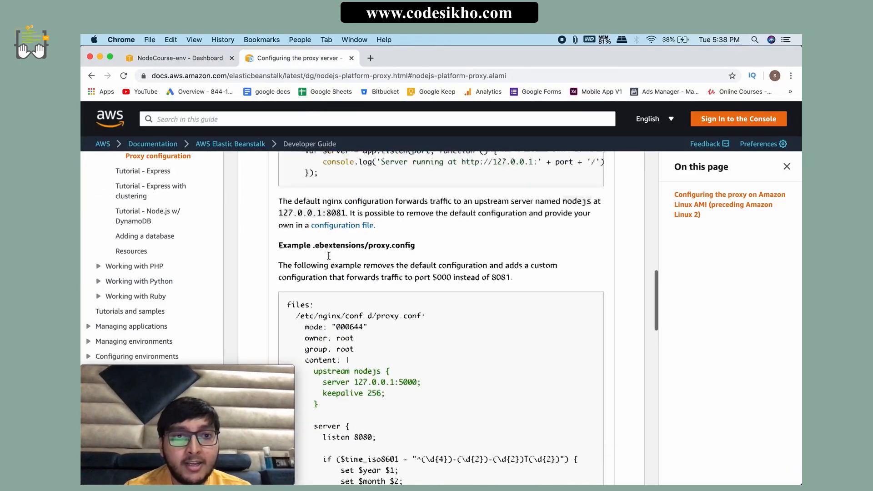
pyautogui.scroll(5, 311, 283)
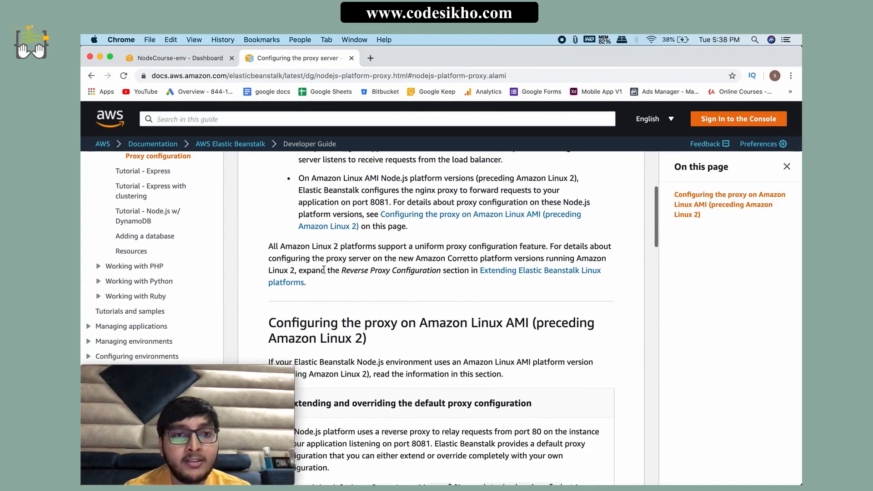
pyautogui.scroll(-10, 345, 324)
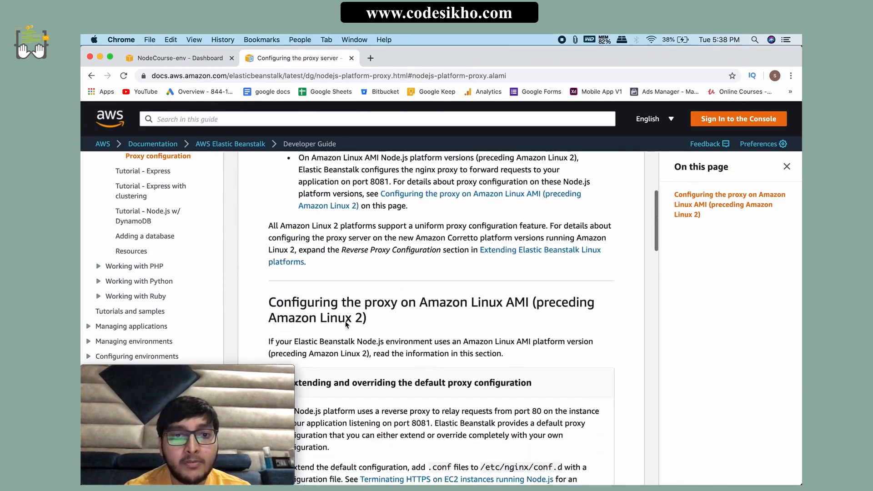
pyautogui.scroll(-3, 345, 322)
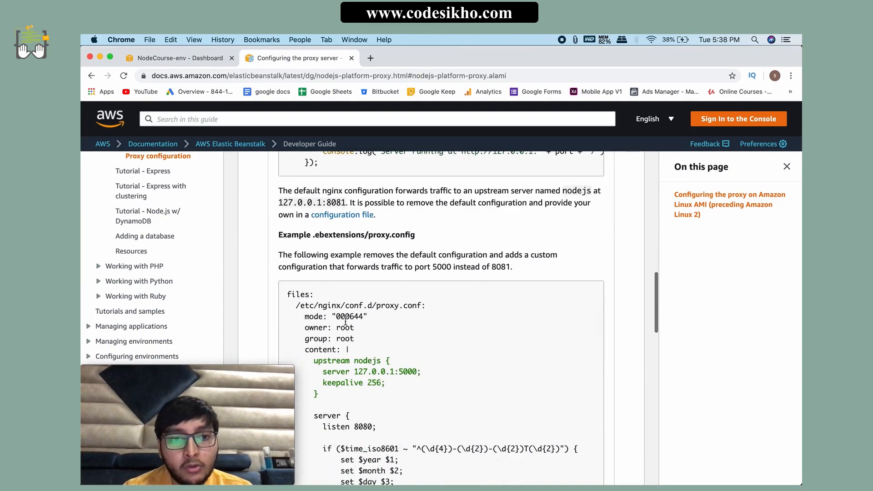
pyautogui.click(315, 237)
pyautogui.moveTo(315, 237); pyautogui.dragTo(367, 236)
pyautogui.click(417, 256)
pyautogui.click(393, 267)
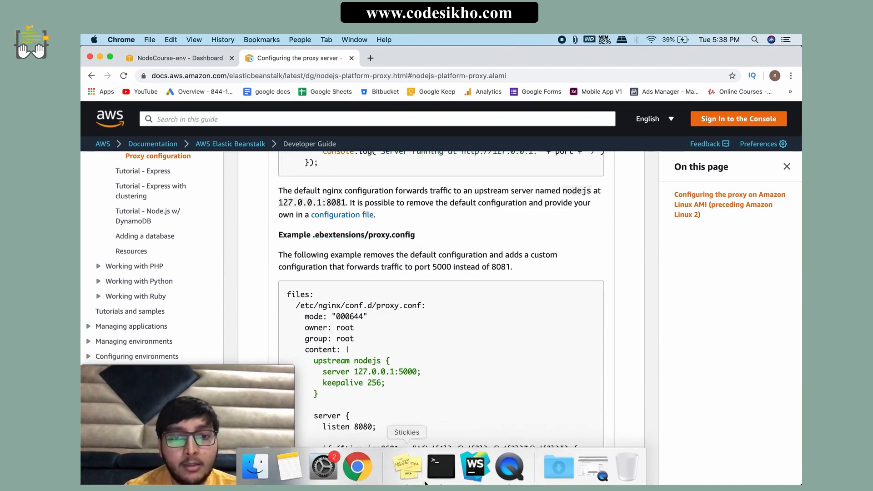
pyautogui.click(473, 464)
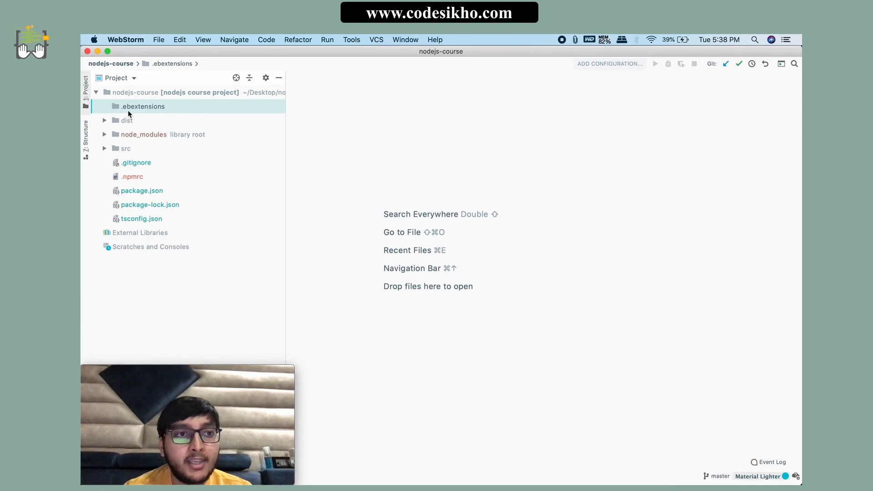
pyautogui.rightClick(136, 105)
pyautogui.moveTo(219, 55)
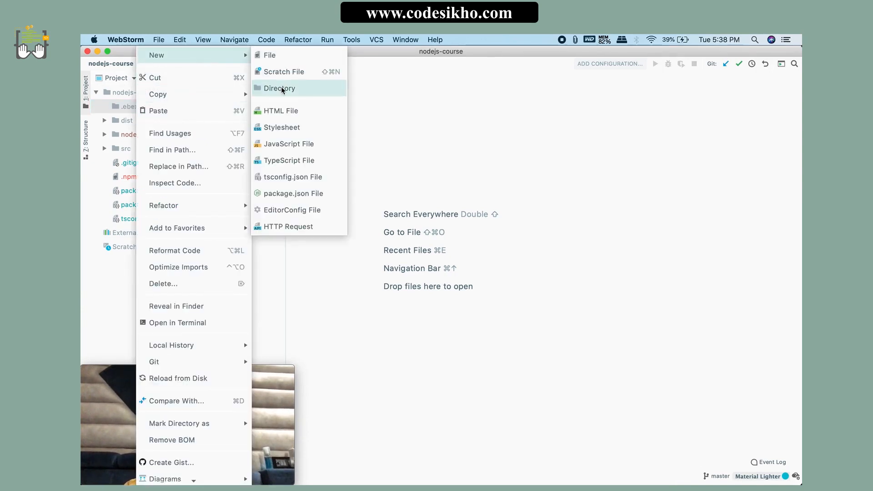
pyautogui.click(273, 57)
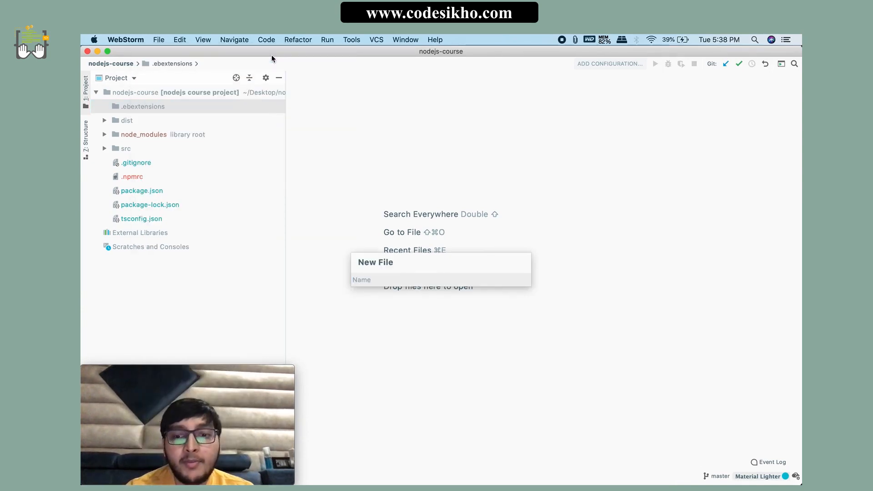
pyautogui.write('01_')
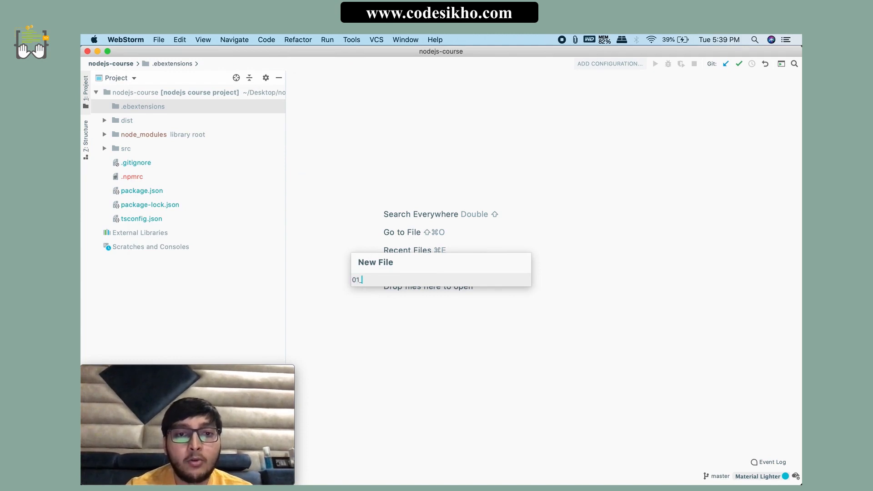
pyautogui.press('Escape')
# Step: Create a new file named 01_nginx.config inside the .ebextensions folder
pyautogui.rightClick(148, 105)
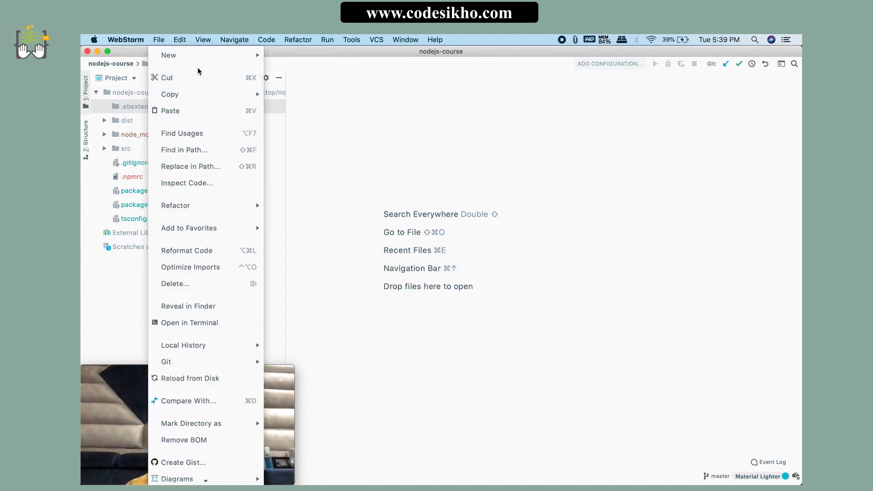
pyautogui.moveTo(204, 55)
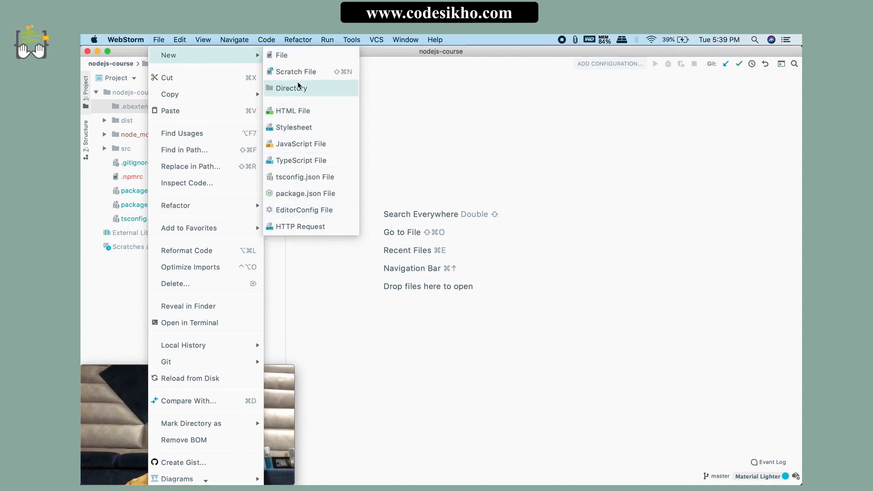
pyautogui.click(288, 57)
pyautogui.write('01_nginx.')
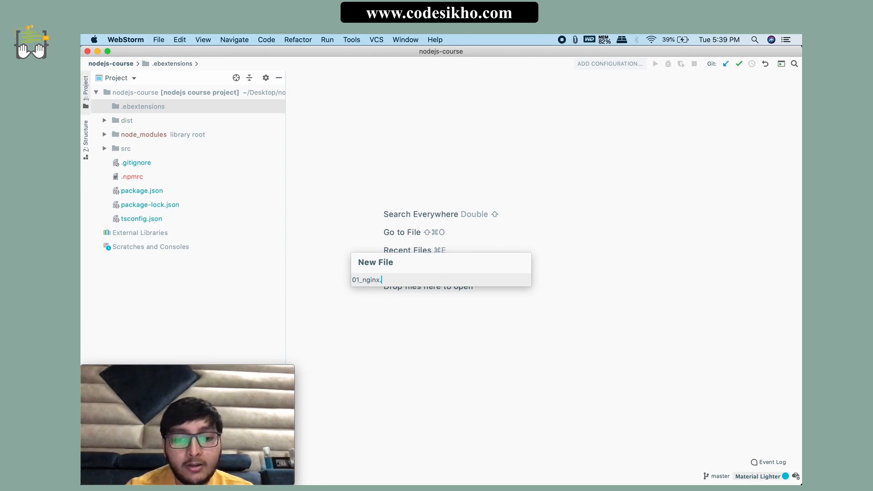
pyautogui.write('config')
pyautogui.press('Return')
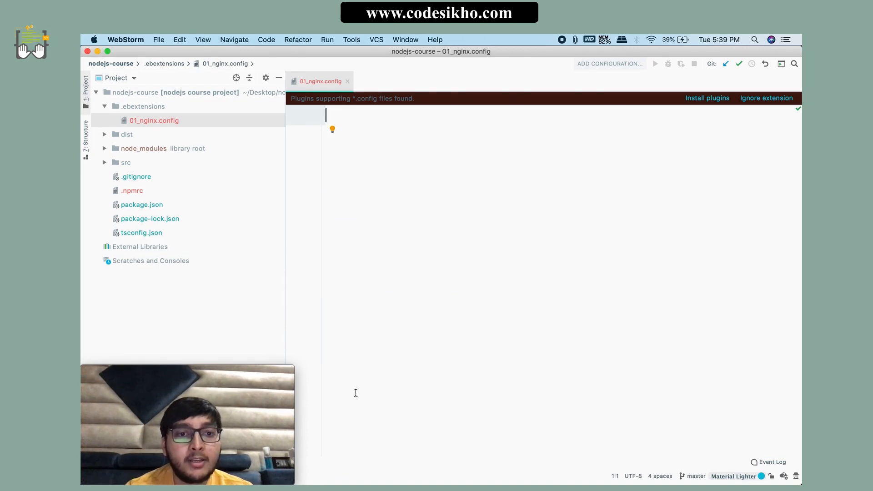
# Step: Copy the example's lines from "files:" through "group: root" in the AWS guide and paste them into 01_nginx.config
pyautogui.click(357, 466)
pyautogui.scroll(-4, 306, 258)
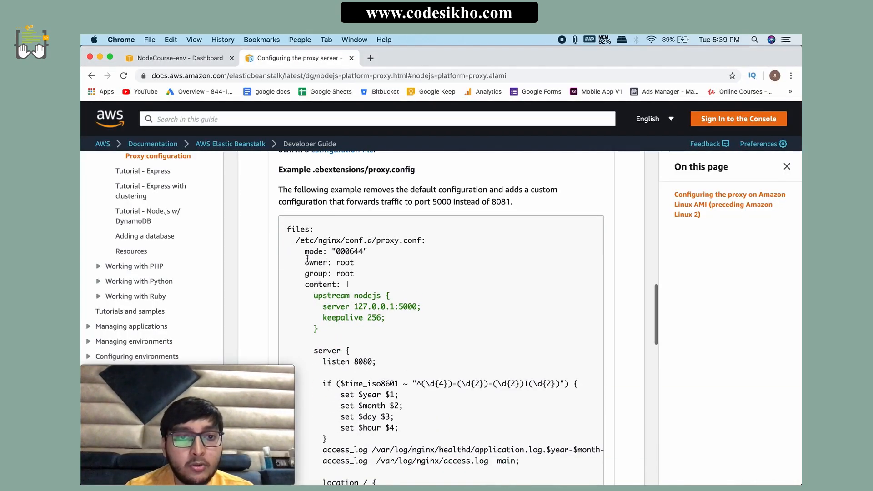
pyautogui.moveTo(287, 229); pyautogui.dragTo(364, 273)
pyautogui.press('super+c')
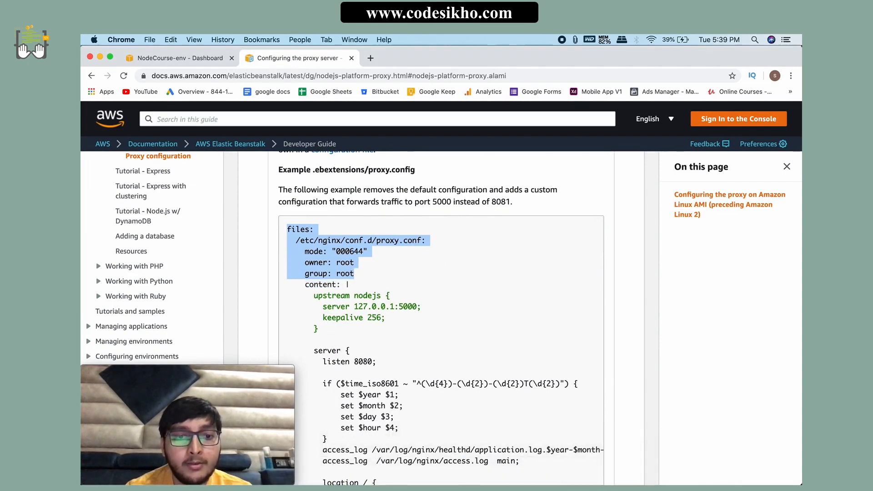
pyautogui.click(468, 466)
pyautogui.press('super+v')
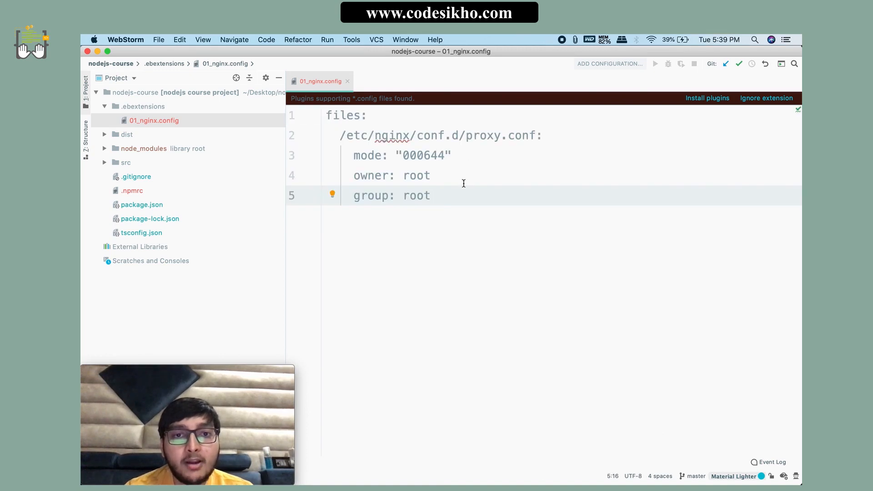
# Step: Copy the "content: |" line from the AWS guide and add it below "group: root" in 01_nginx.config
pyautogui.press('Return')
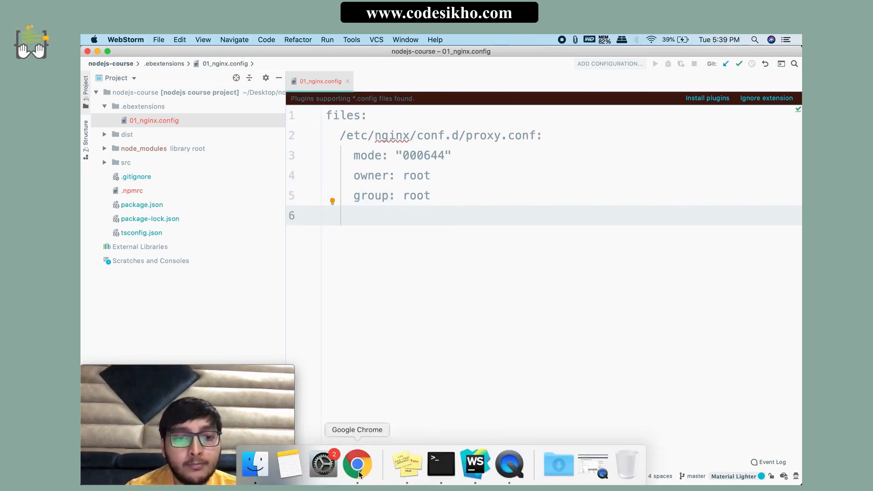
pyautogui.click(357, 464)
pyautogui.click(304, 287)
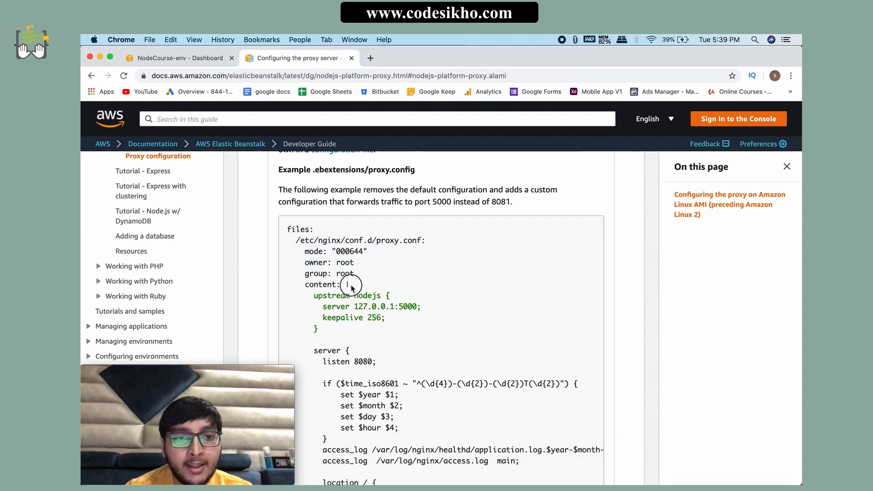
pyautogui.moveTo(347, 285); pyautogui.dragTo(309, 285)
pyautogui.moveTo(407, 484)
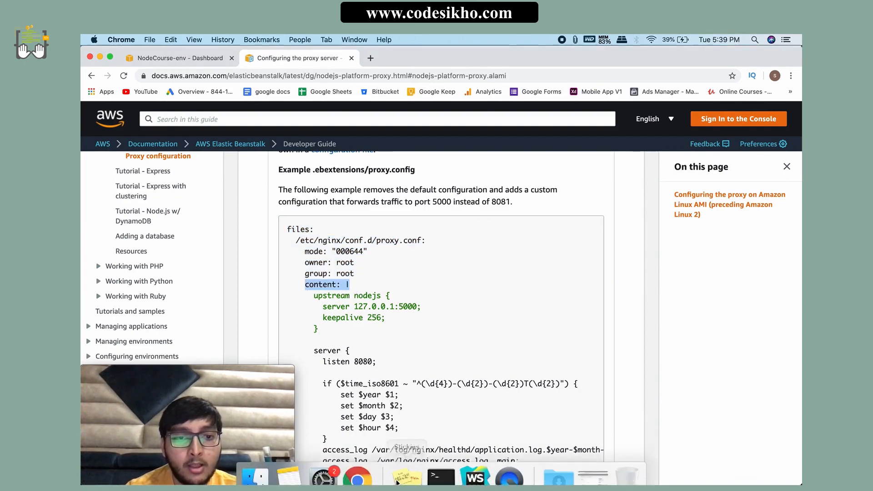
pyautogui.click(463, 462)
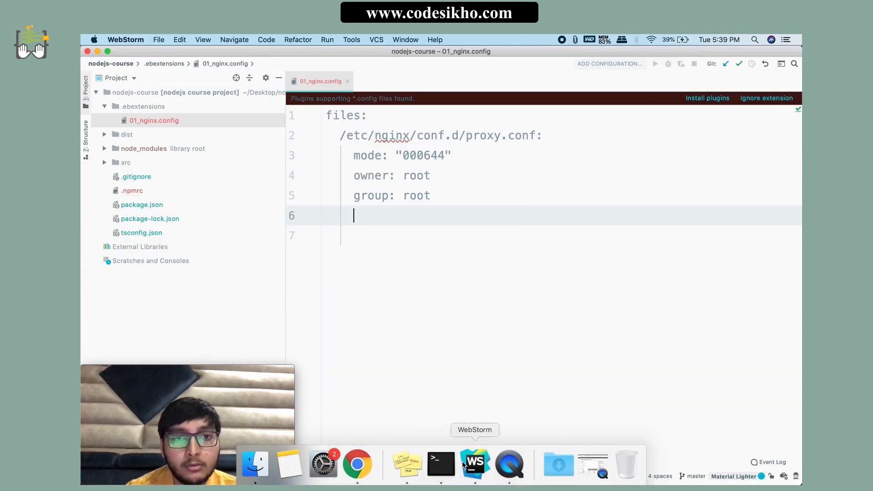
pyautogui.write('content: |')
# Step: Add the client_max_body_size directive under the content line and set its value to 10M
pyautogui.press('Return')
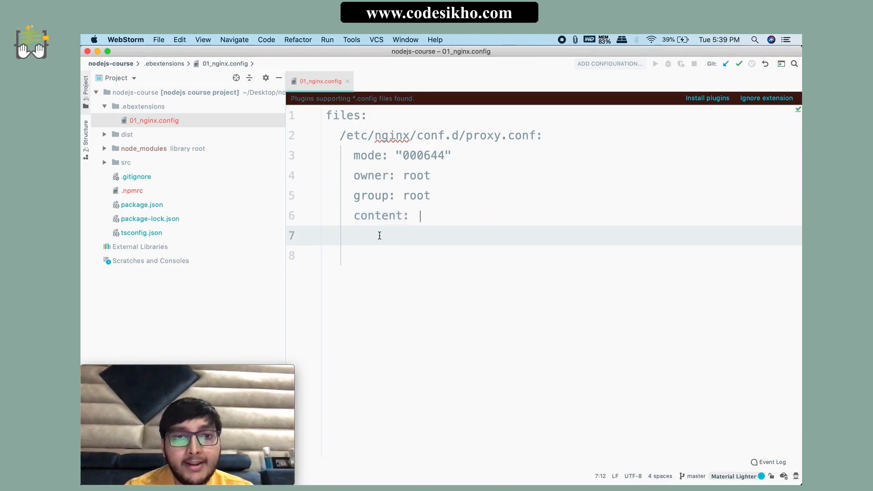
pyautogui.write('client_max_body_size 100M;')
pyautogui.moveTo(389, 236); pyautogui.dragTo(568, 236)
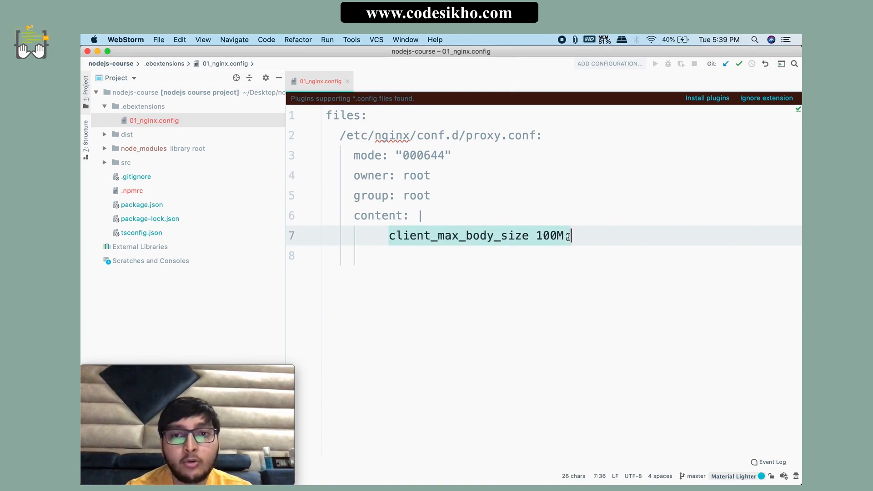
pyautogui.click(467, 258)
pyautogui.click(555, 232)
pyautogui.press('BackSpace')
pyautogui.click(437, 250)
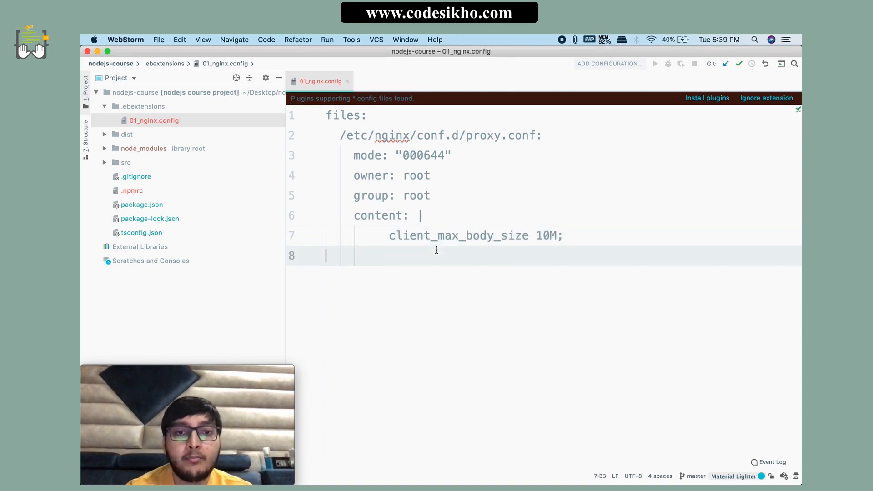
# Step: Review the client_max_body_size line, close 01_nginx.config and collapse the .ebextensions folder
pyautogui.click(389, 236)
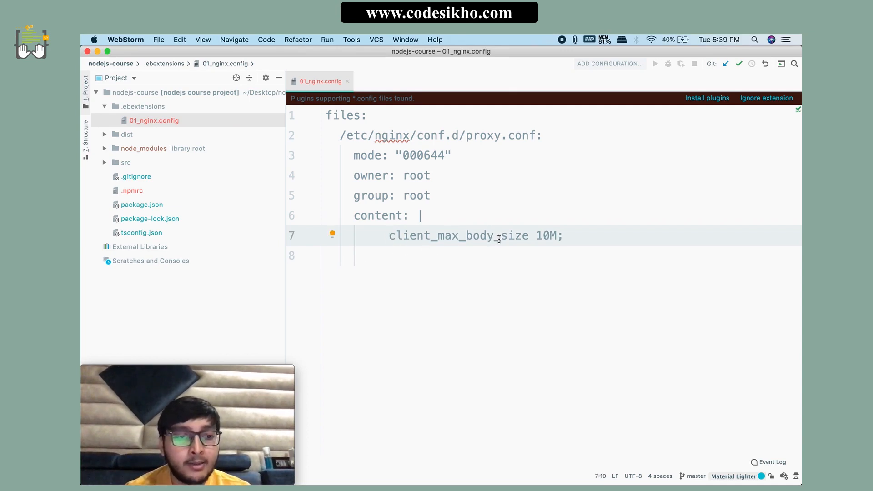
pyautogui.moveTo(565, 235); pyautogui.dragTo(535, 235)
pyautogui.click(471, 259)
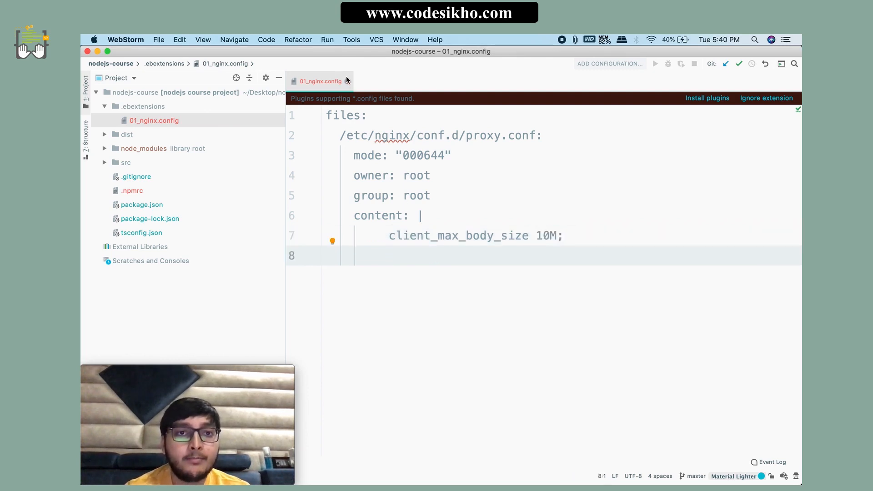
pyautogui.click(347, 81)
pyautogui.click(105, 106)
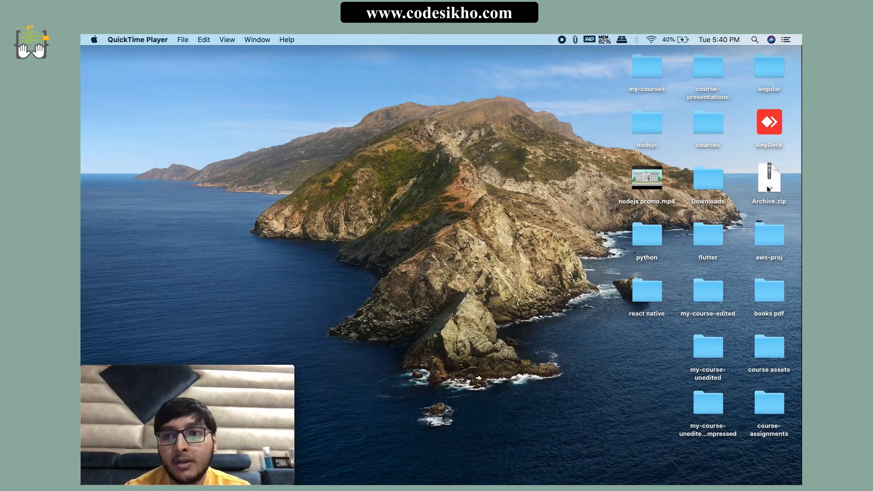
# Step: Move Archive.zip from the desktop to the trash and open the nodejs-course folder inside nodejs in Finder
pyautogui.click(768, 186)
pyautogui.press('super+BackSpace')
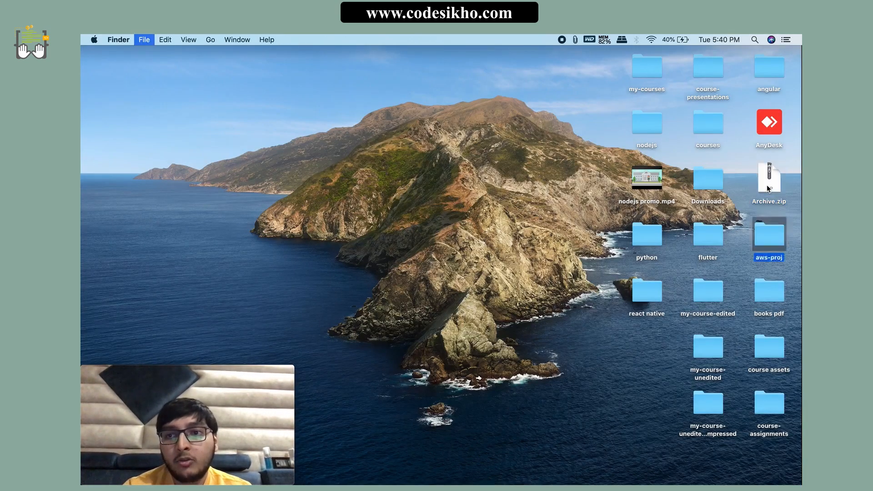
pyautogui.click(622, 307)
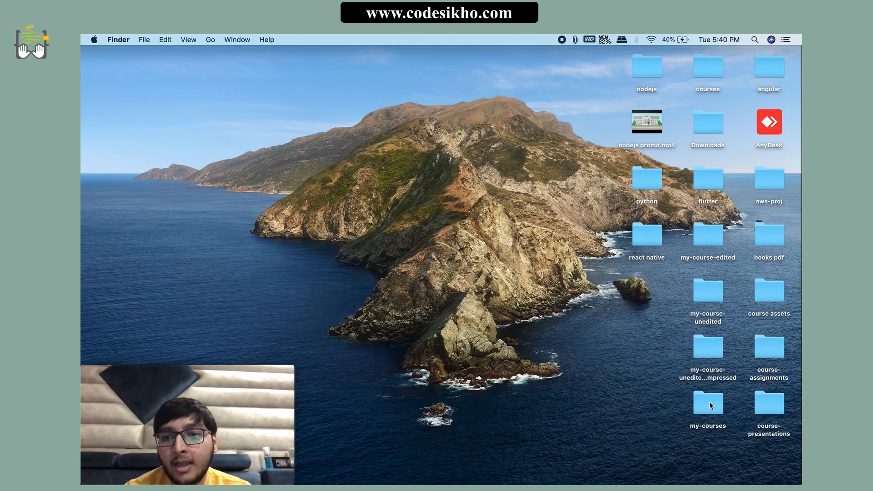
pyautogui.doubleClick(642, 64)
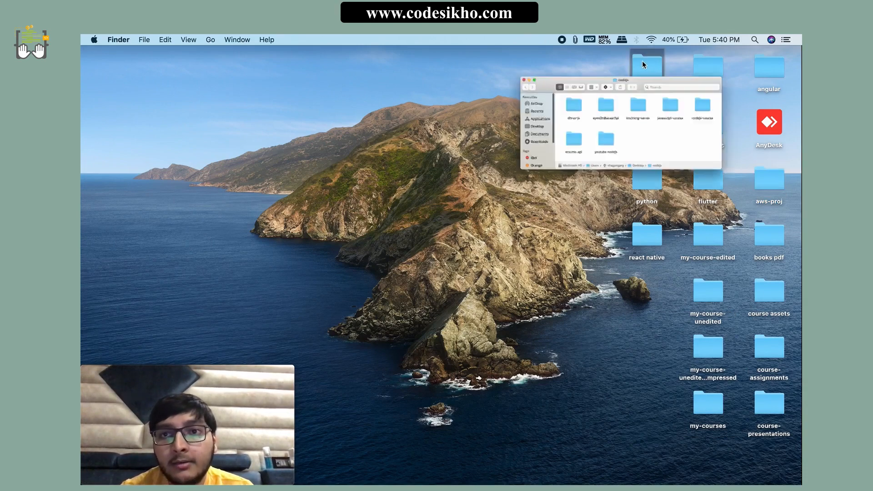
pyautogui.doubleClick(742, 152)
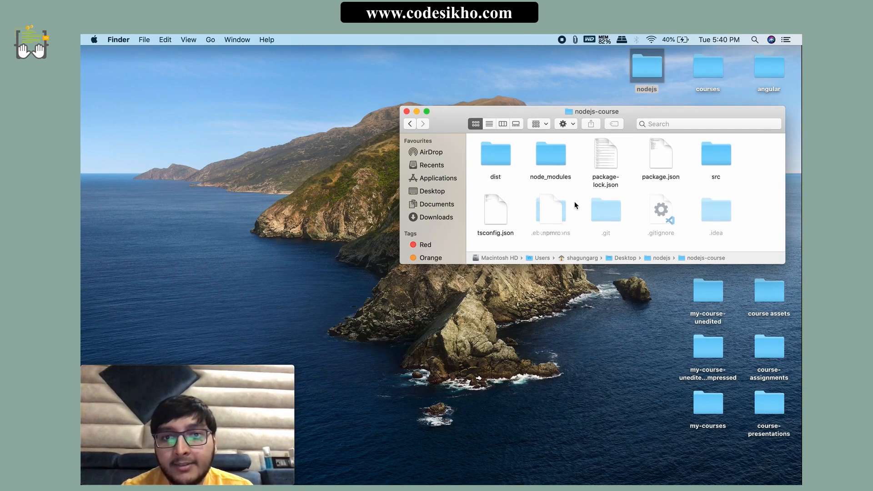
# Step: Move .npmrc off the .ebextensions folder in nodejs-course, then copy .ebextensions into the aws-proj folder on the desktop
pyautogui.moveTo(549, 217); pyautogui.dragTo(762, 207)
pyautogui.click(547, 217)
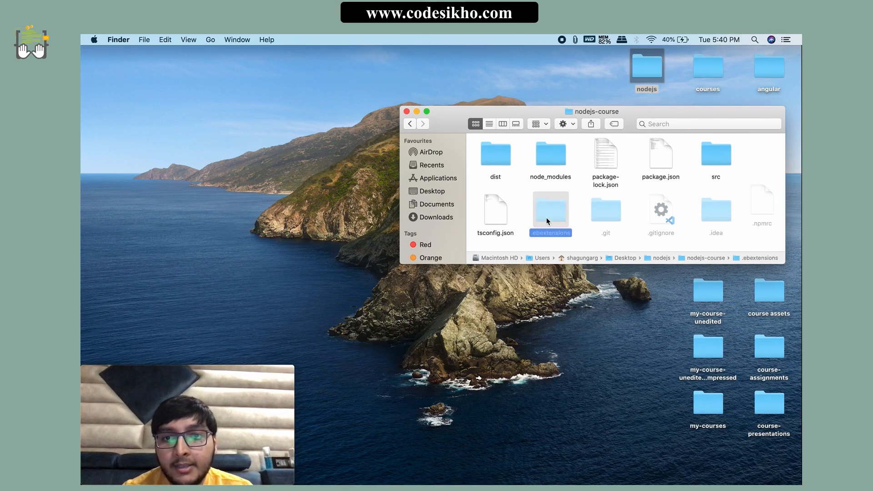
pyautogui.click(407, 111)
pyautogui.doubleClick(757, 173)
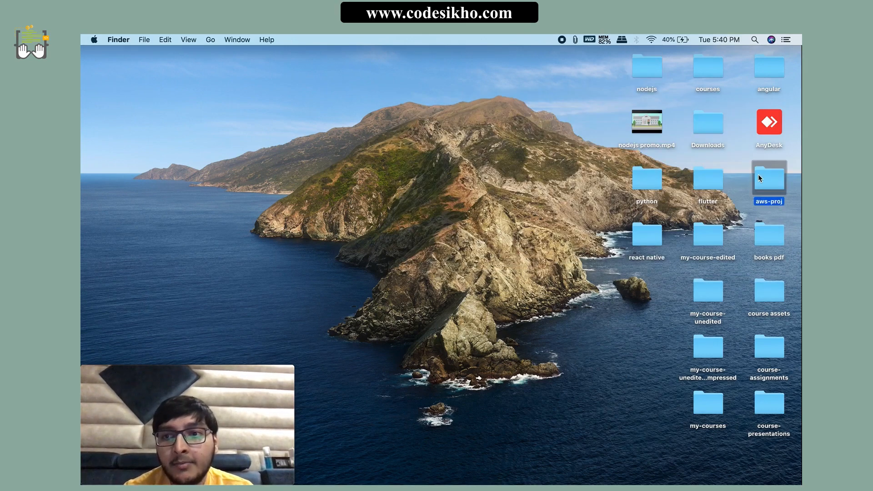
pyautogui.press('super+v')
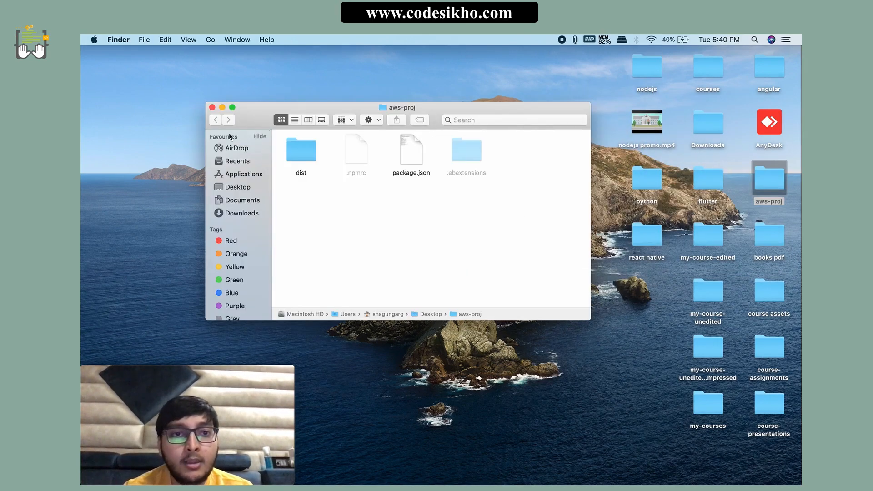
# Step: Compress all four items in aws-proj into Archive.zip, move the archive to the desktop and close the folder
pyautogui.press('super+a')
pyautogui.rightClick(410, 160)
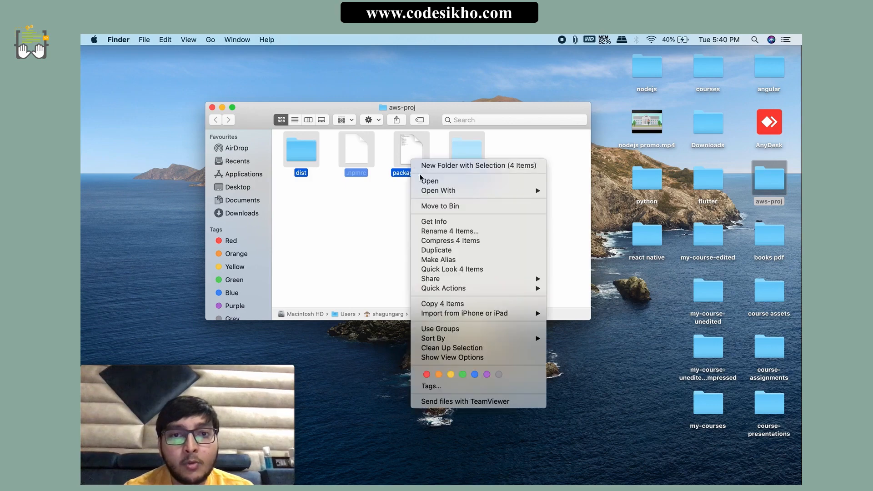
pyautogui.click(444, 241)
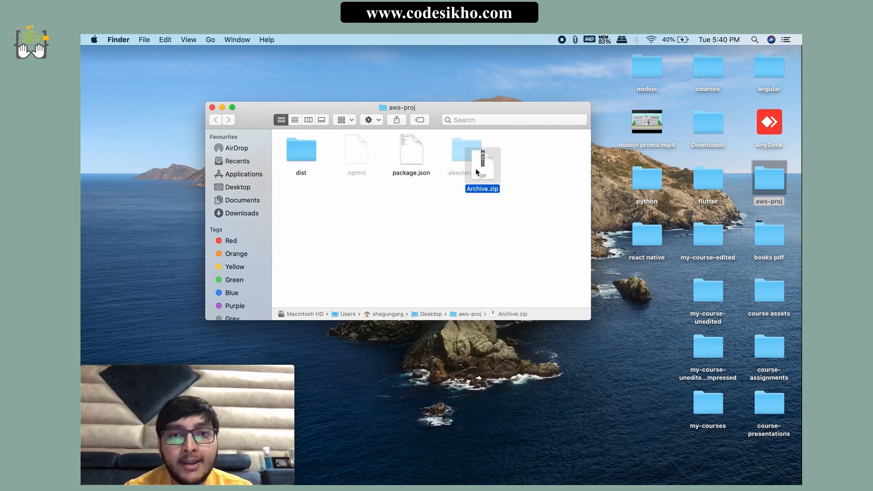
pyautogui.moveTo(475, 170); pyautogui.dragTo(637, 282)
pyautogui.click(213, 108)
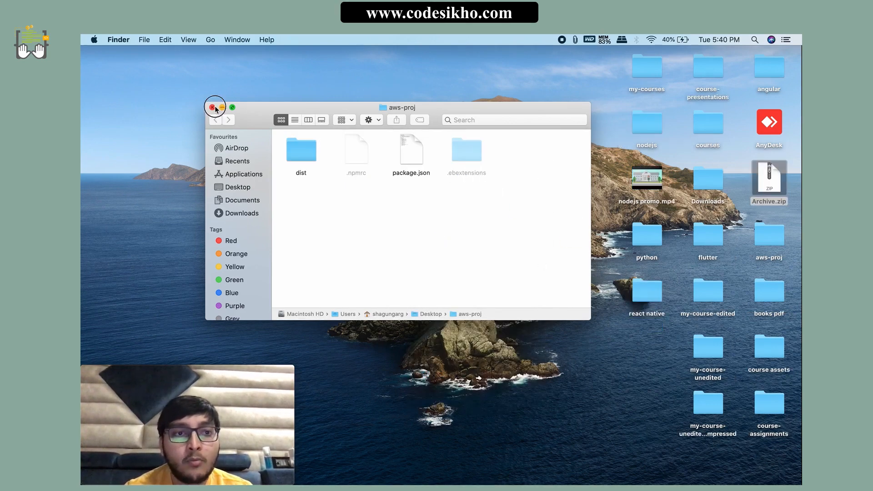
# Step: Switch to Chrome and upload Archive.zip from the desktop as a new application version, deploying it to NodeCourse-env
pyautogui.press('super+Tab')
pyautogui.click(185, 59)
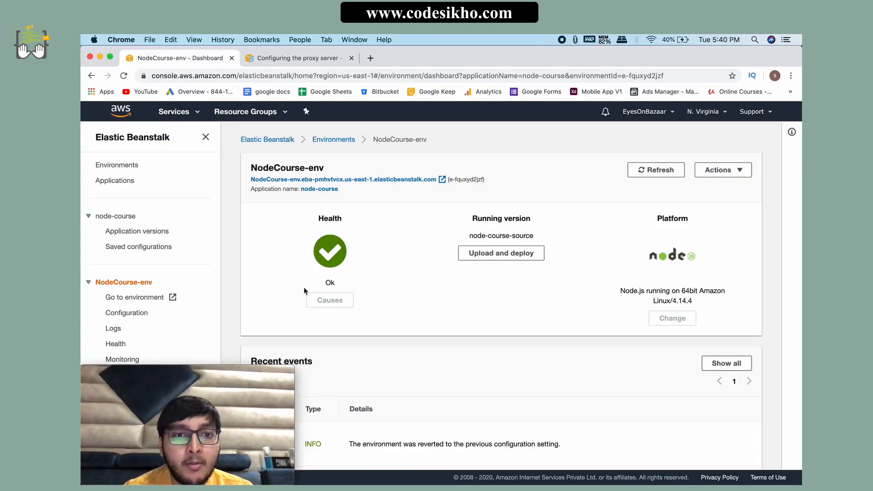
pyautogui.scroll(-1, 440, 304)
pyautogui.click(490, 227)
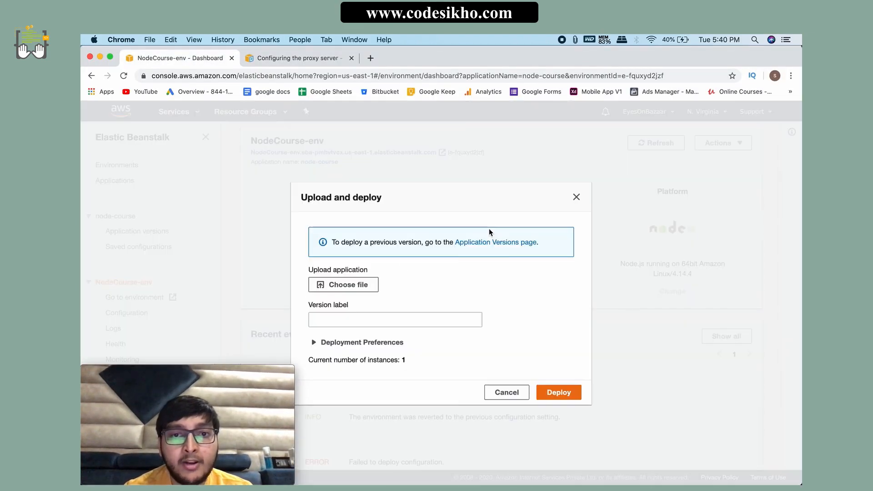
pyautogui.click(344, 285)
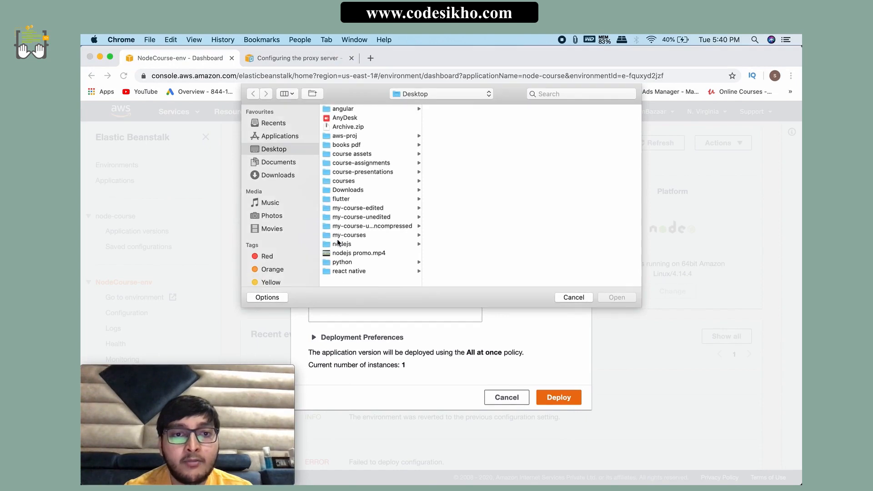
pyautogui.click(346, 127)
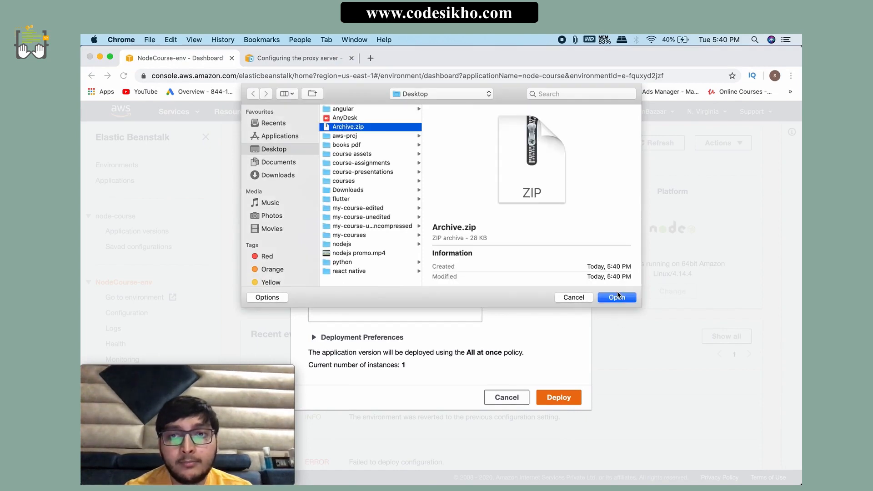
pyautogui.click(616, 296)
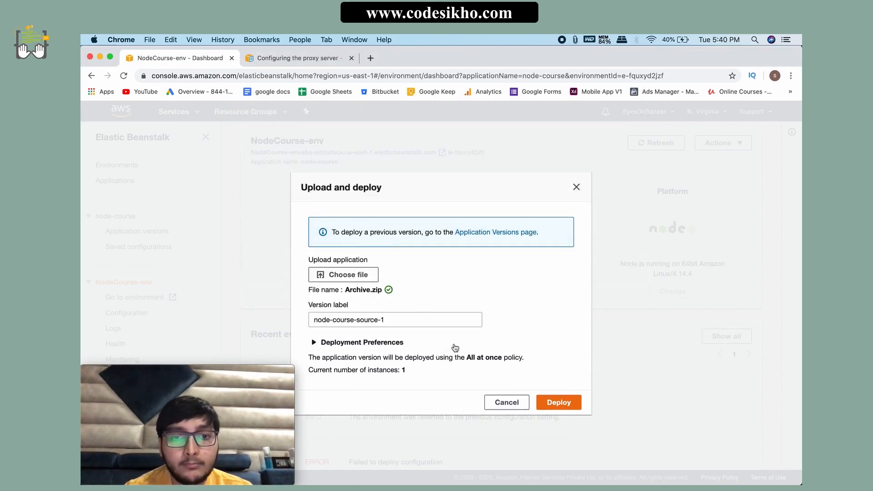
pyautogui.click(566, 402)
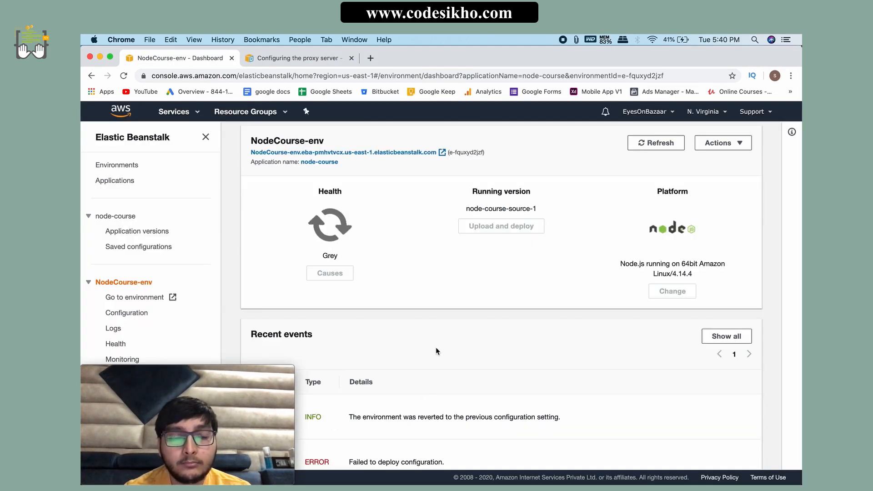
# Step: Examine the running version and recent events of NodeCourse-env while the environment update runs
pyautogui.scroll(-3, 436, 347)
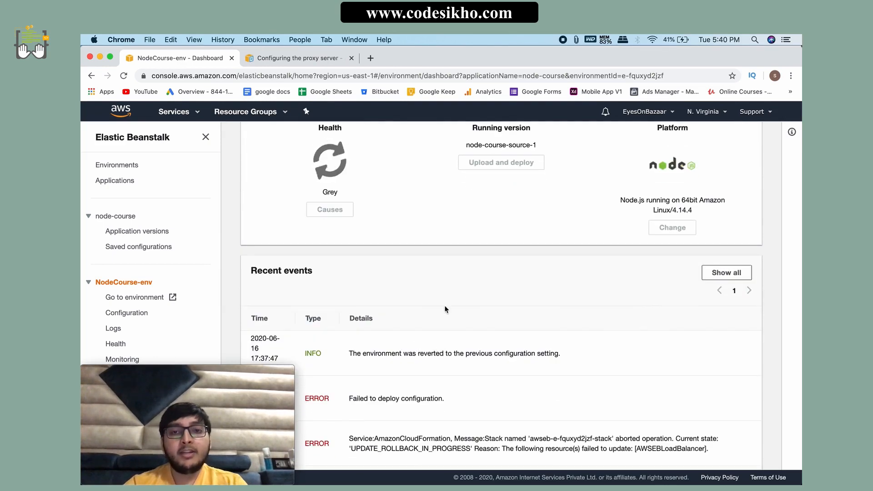
pyautogui.moveTo(460, 162); pyautogui.dragTo(535, 164)
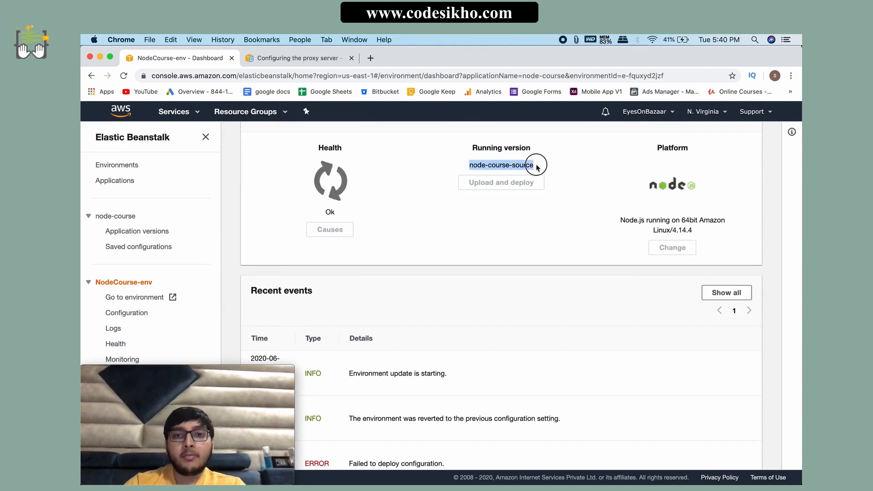
pyautogui.click(484, 254)
pyautogui.scroll(-2, 446, 385)
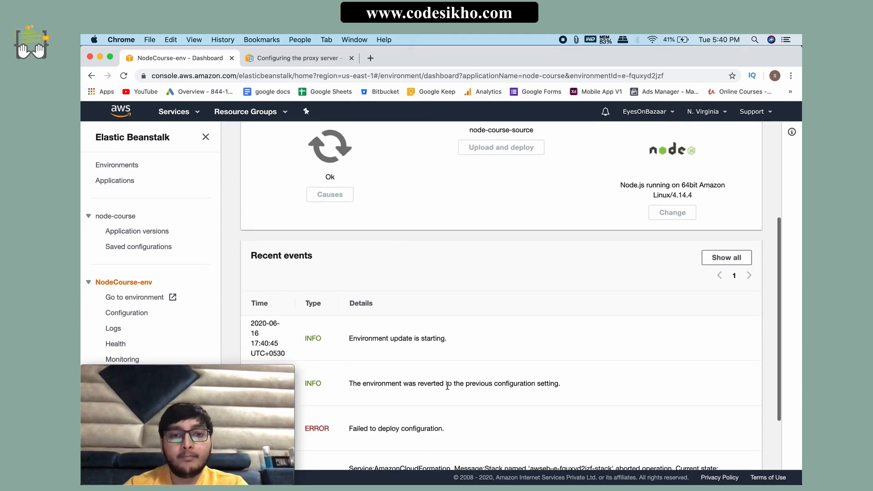
pyautogui.scroll(-3, 436, 391)
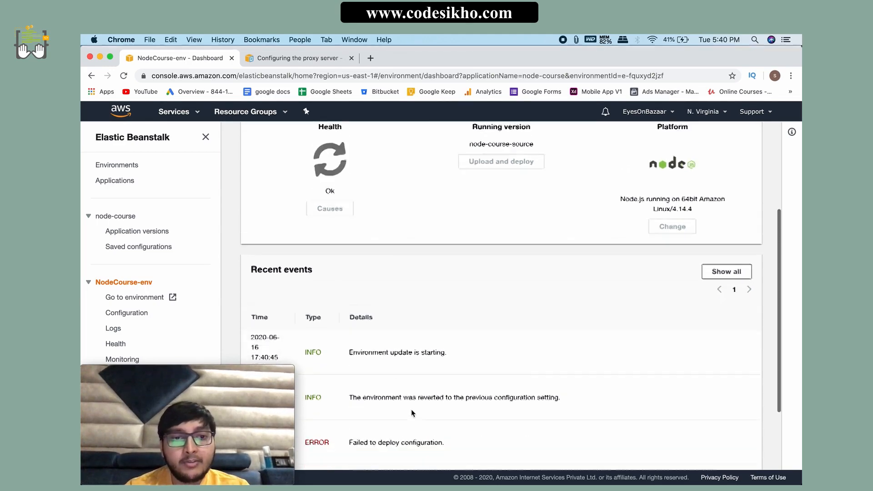
pyautogui.moveTo(348, 273); pyautogui.dragTo(517, 325)
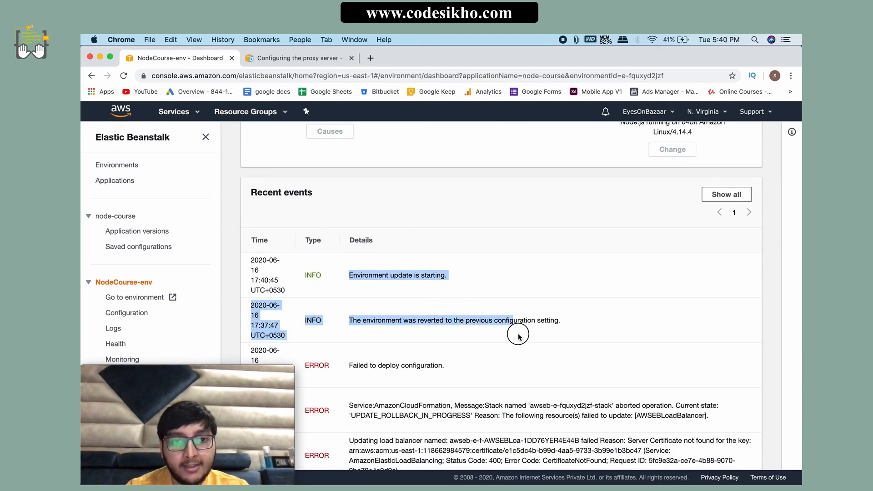
pyautogui.click(433, 365)
pyautogui.moveTo(349, 320); pyautogui.dragTo(560, 317)
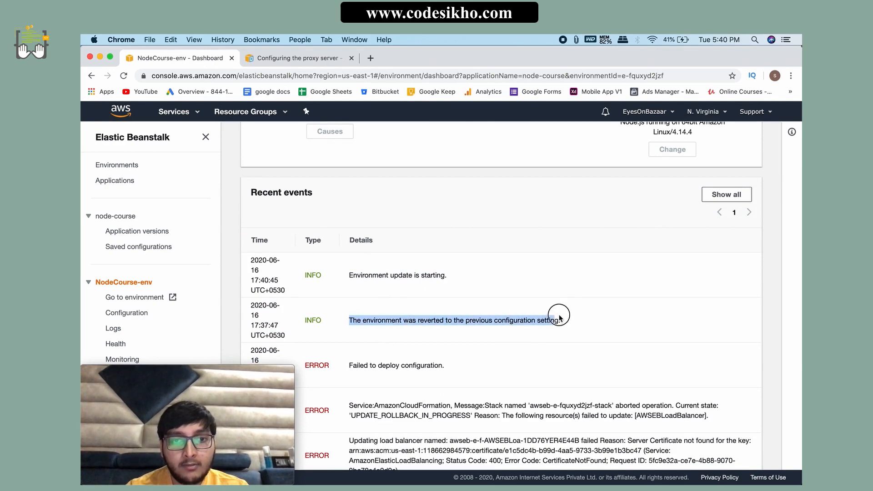
pyautogui.click(513, 351)
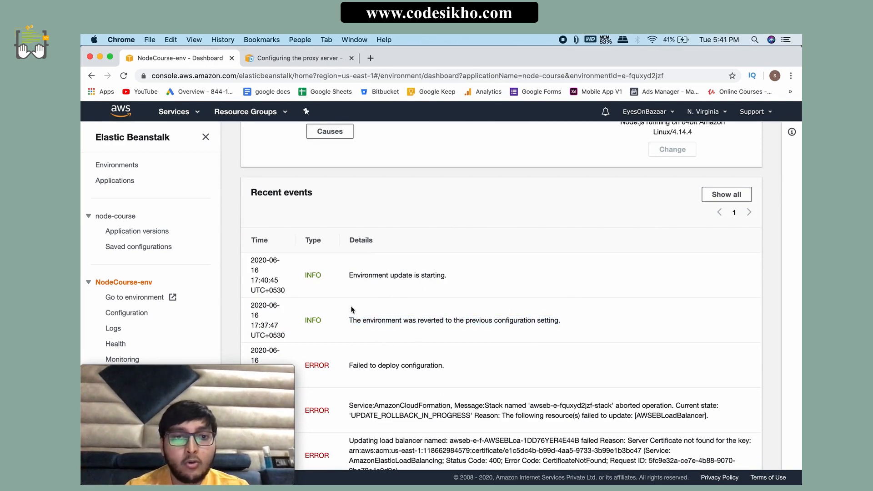
pyautogui.scroll(-1, 352, 310)
pyautogui.scroll(3, 363, 318)
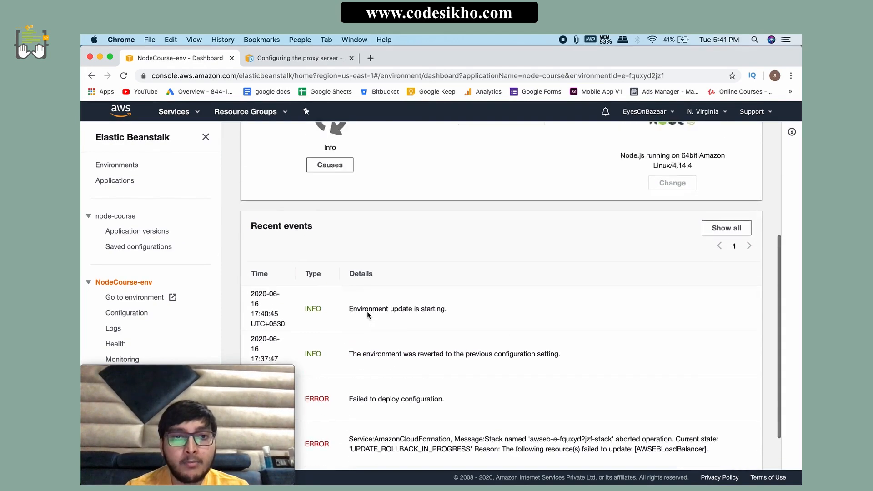
pyautogui.scroll(5, 367, 311)
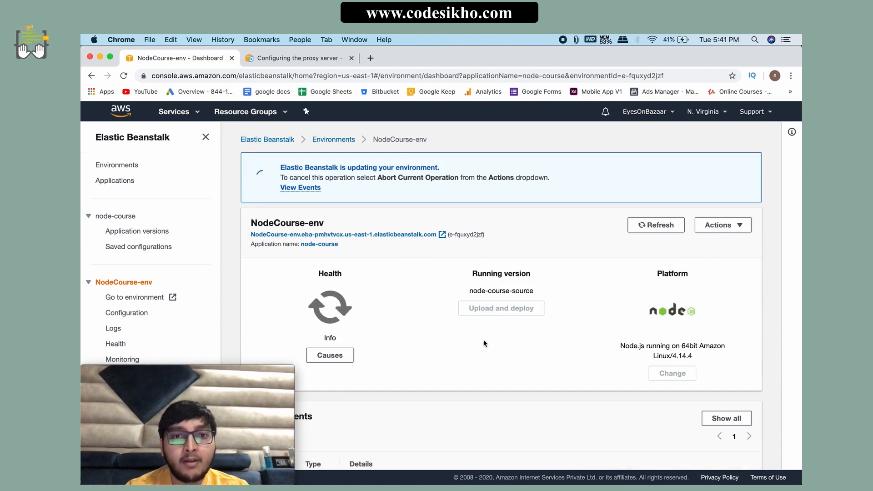
# Step: Open the full events list of NodeCourse-env, refresh it and read the newest deployment and health entries
pyautogui.click(299, 187)
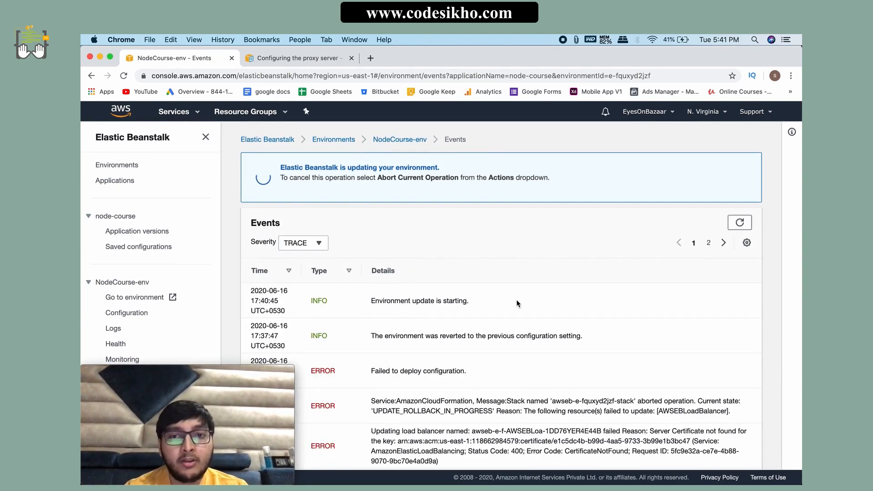
pyautogui.click(740, 223)
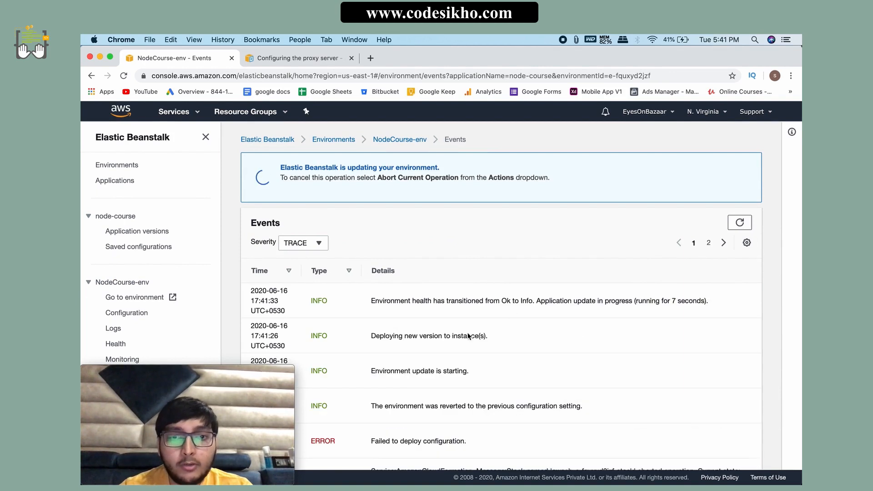
pyautogui.moveTo(369, 335); pyautogui.dragTo(491, 346)
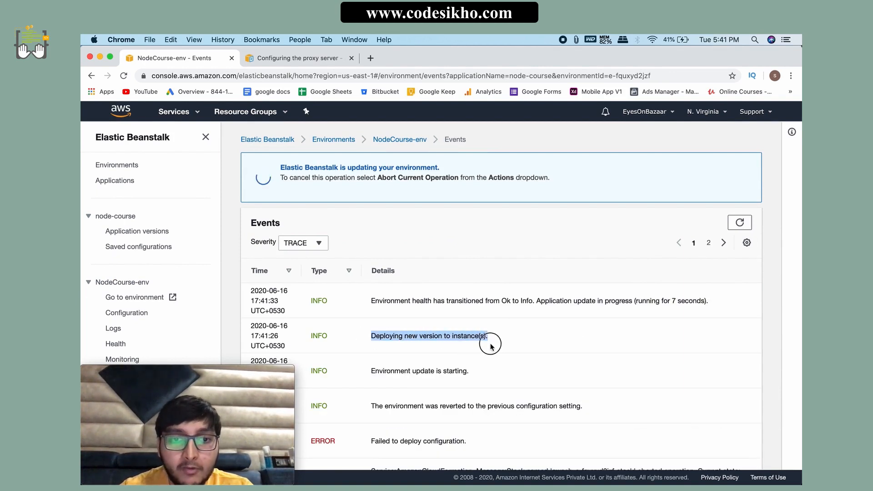
pyautogui.click(470, 355)
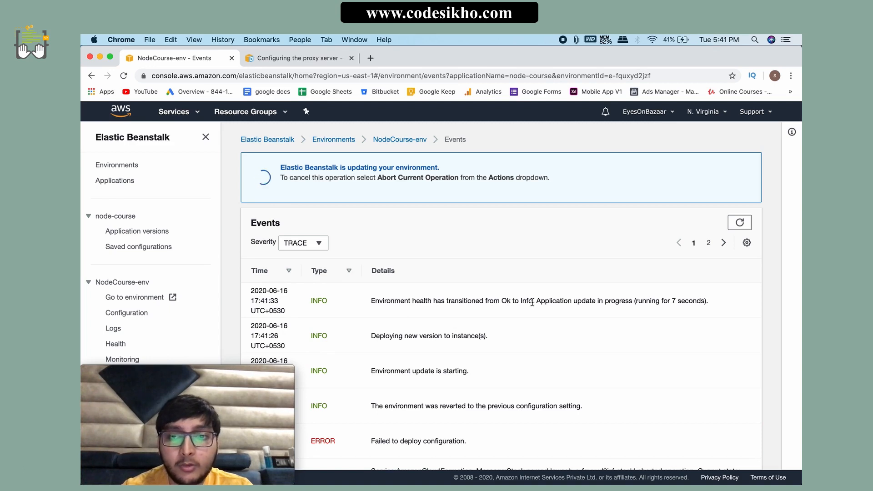
pyautogui.moveTo(533, 302); pyautogui.dragTo(421, 302)
pyautogui.click(454, 316)
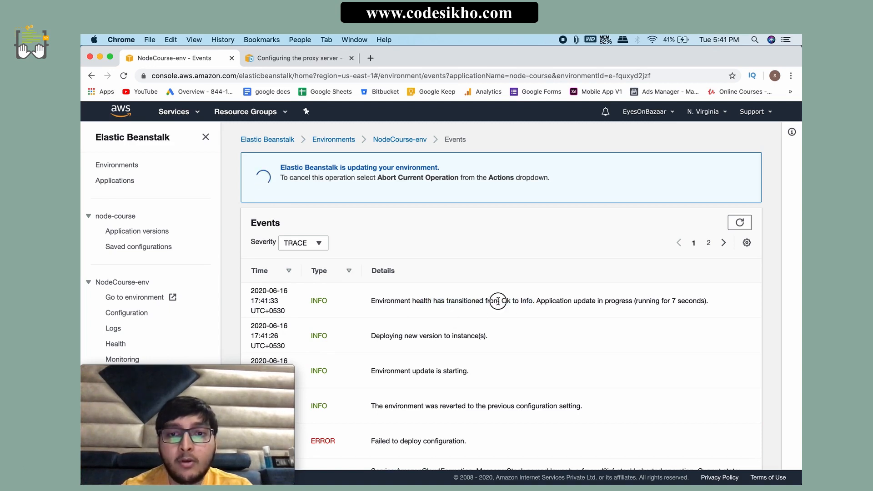
pyautogui.moveTo(498, 301); pyautogui.dragTo(535, 302)
pyautogui.click(526, 324)
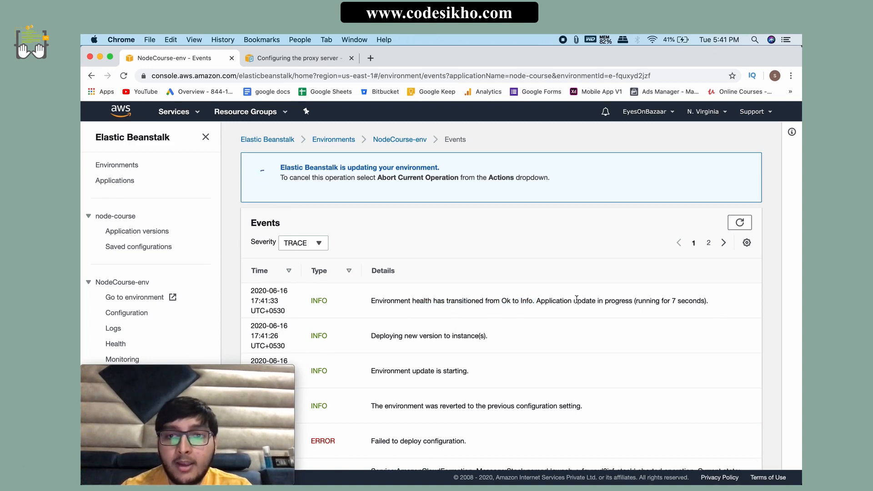
pyautogui.moveTo(710, 302); pyautogui.dragTo(542, 300)
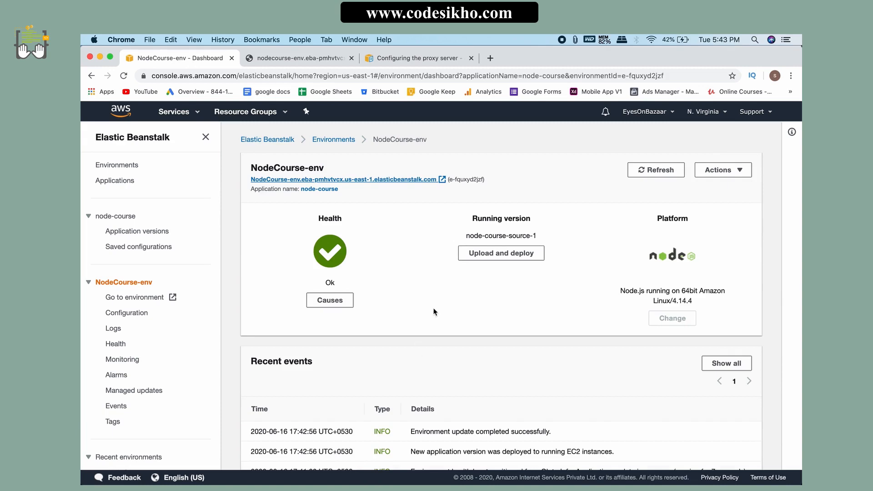
# Step: Review the health, running version and latest recent events on the NodeCourse-env dashboard after the deployment
pyautogui.scroll(-2, 406, 342)
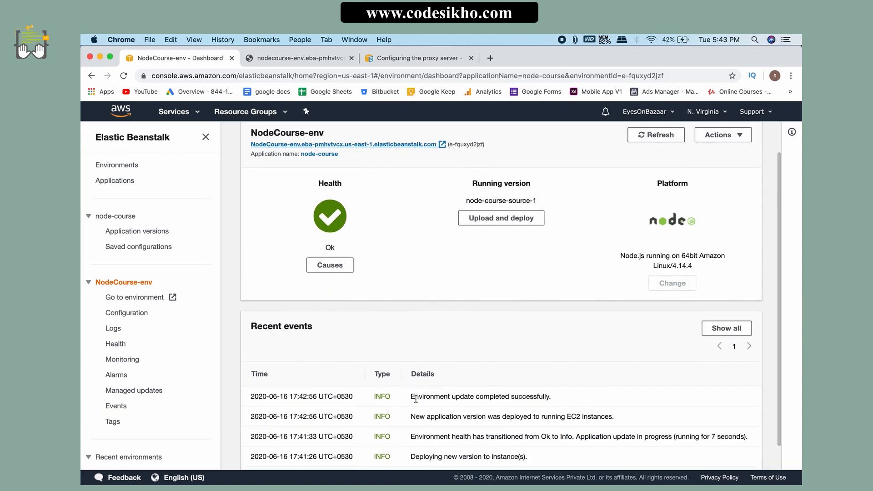
pyautogui.moveTo(410, 396); pyautogui.dragTo(566, 400)
pyautogui.click(565, 397)
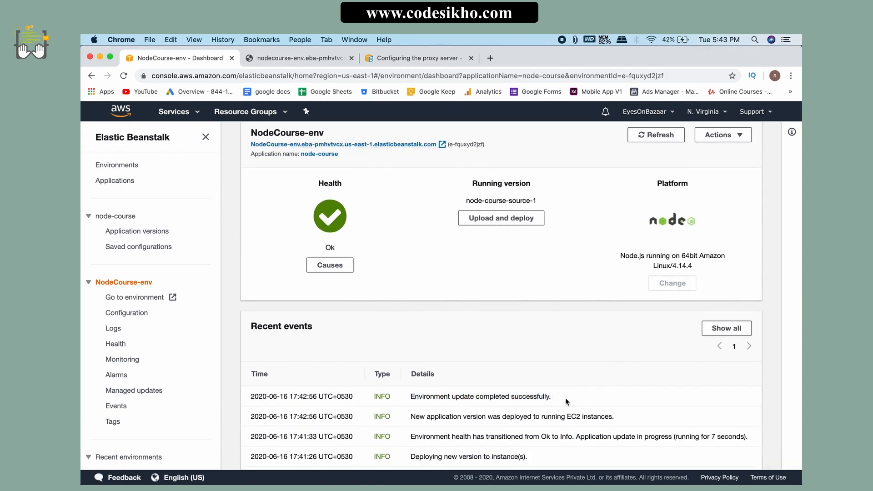
pyautogui.scroll(-2, 493, 427)
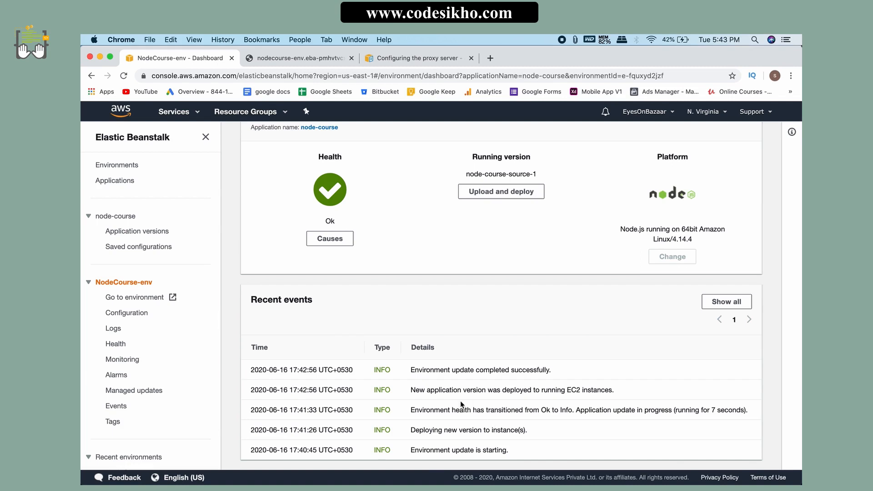
pyautogui.scroll(3, 461, 402)
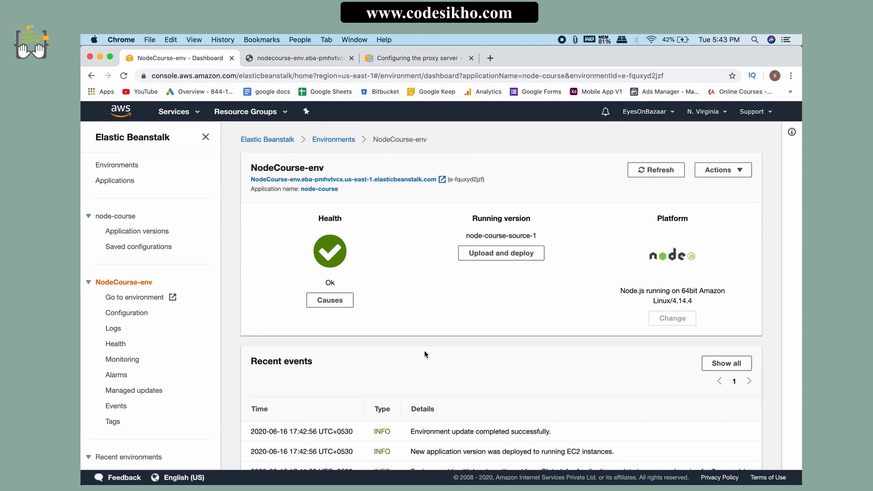
pyautogui.scroll(-3, 425, 351)
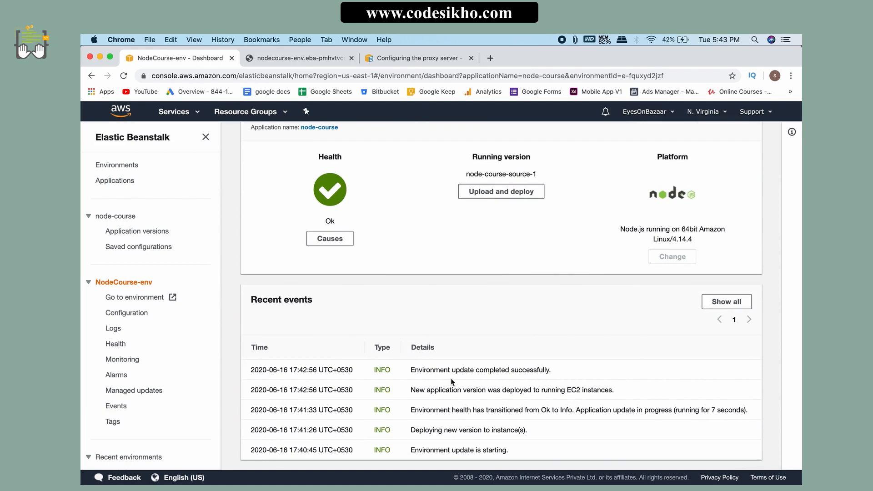
pyautogui.scroll(3, 454, 373)
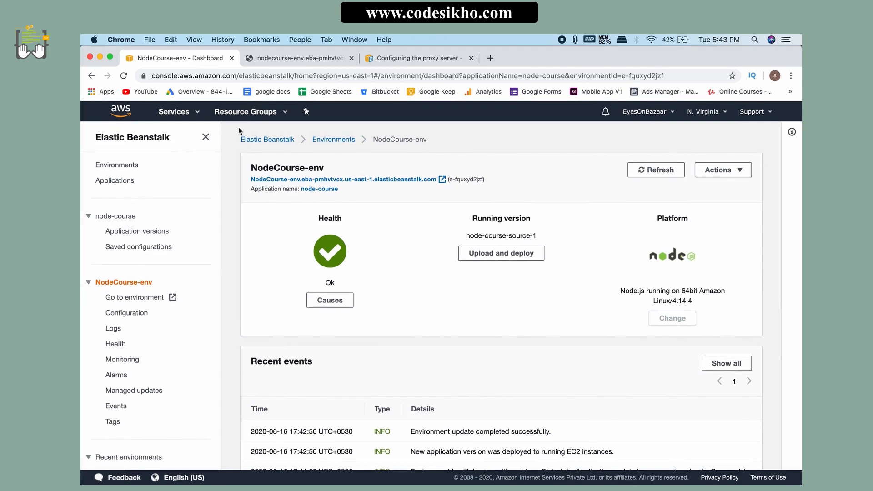
# Step: Open the running instances in EC2 and copy the IPv4 public IP of the NodeCourse-env instance
pyautogui.click(179, 112)
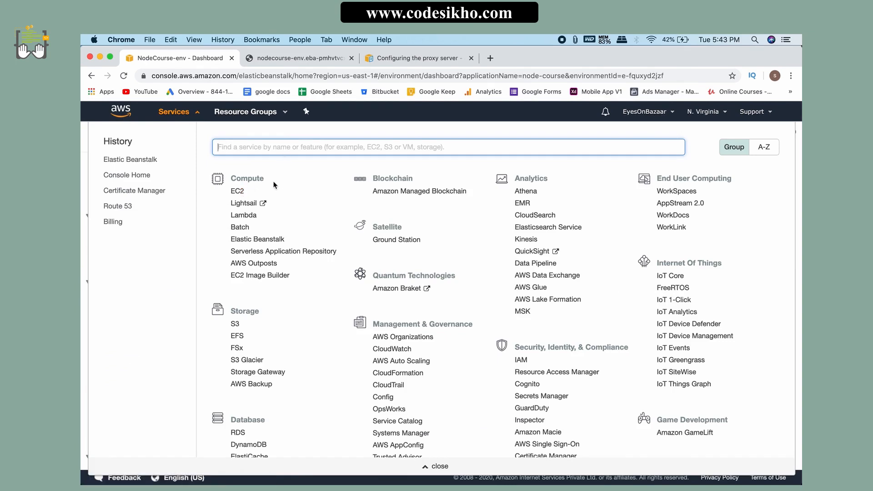
pyautogui.click(234, 191)
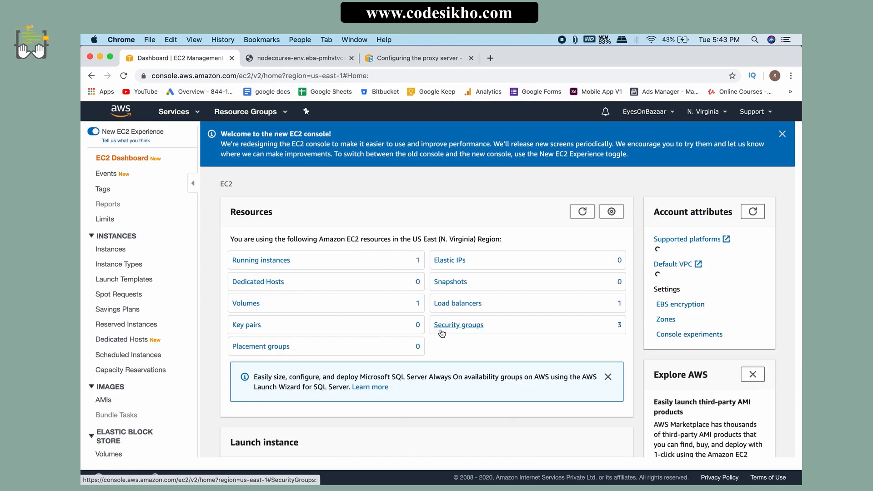
pyautogui.click(265, 260)
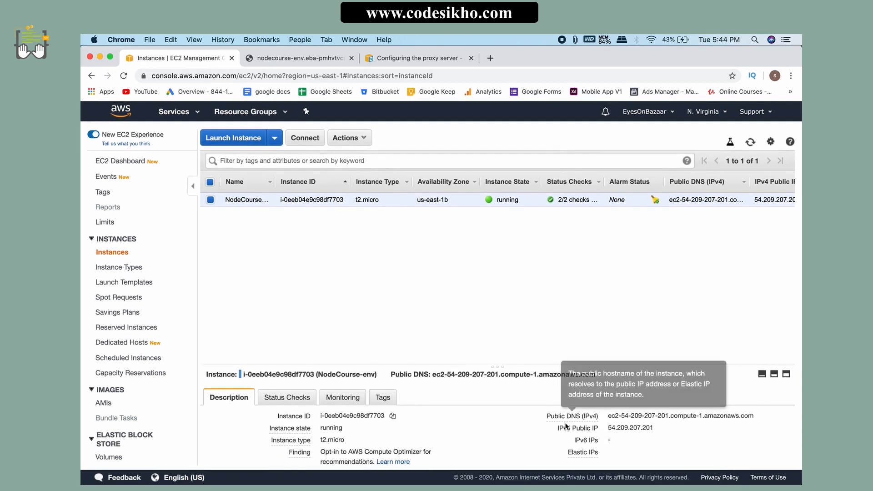
pyautogui.click(654, 438)
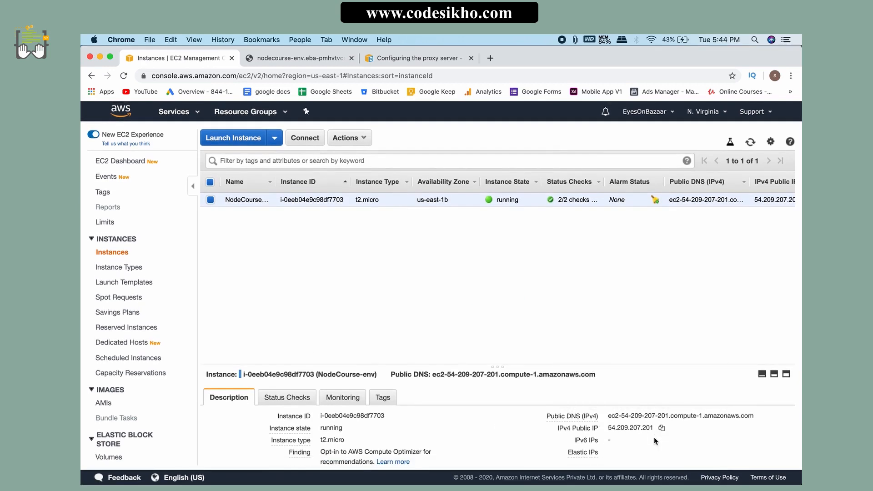
pyautogui.moveTo(655, 440); pyautogui.dragTo(609, 433)
pyautogui.click(662, 428)
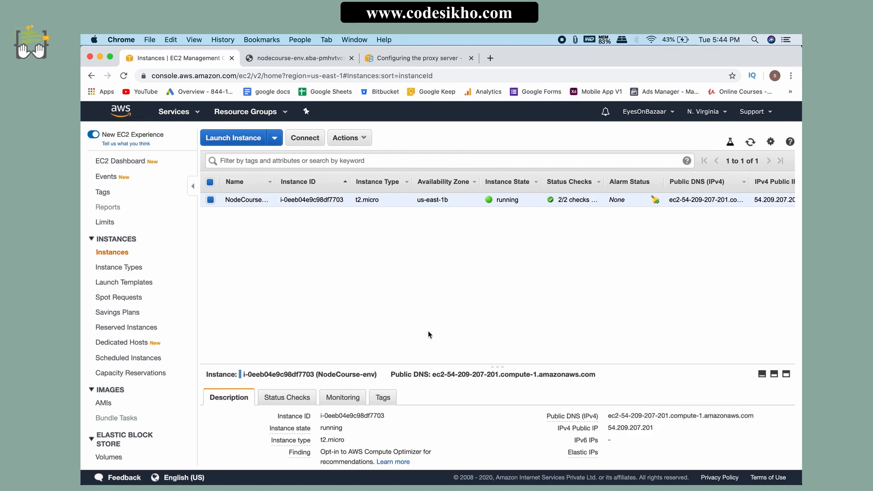